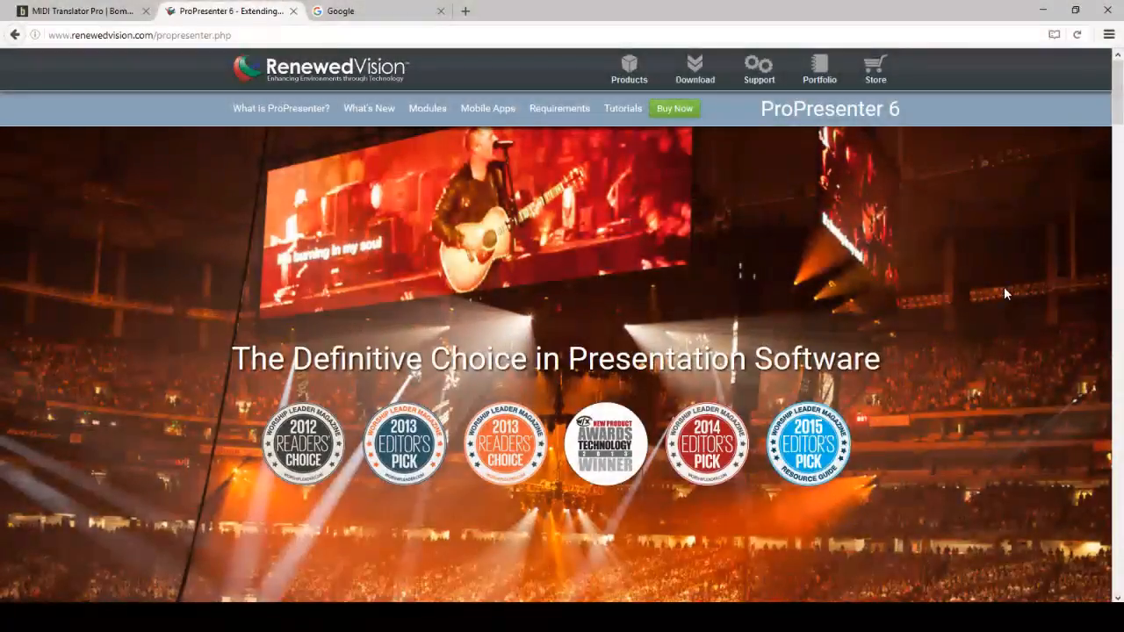
# - Switch to the open Notepad note and enlarge its window to read the full list of three required things
pyautogui.scroll(-2, 1005, 289)
pyautogui.scroll(2, 1003, 286)
pyautogui.moveTo(534, 618)
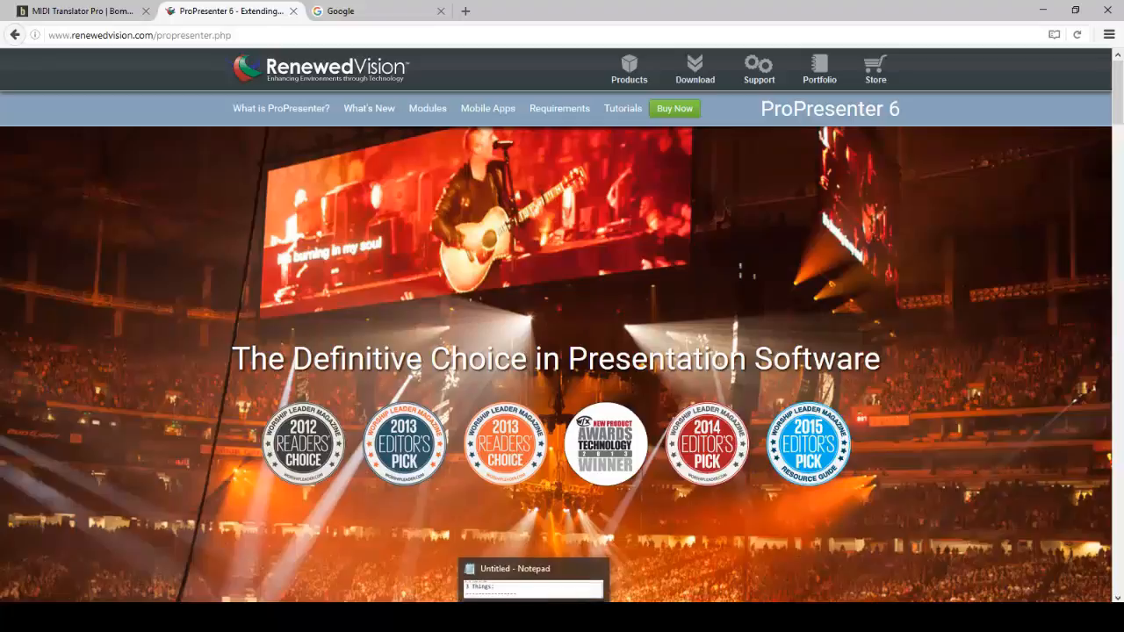
pyautogui.click(534, 618)
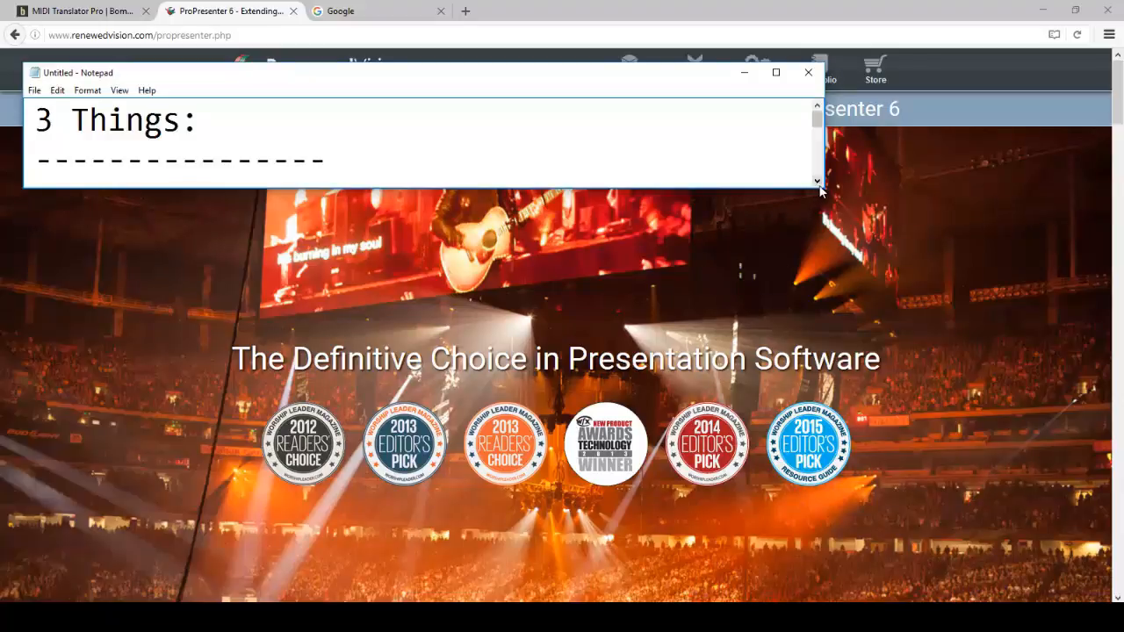
pyautogui.moveTo(821, 187); pyautogui.dragTo(816, 327)
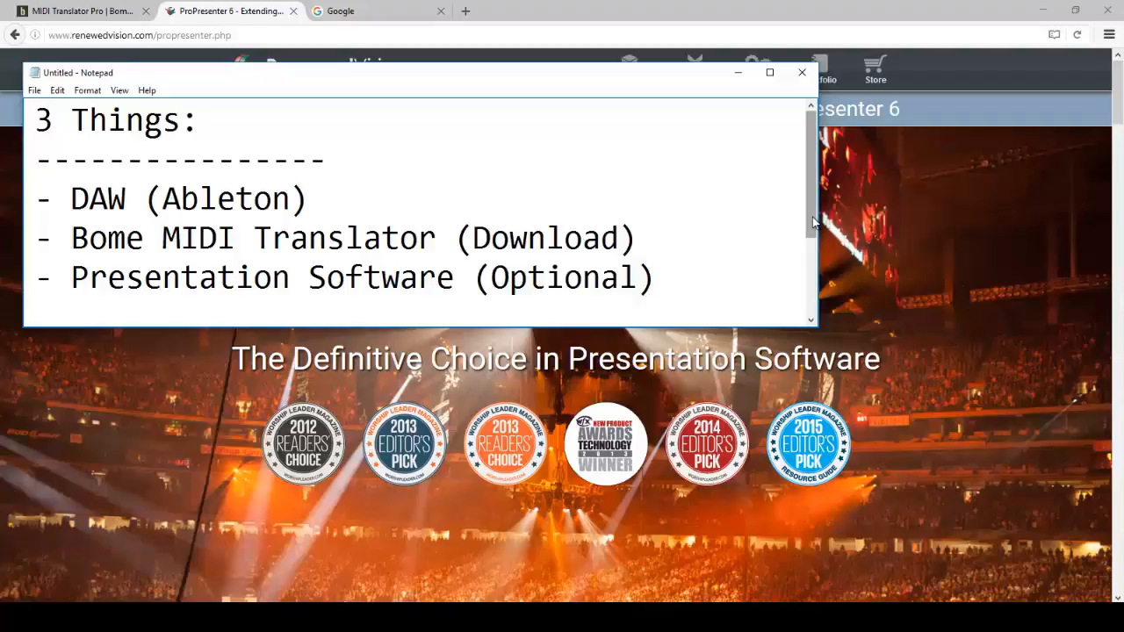
pyautogui.click(986, 217)
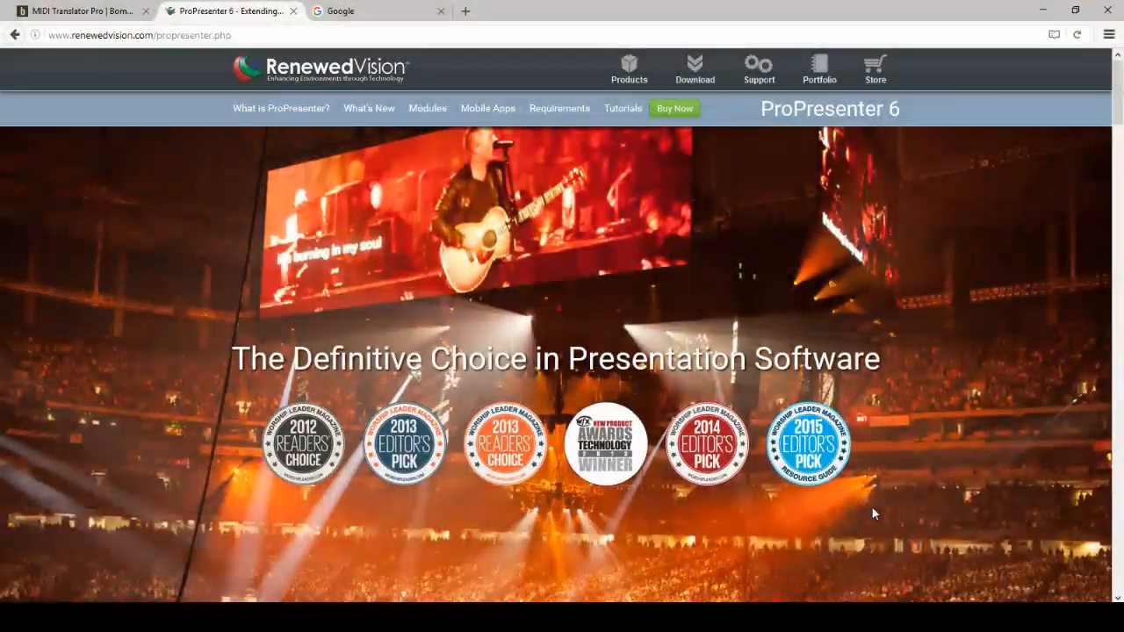
# - Open the downloads page on the MIDI Translator Pro website and try to download the Windows trial version
pyautogui.click(95, 17)
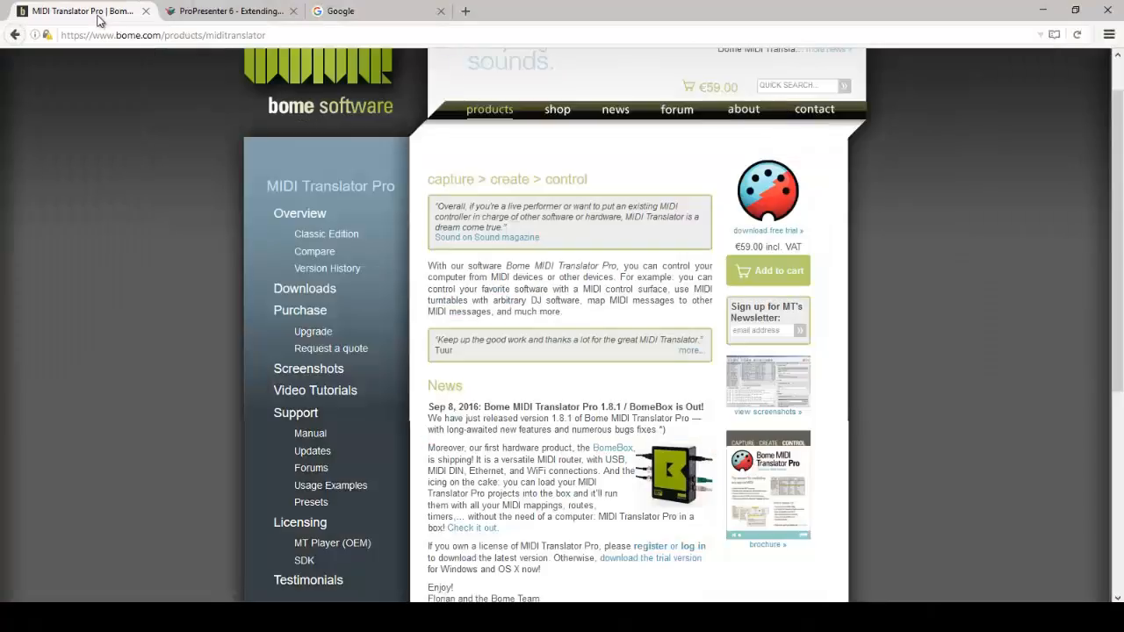
pyautogui.scroll(1, 101, 331)
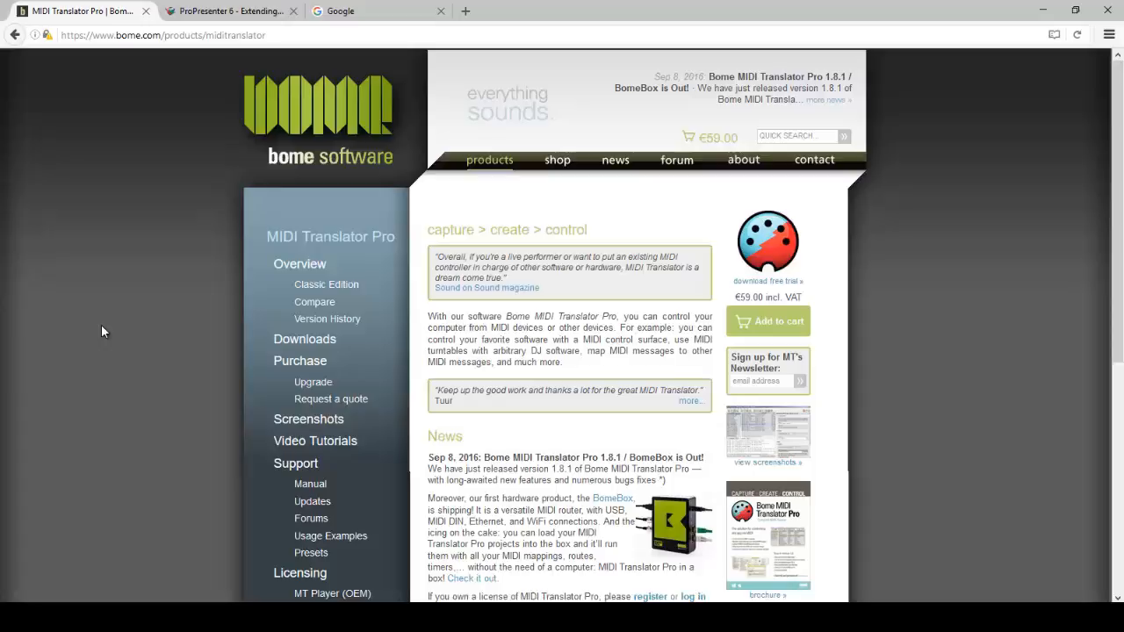
pyautogui.scroll(-1, 552, 417)
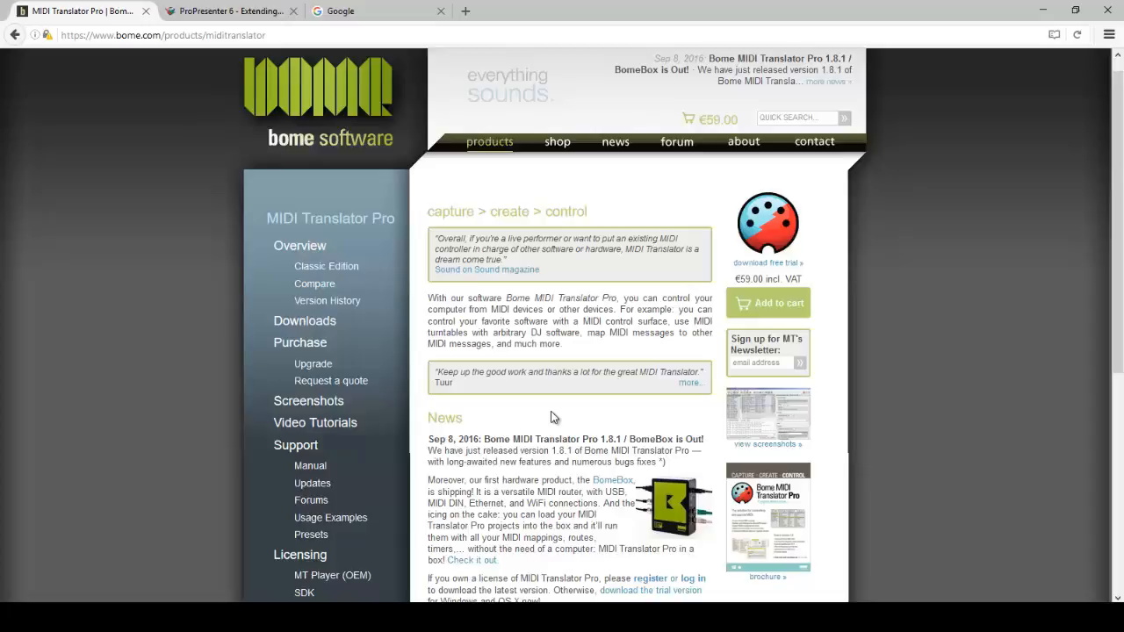
pyautogui.scroll(-1, 551, 416)
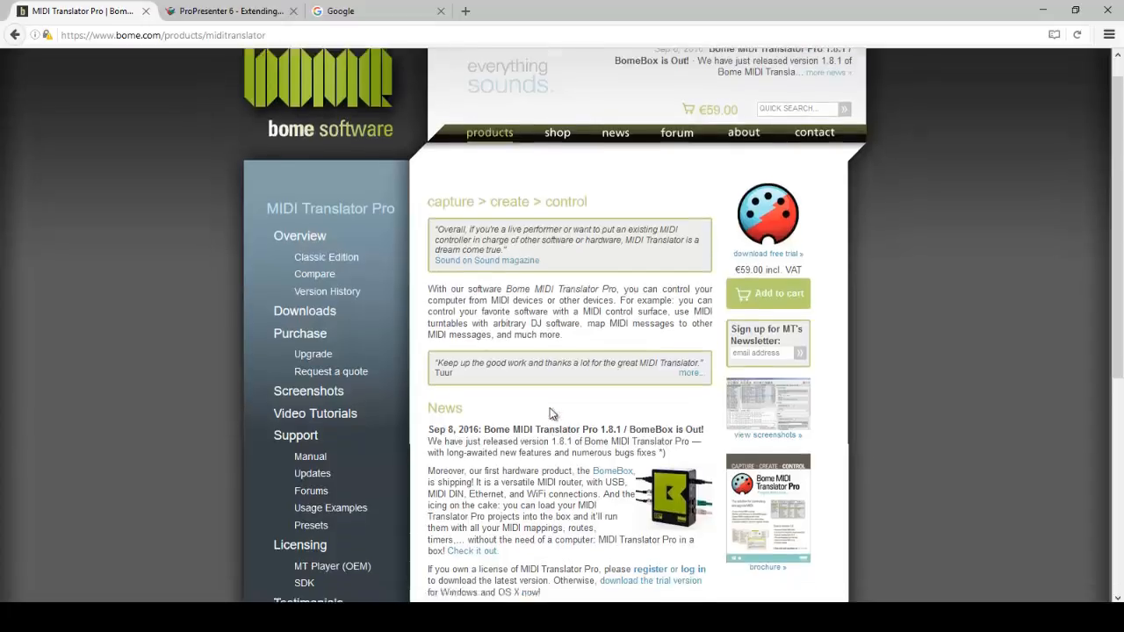
pyautogui.click(322, 325)
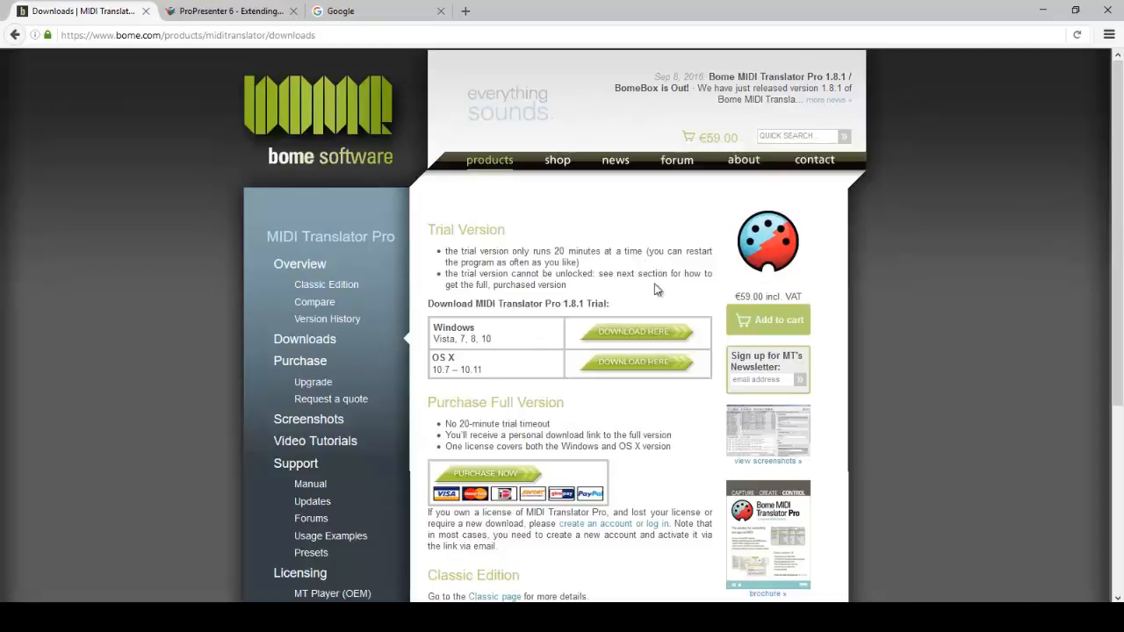
pyautogui.click(638, 332)
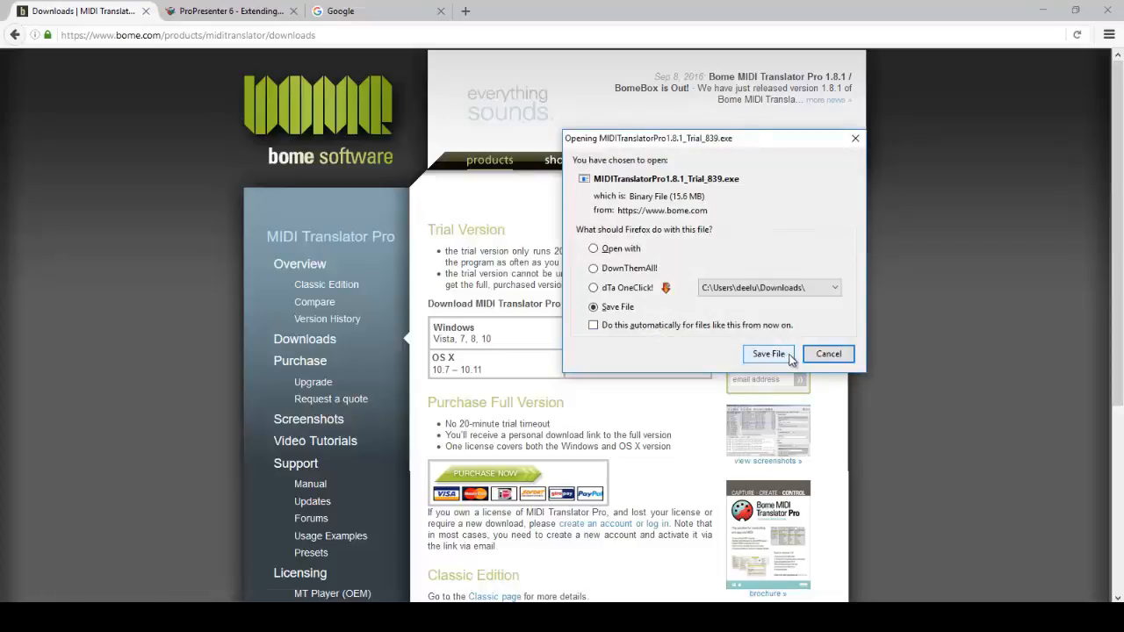
pyautogui.click(819, 355)
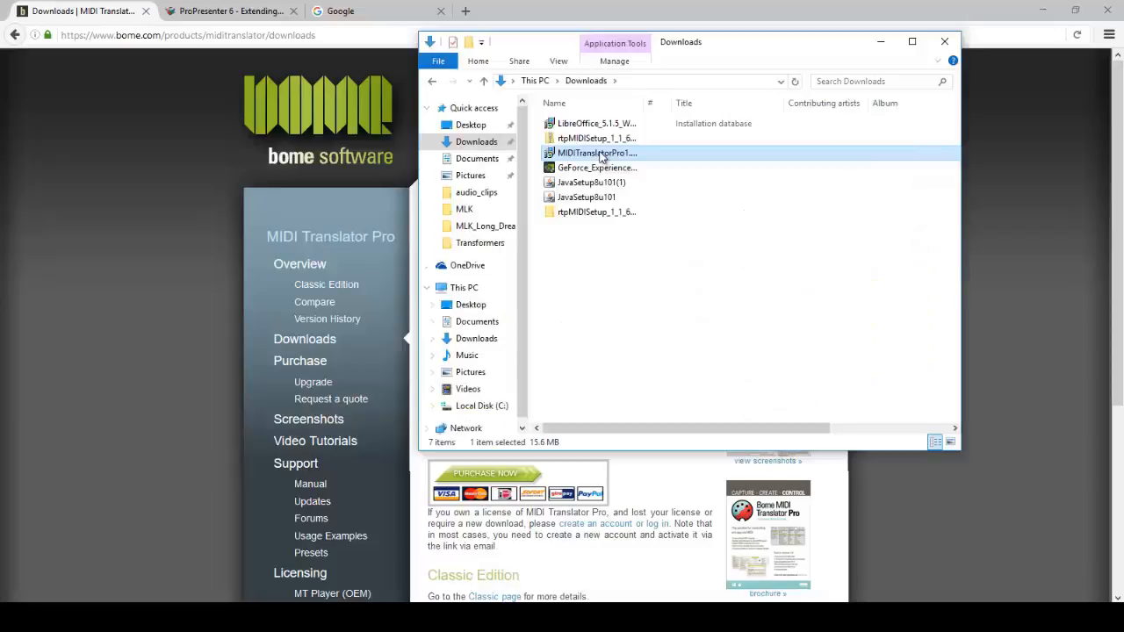
# - Run the MIDITranslatorPro trial installer from the Downloads folder, choose the Custom installation and accept the license agreement
pyautogui.doubleClick(601, 155)
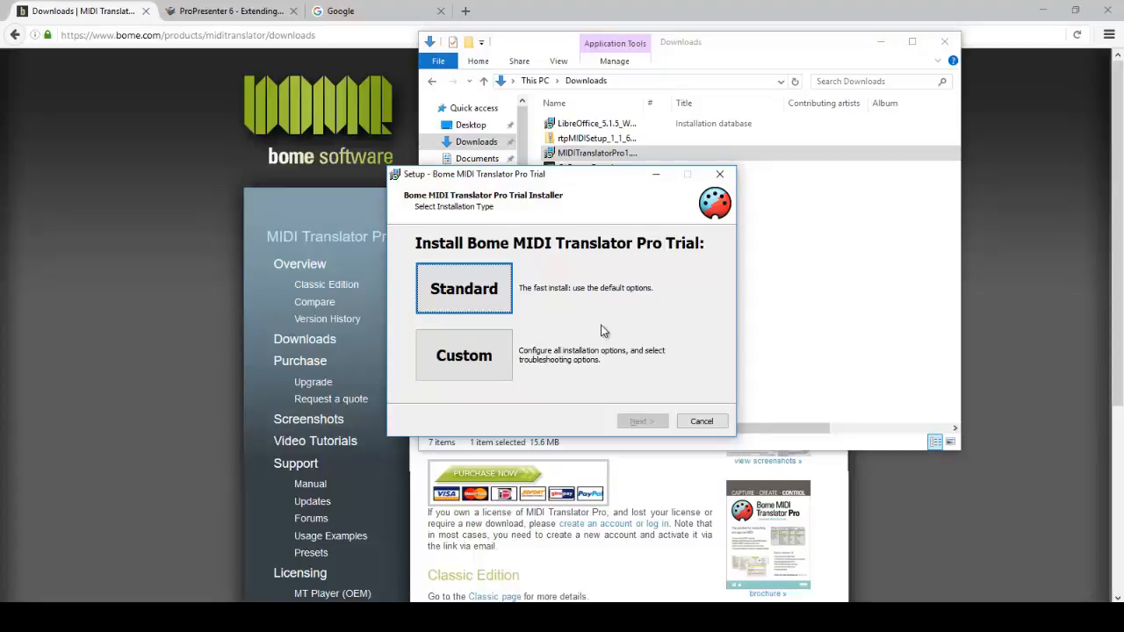
pyautogui.click(485, 369)
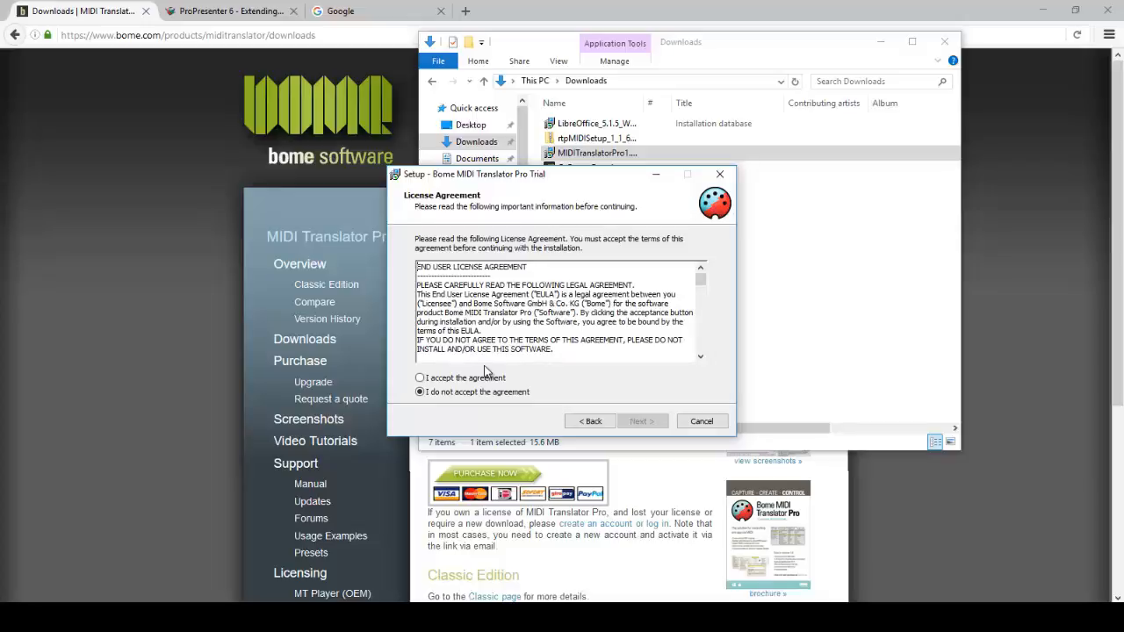
pyautogui.click(420, 377)
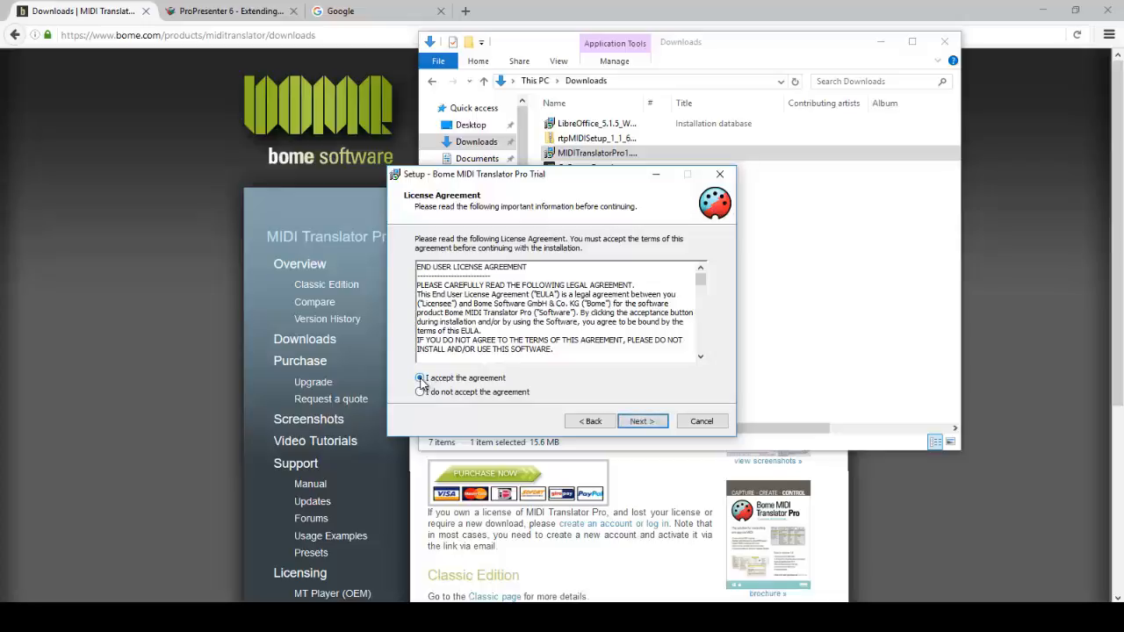
pyautogui.click(638, 421)
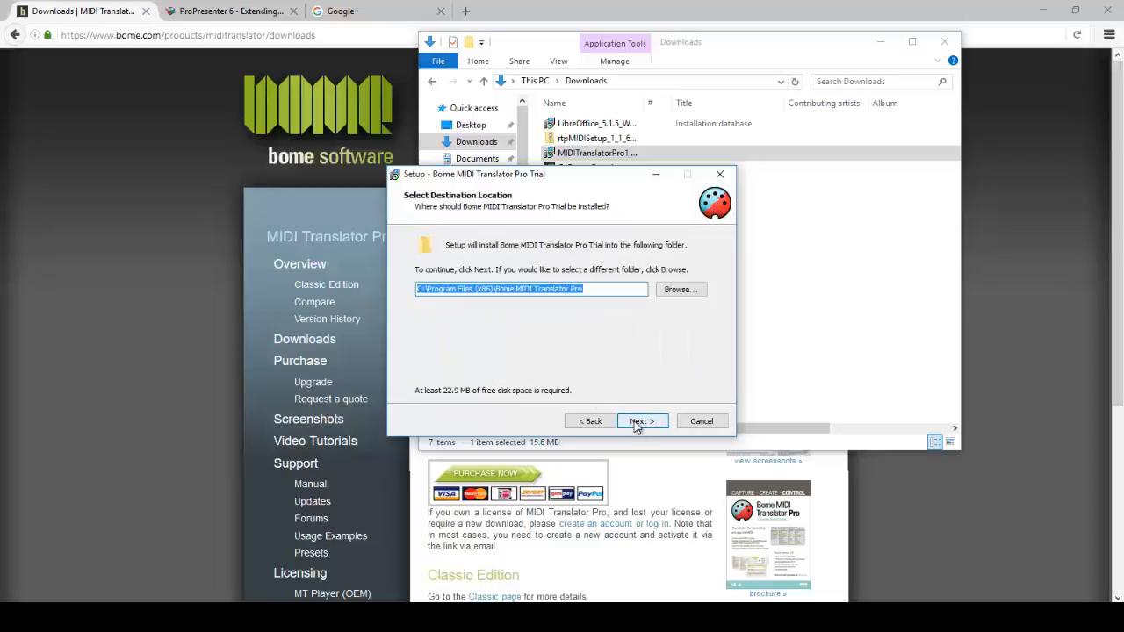
# - Install with the default destination folder, the Full installation components, and Desktop and Start Menu shortcuts
pyautogui.click(638, 422)
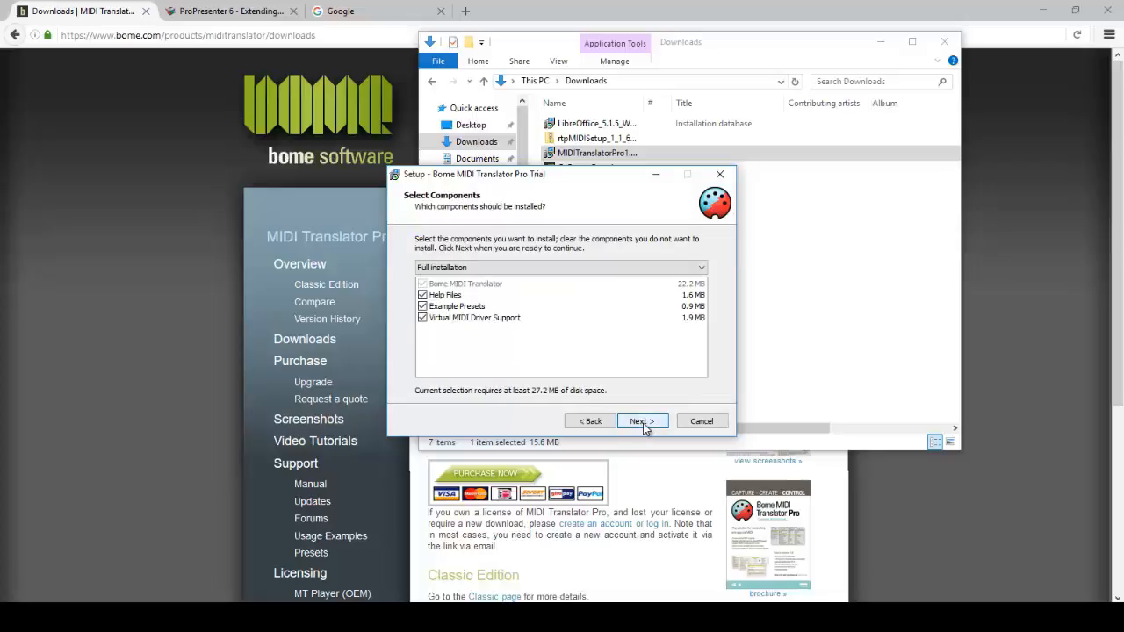
pyautogui.click(643, 423)
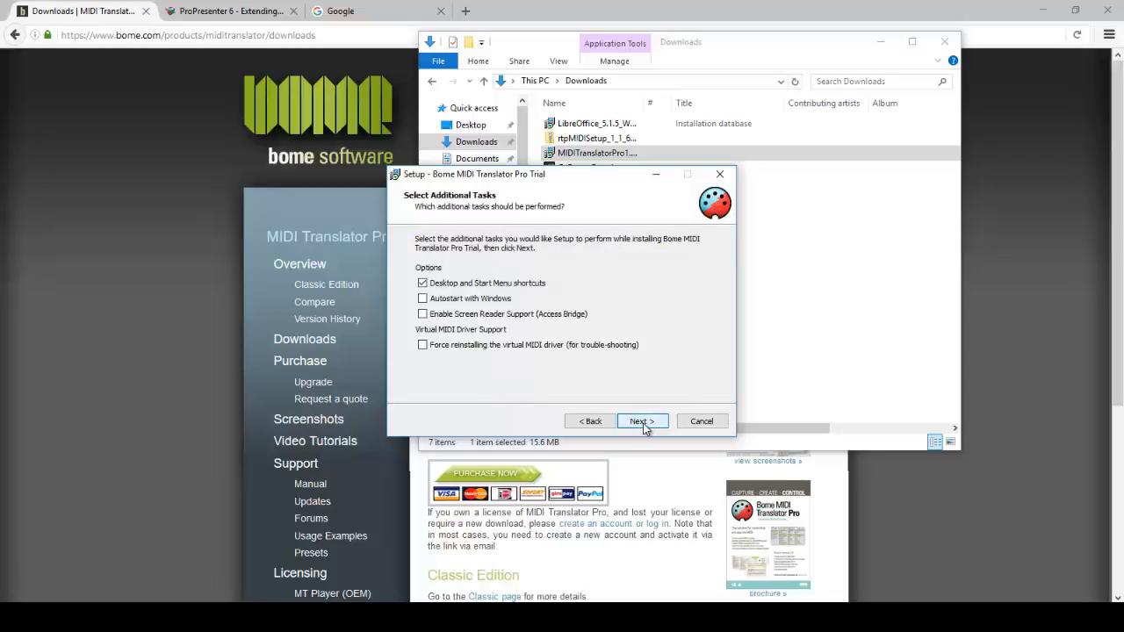
pyautogui.click(642, 424)
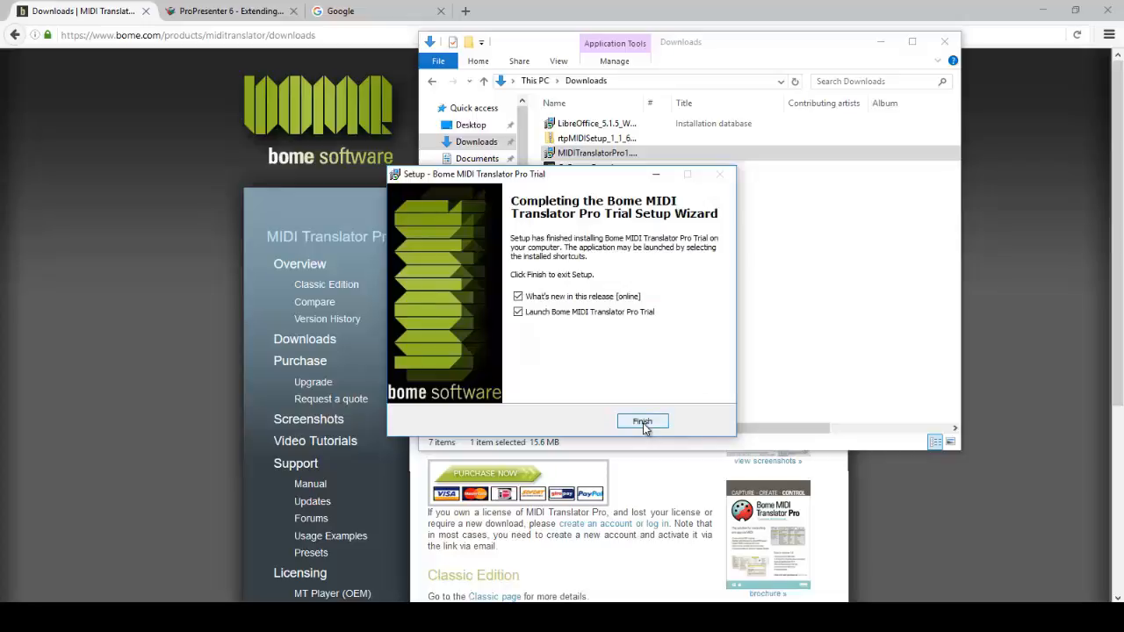
# - Finish the setup with the launch option enabled, open the offered Version History file and dismiss the trial's purchase reminder
pyautogui.click(642, 421)
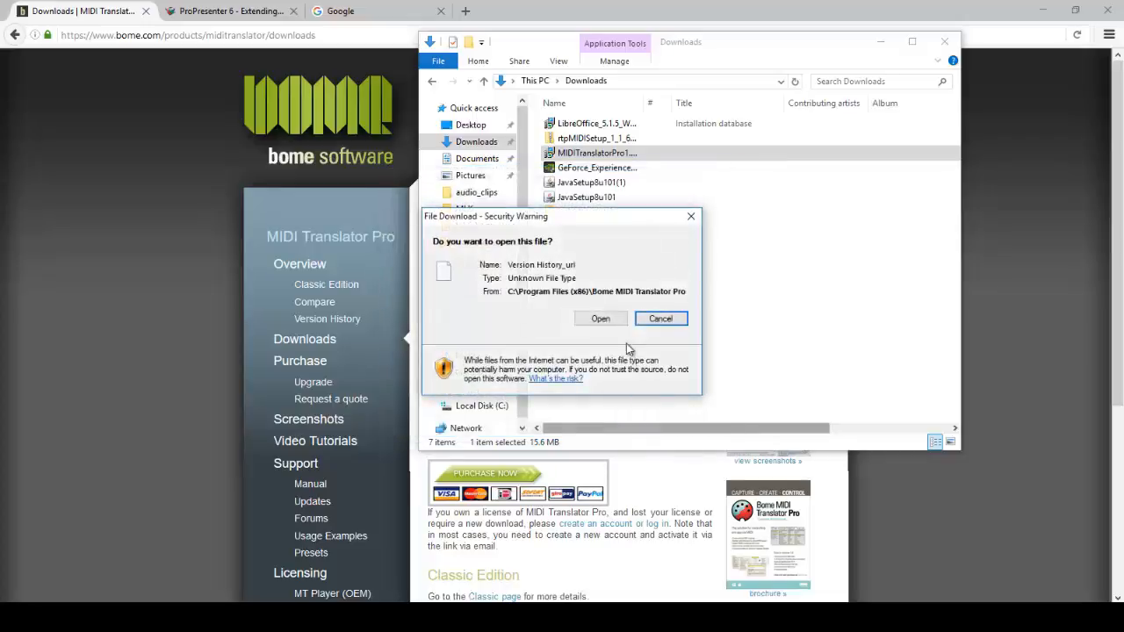
pyautogui.click(608, 324)
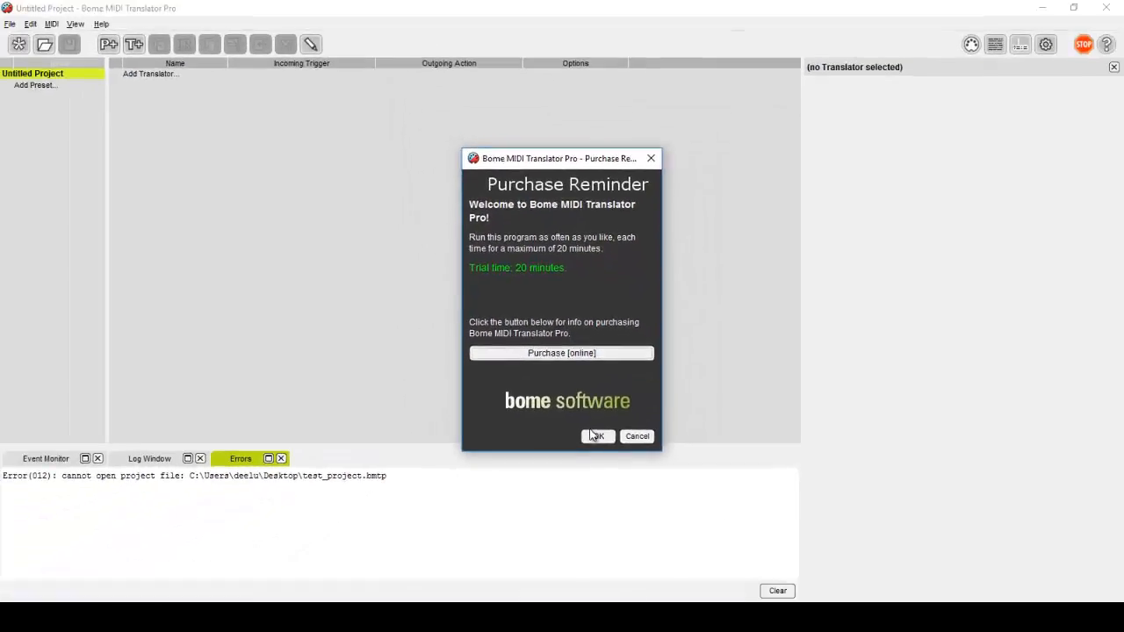
pyautogui.click(596, 437)
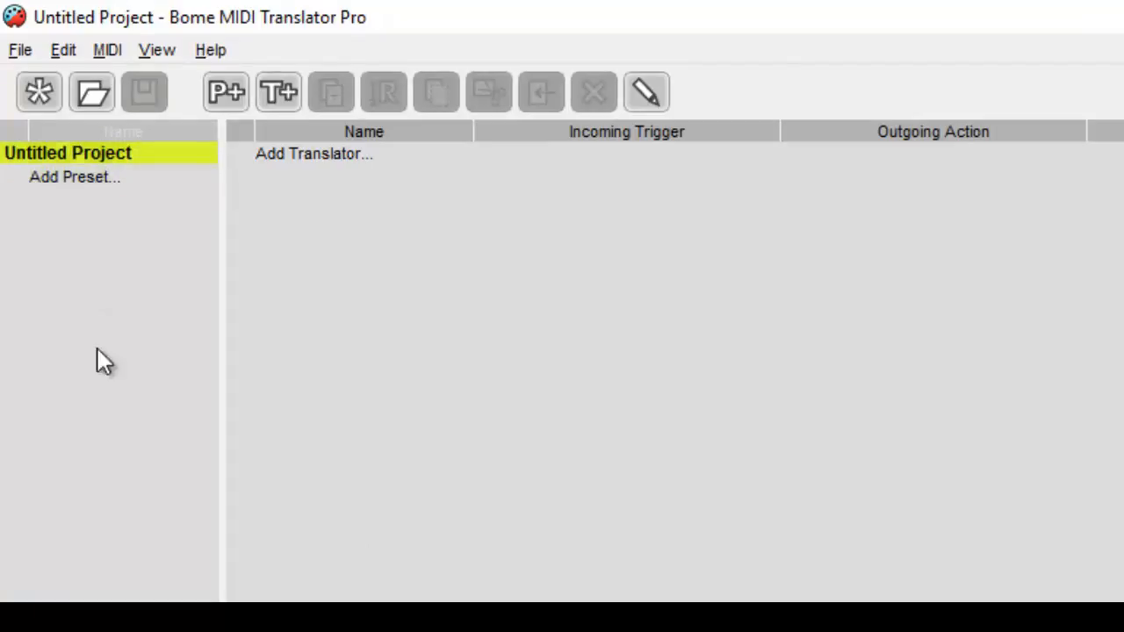
# - Add three presets to the untitled project, named Ableton, Studio One and Powerpoint
pyautogui.click(74, 175)
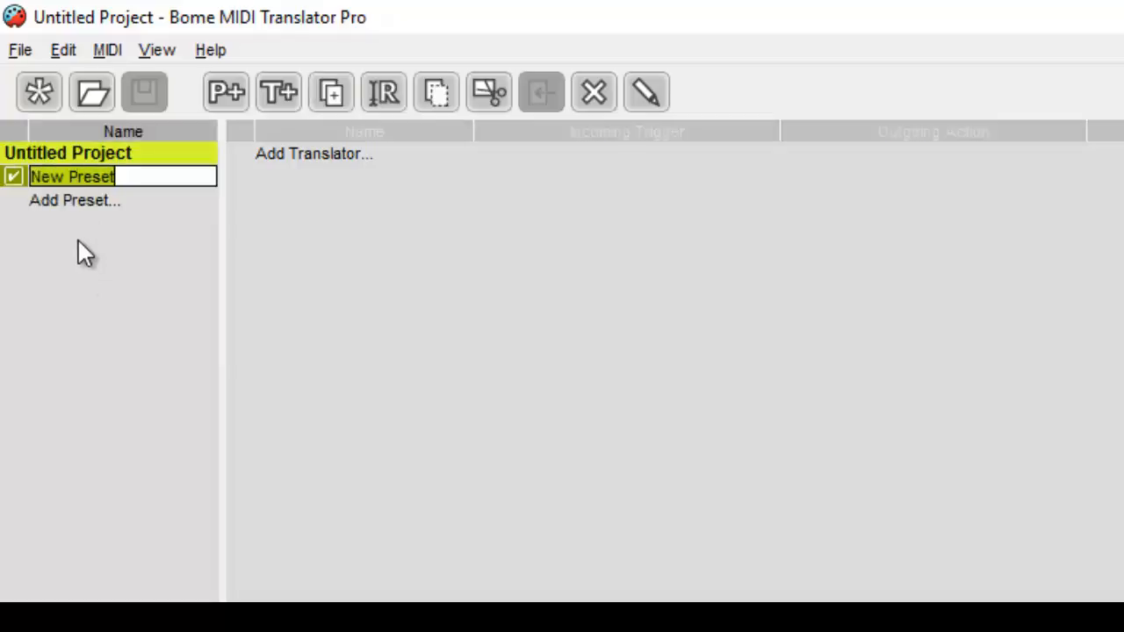
pyautogui.write('Ableton')
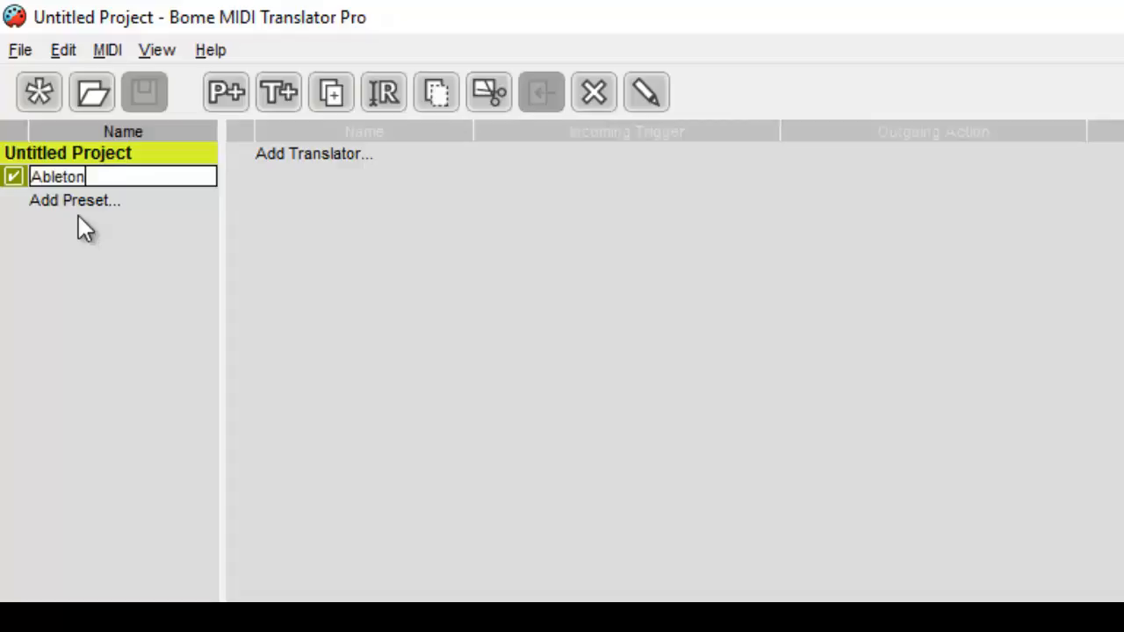
pyautogui.press('Return')
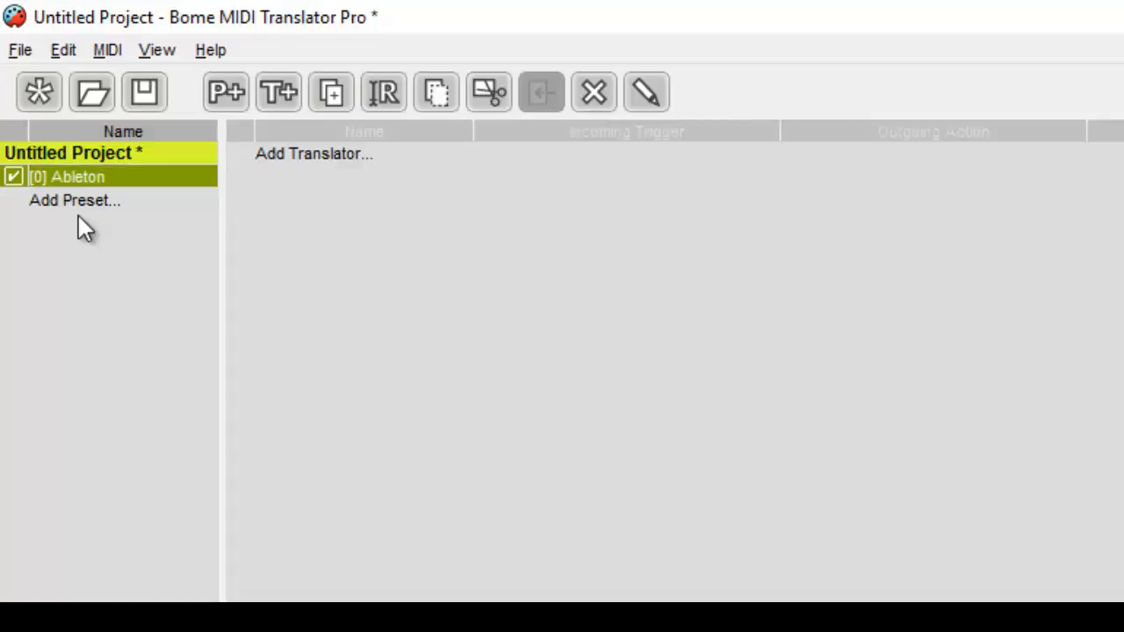
pyautogui.click(86, 202)
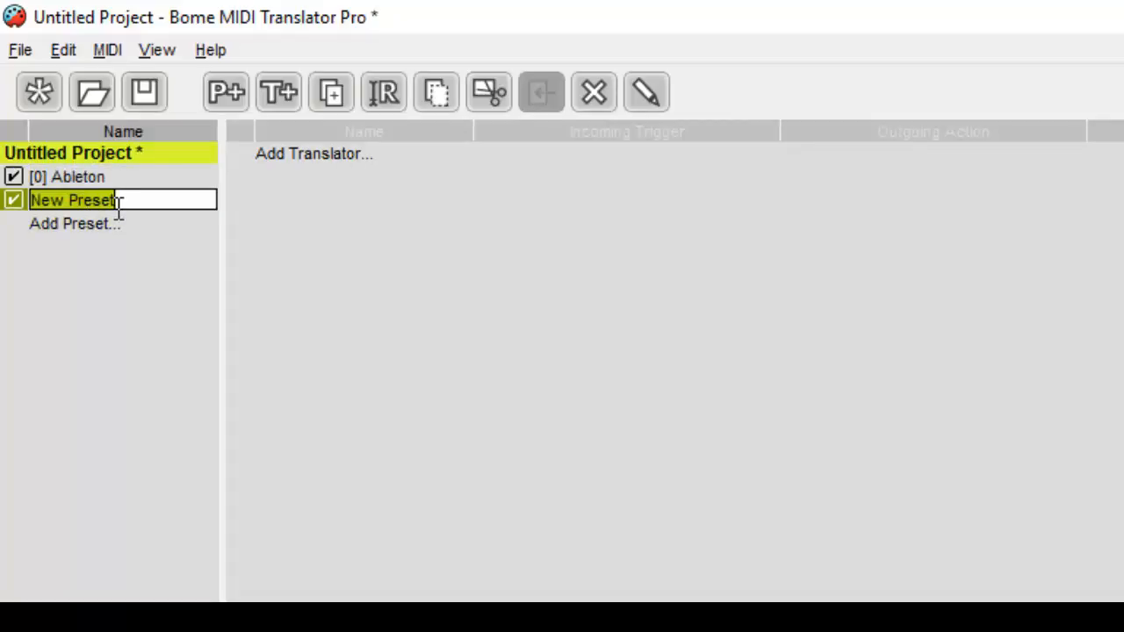
pyautogui.write('Studio One')
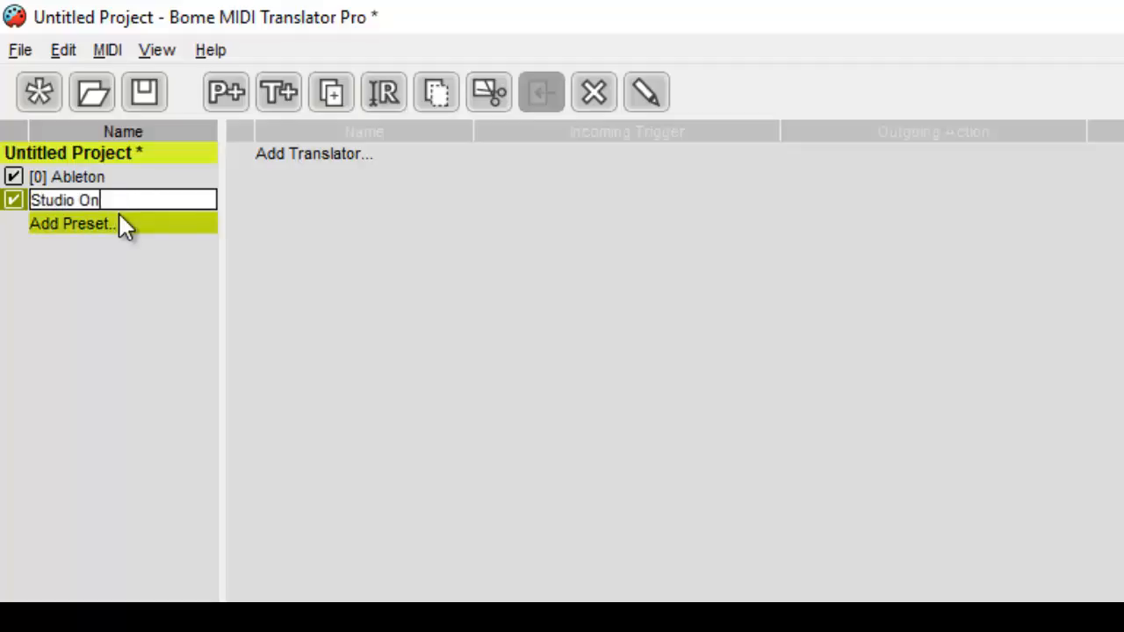
pyautogui.press('Return')
pyautogui.click(120, 221)
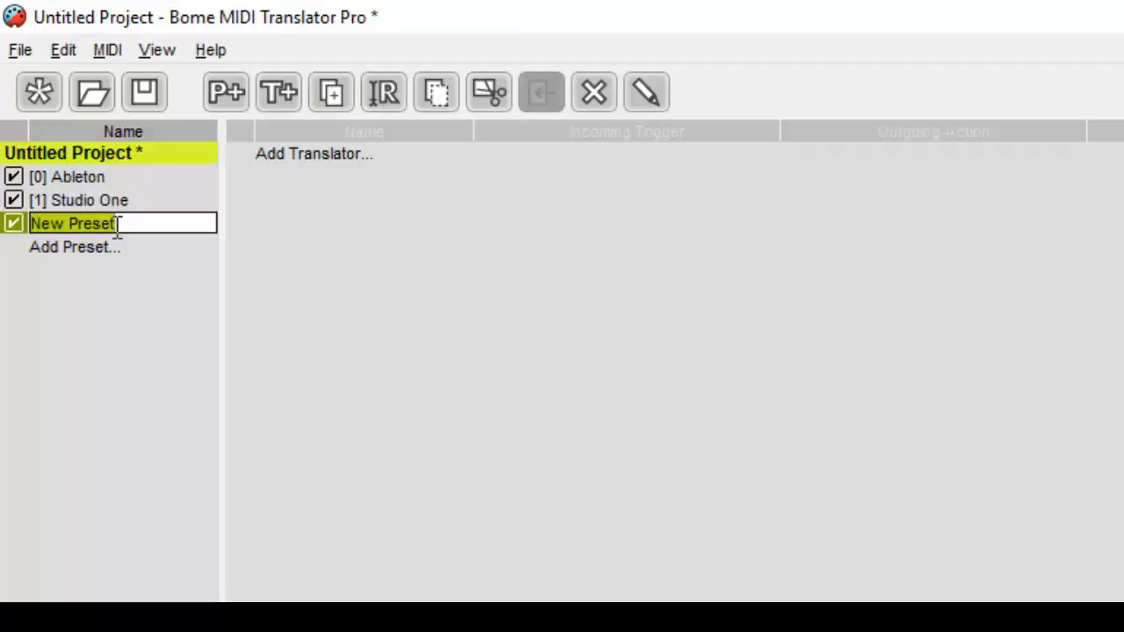
pyautogui.write('Powerpoint')
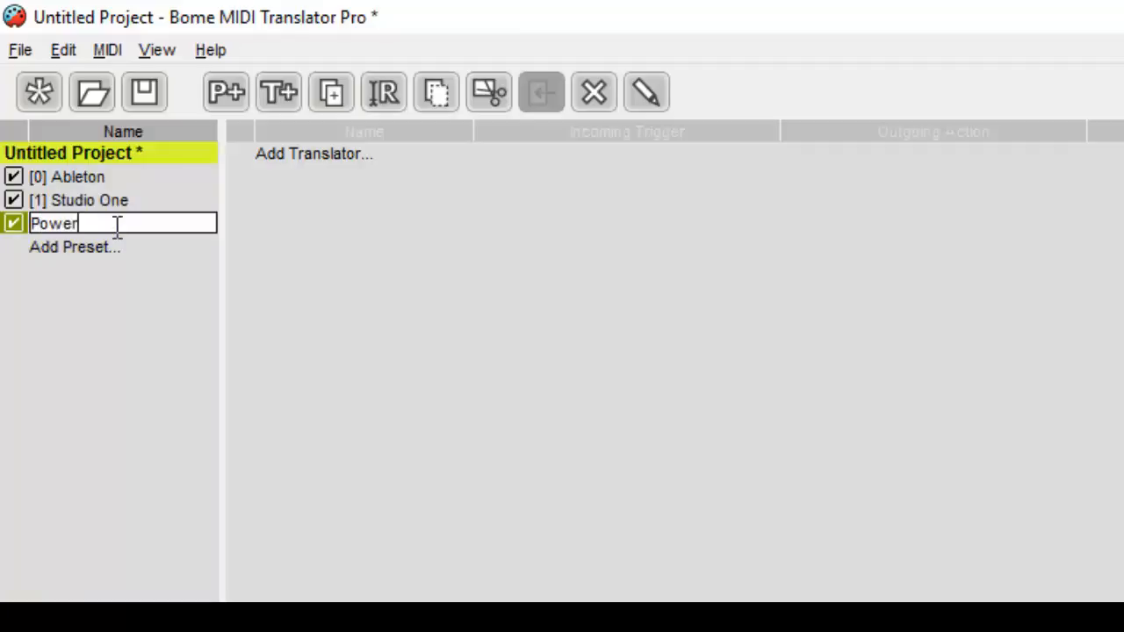
pyautogui.press('Return')
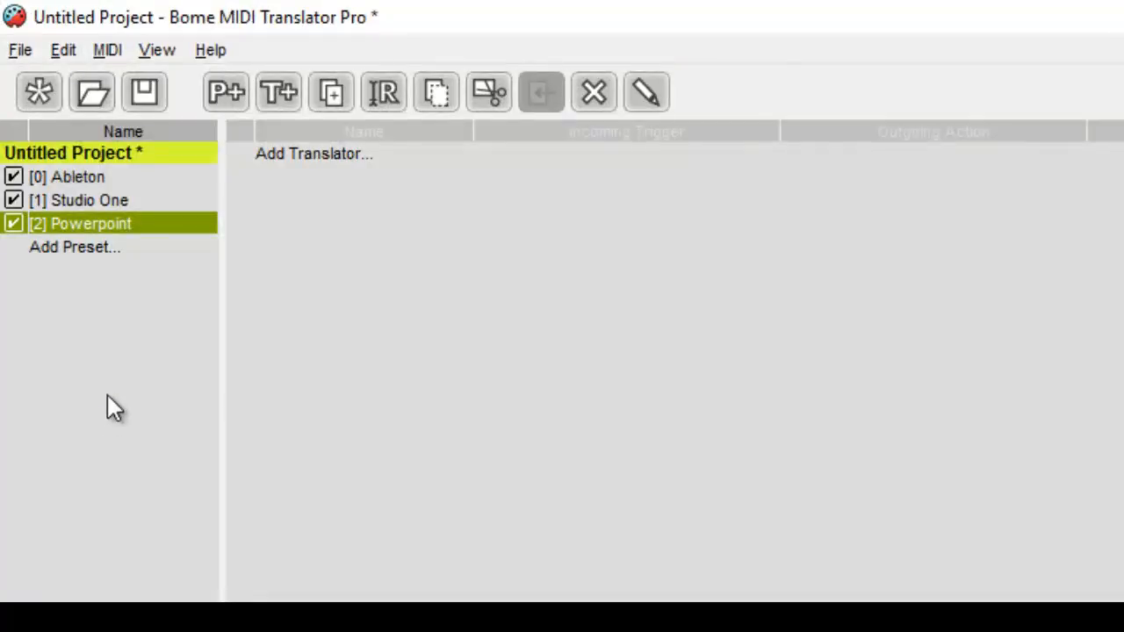
pyautogui.click(93, 200)
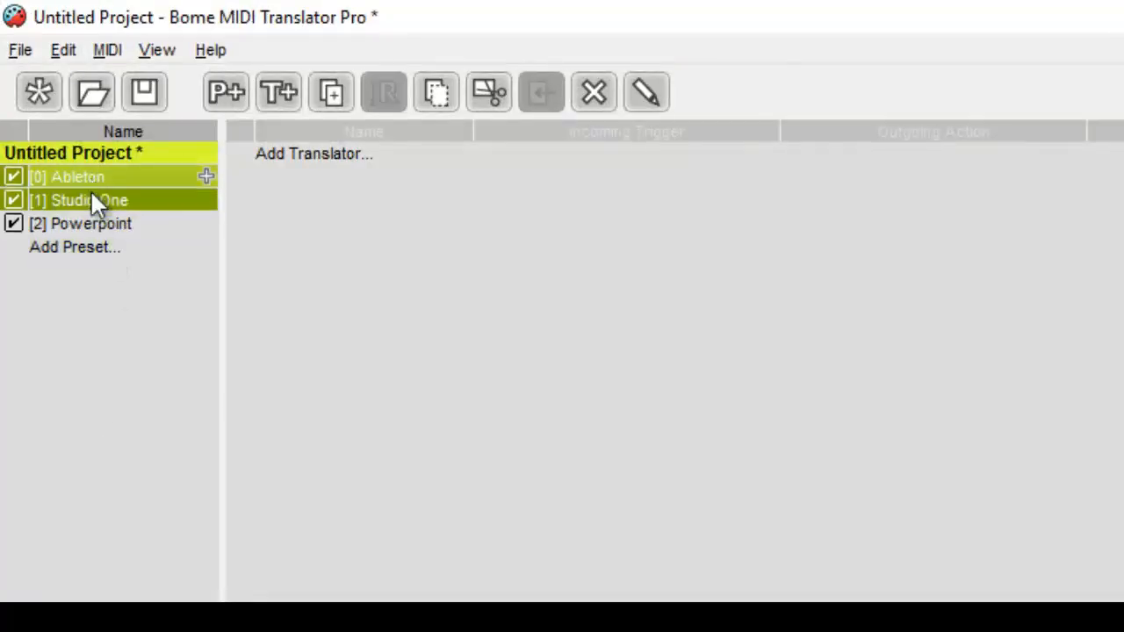
pyautogui.click(97, 174)
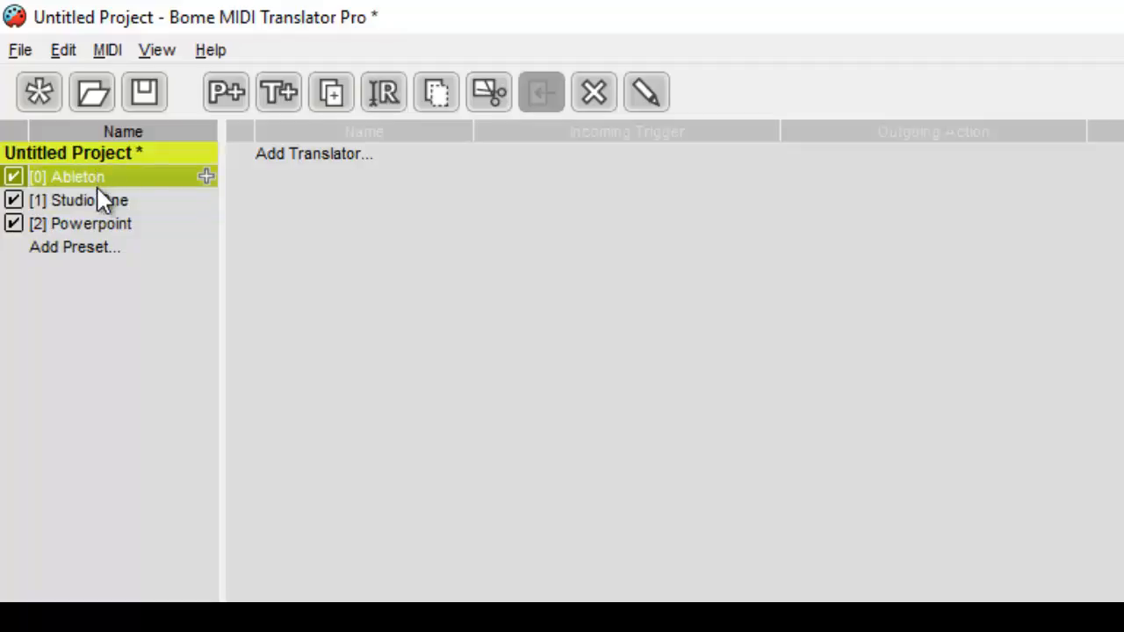
pyautogui.click(114, 198)
pyautogui.click(105, 220)
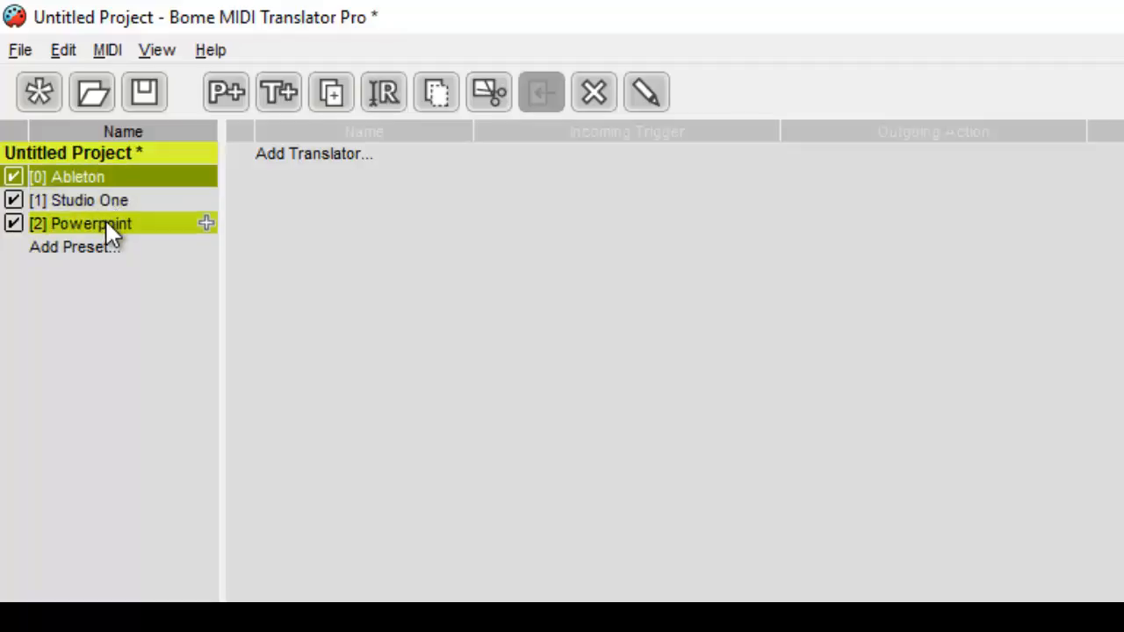
# - Add a fourth preset, keeping the default name New Preset, and select the Powerpoint preset
pyautogui.click(79, 246)
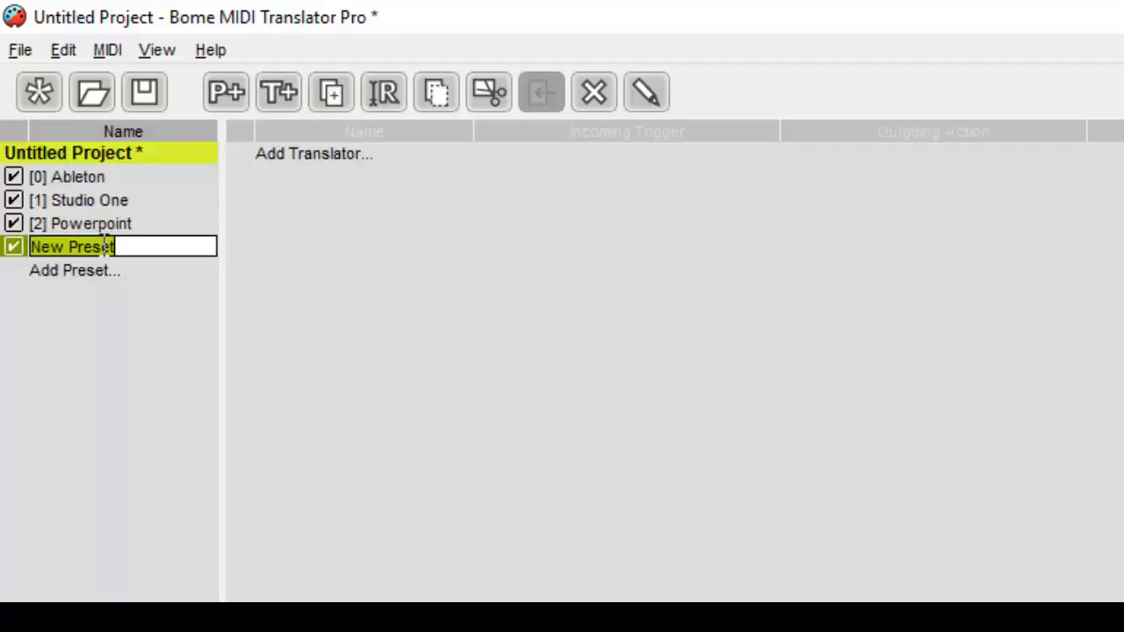
pyautogui.press('Return')
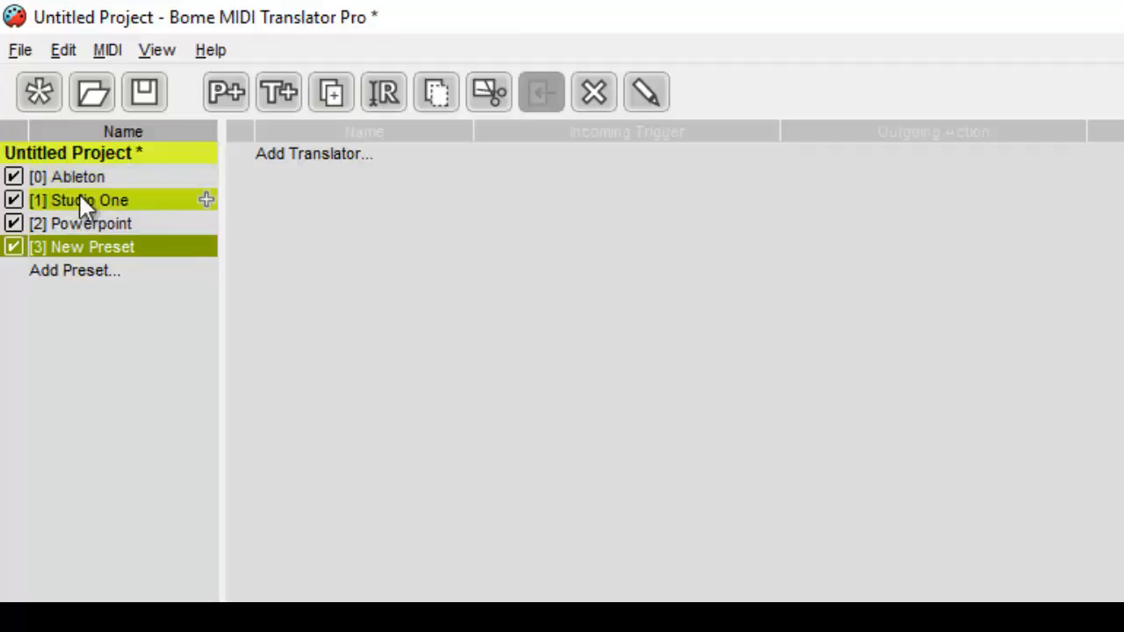
pyautogui.click(77, 224)
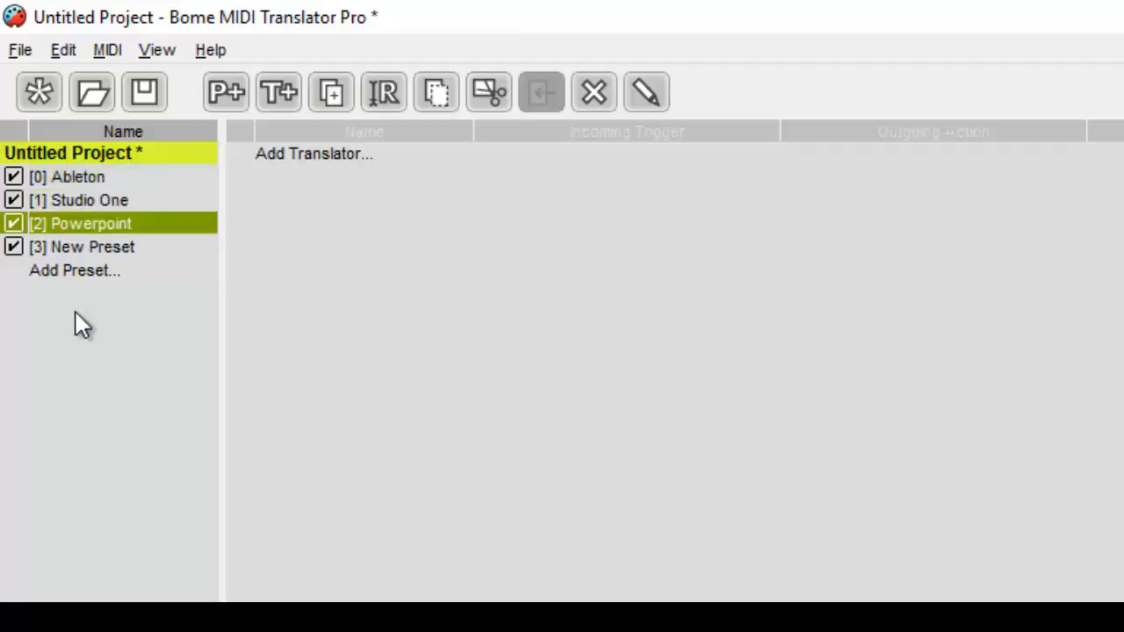
# - Delete the Powerpoint, New Preset and Studio One presets, keeping only the Ableton preset
pyautogui.press('Delete')
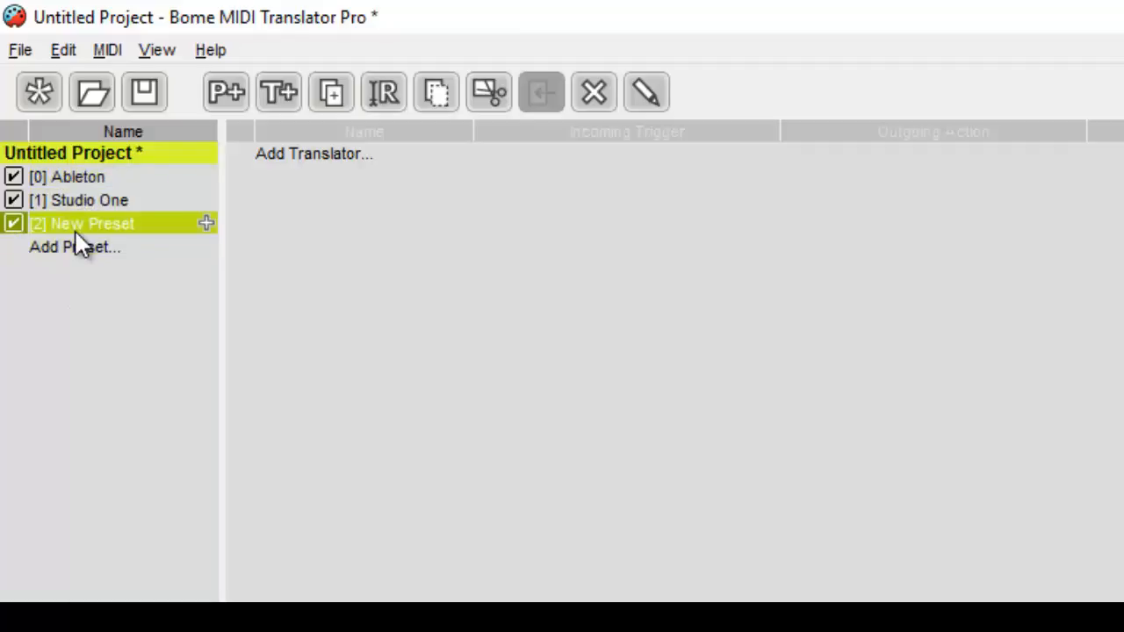
pyautogui.press('Delete')
pyautogui.press('Delete')
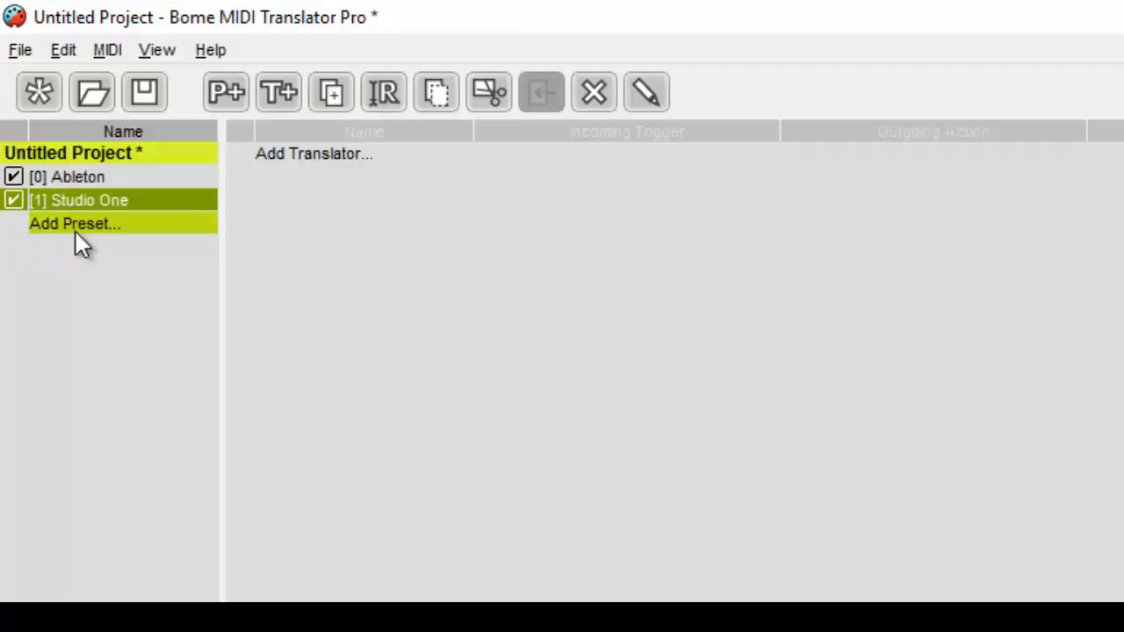
pyautogui.click(95, 179)
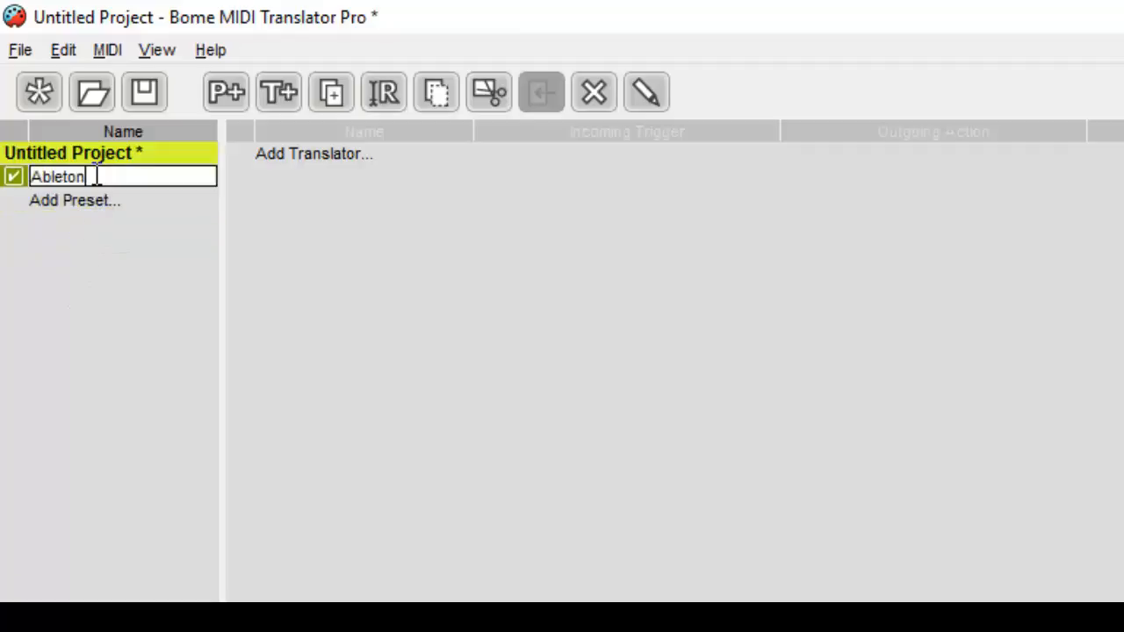
pyautogui.click(132, 259)
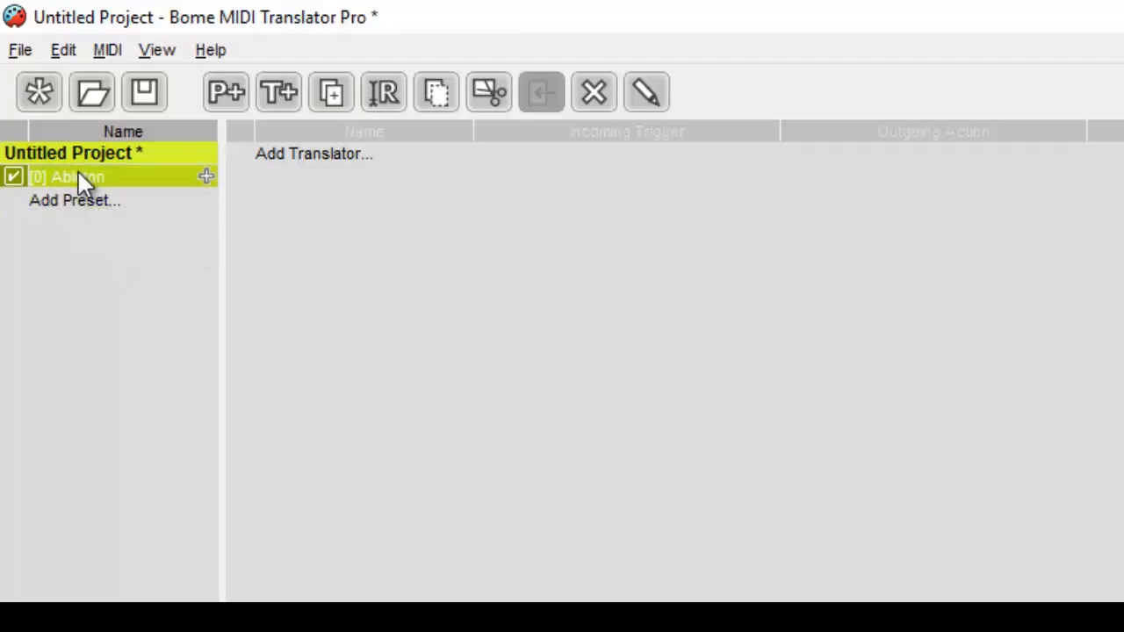
# - Add two translators to the Ableton preset, named Up and Down
pyautogui.click(334, 254)
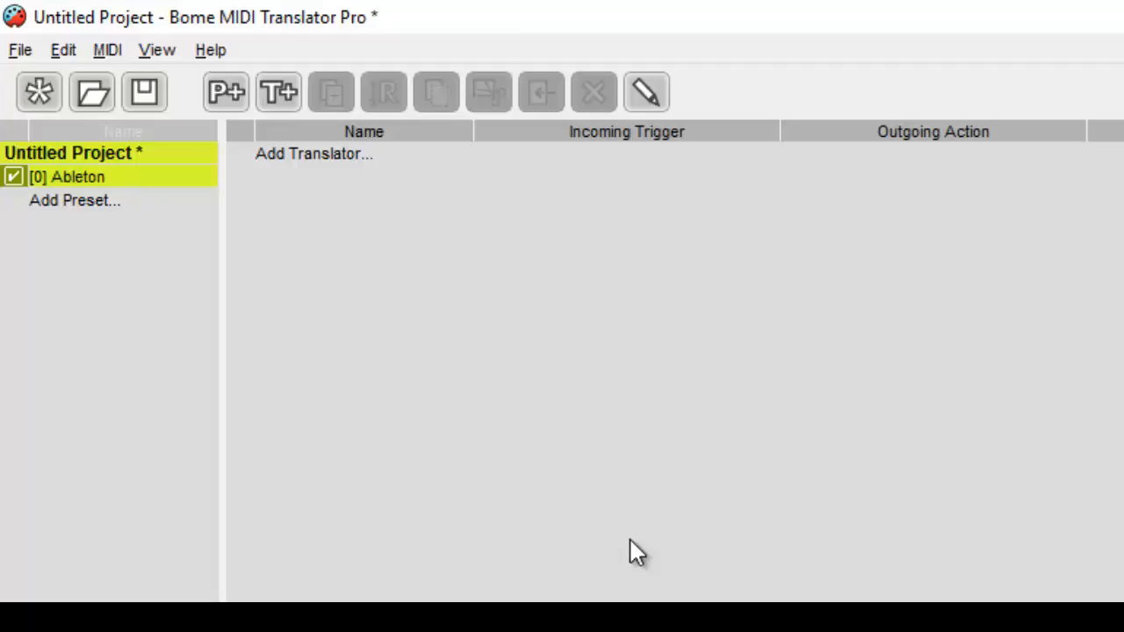
pyautogui.click(331, 154)
pyautogui.doubleClick(330, 155)
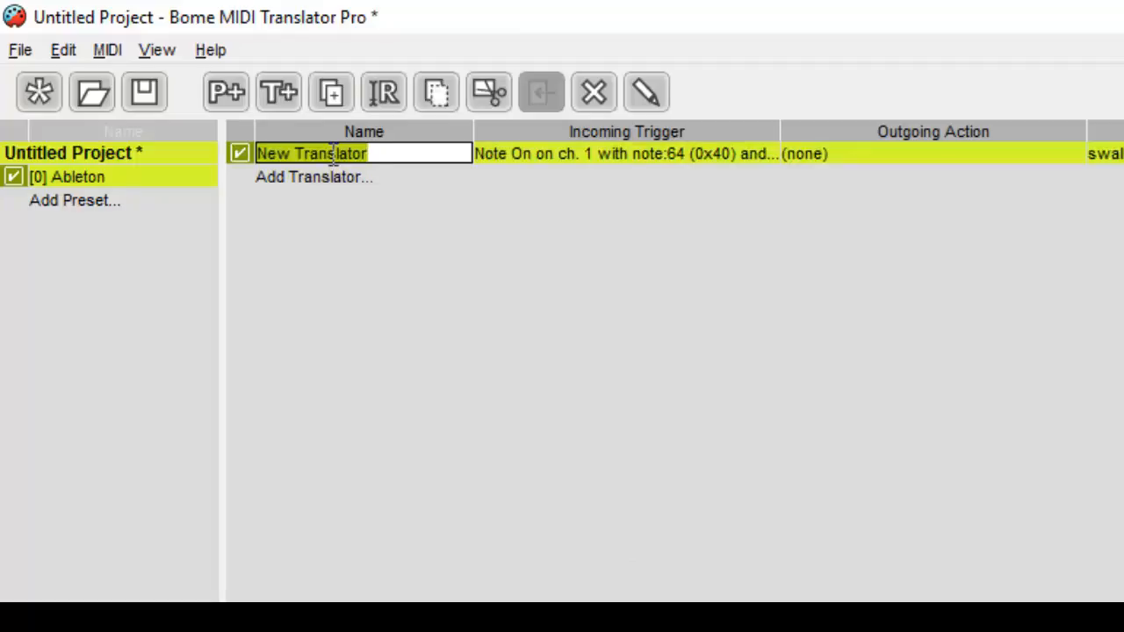
pyautogui.press('BackSpace')
pyautogui.write('Up')
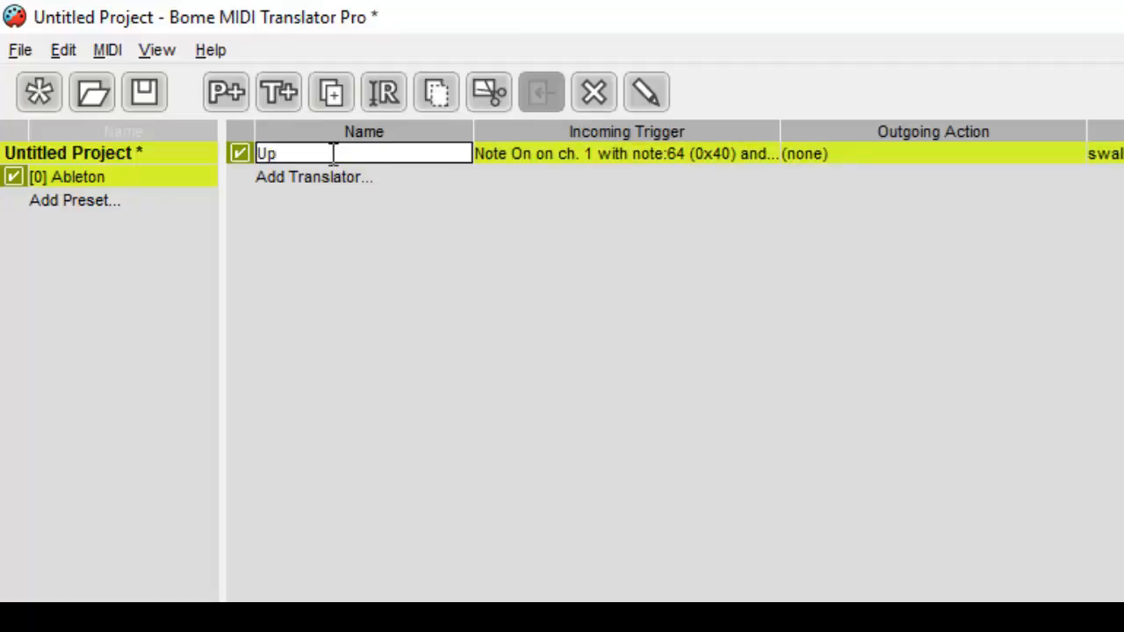
pyautogui.press('Return')
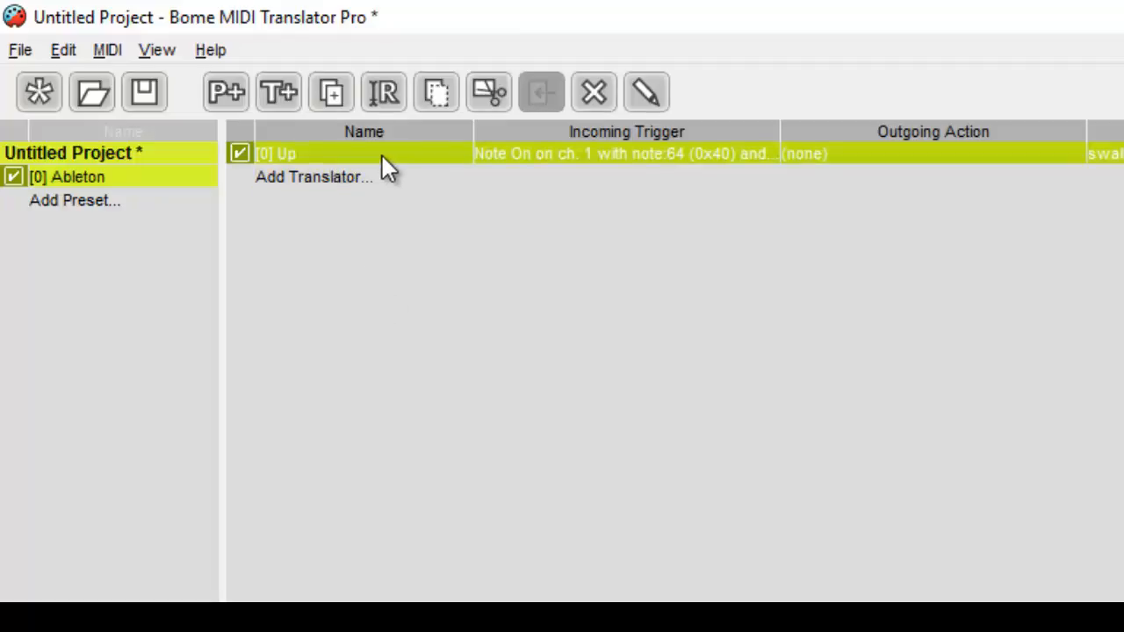
pyautogui.doubleClick(349, 178)
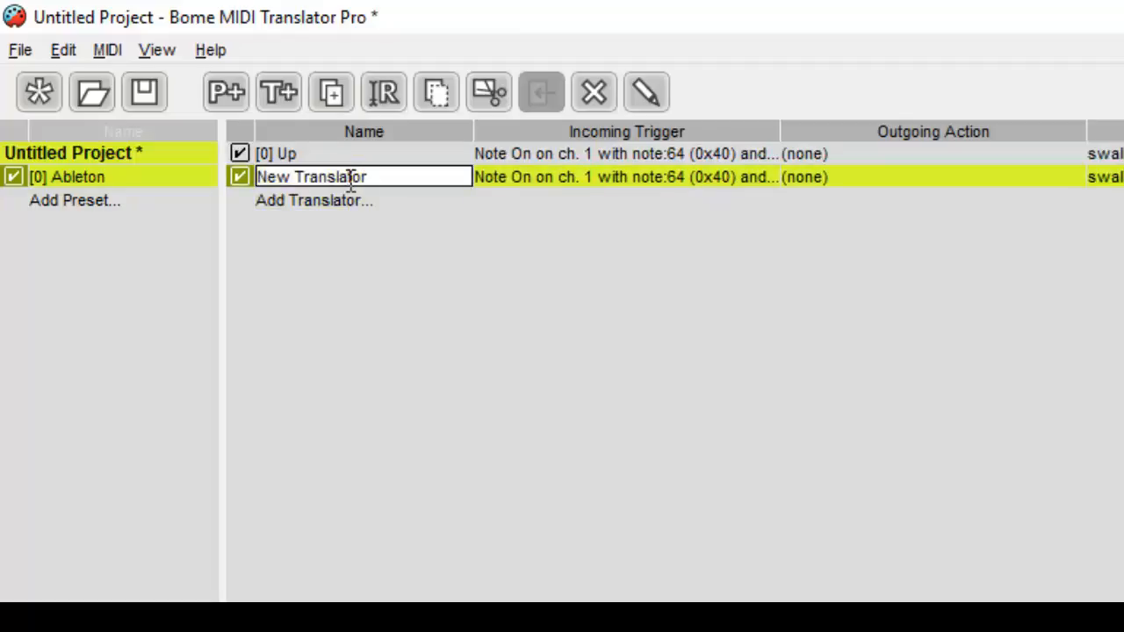
pyautogui.write('Down')
pyautogui.press('Return')
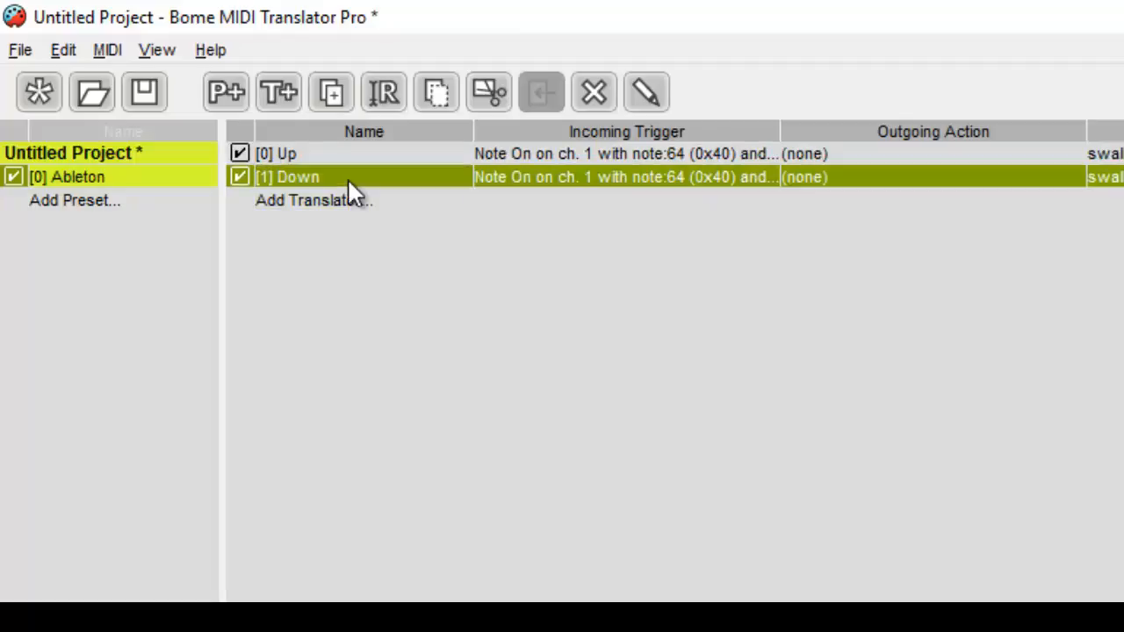
# - Add two more translators to the Ableton preset, named Open and Exit
pyautogui.doubleClick(341, 202)
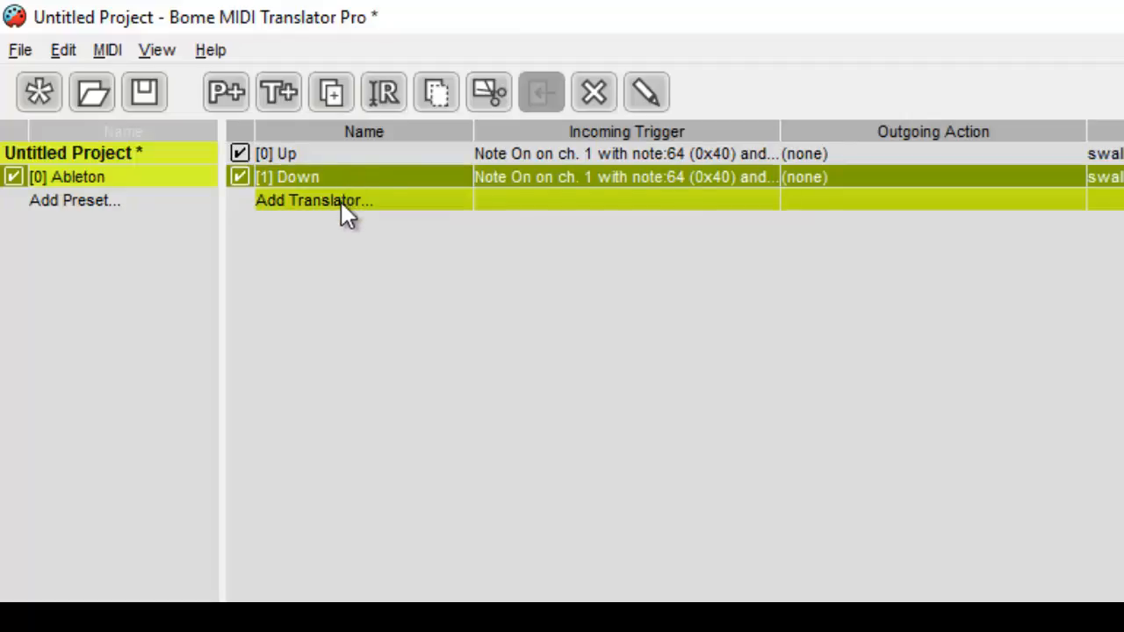
pyautogui.write('Open')
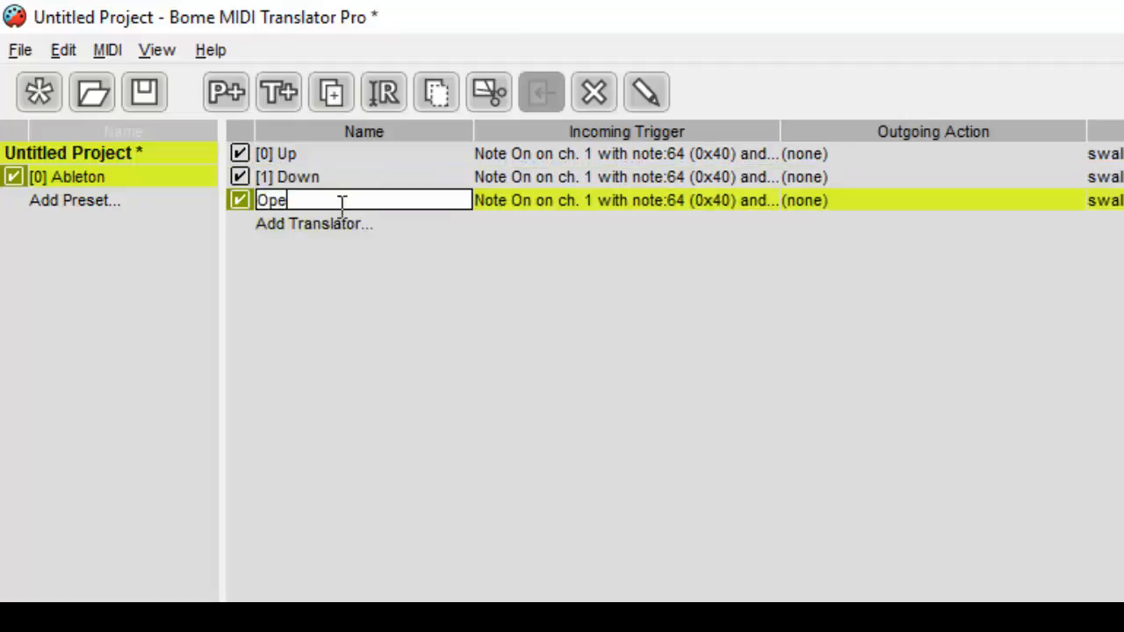
pyautogui.press('Return')
pyautogui.doubleClick(323, 227)
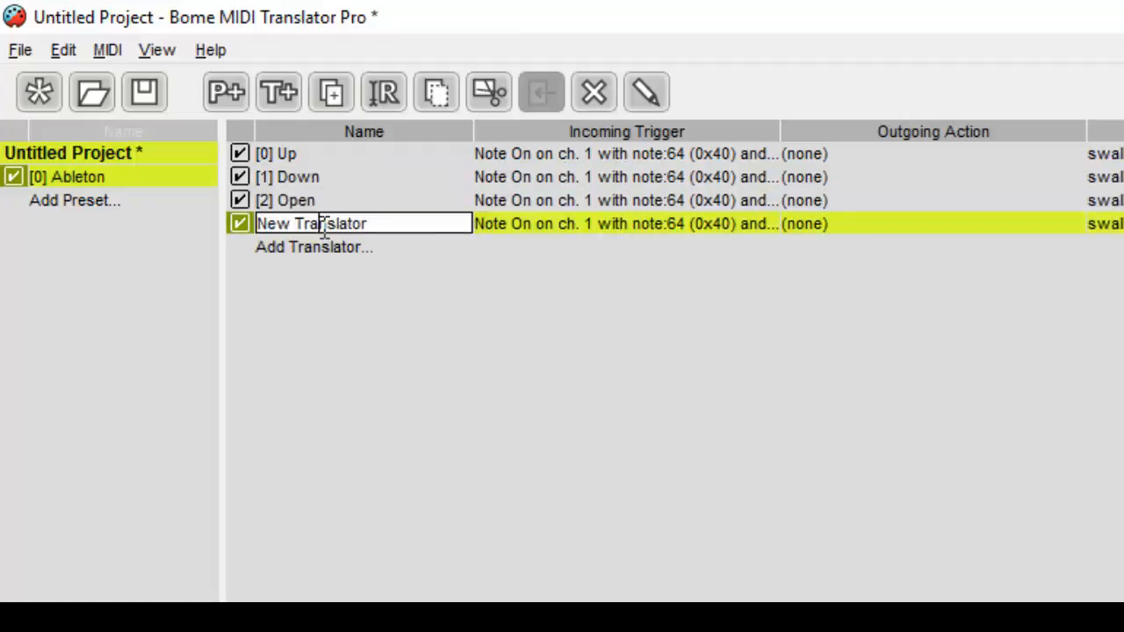
pyautogui.write('Exit')
pyautogui.press('Return')
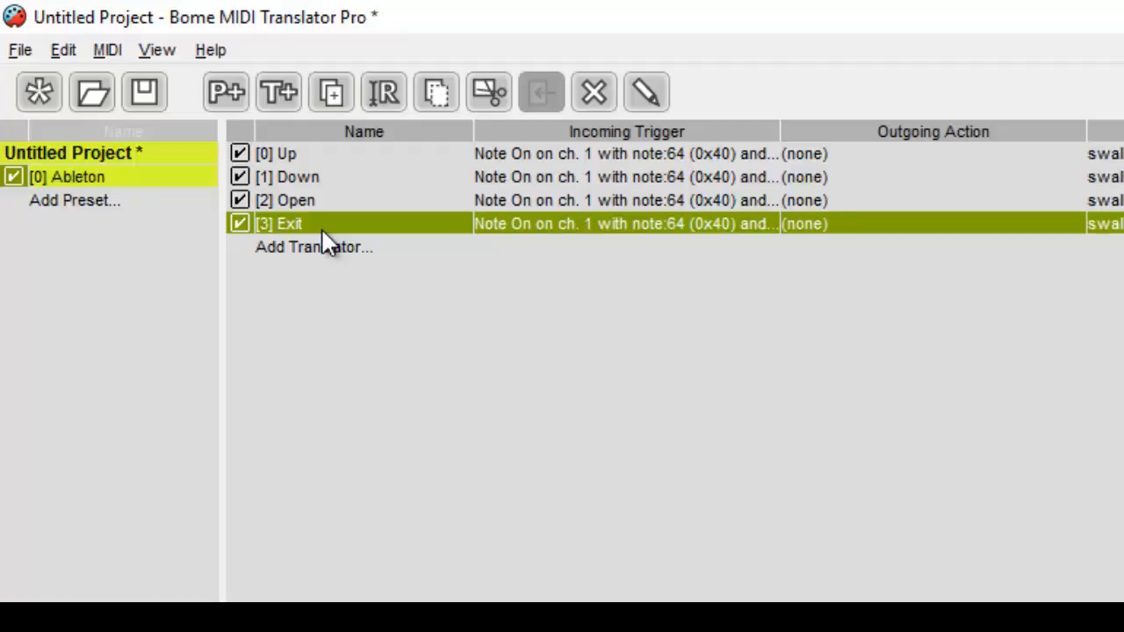
# - Delete the Exit, Open and Up translators, turning off future delete confirmations and keeping only the Down translator
pyautogui.click(301, 179)
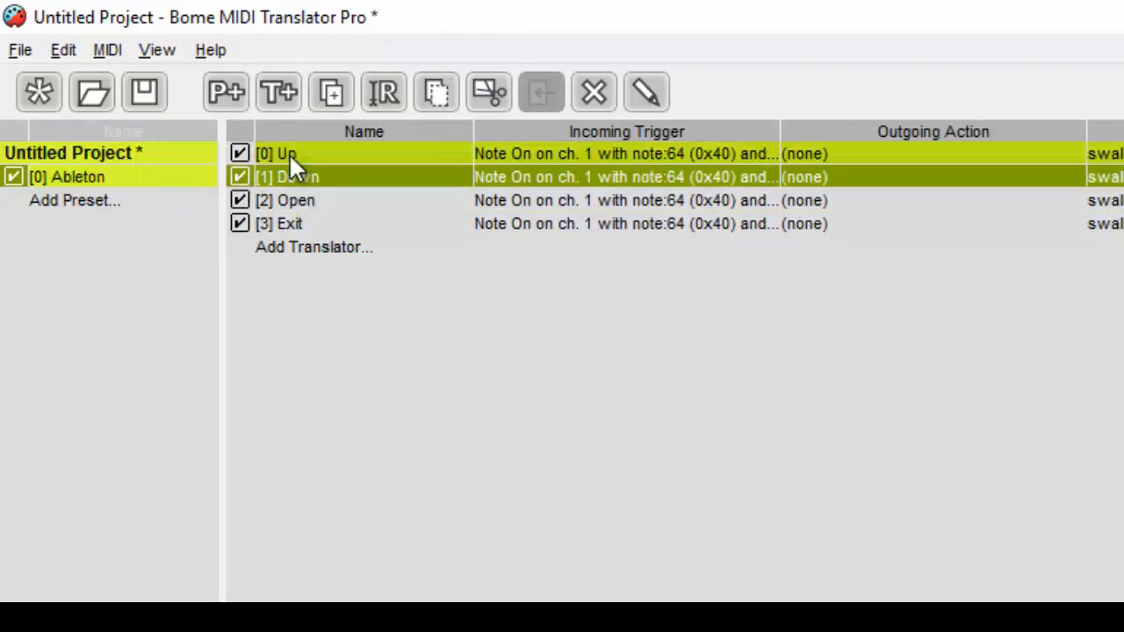
pyautogui.moveTo(289, 153)
pyautogui.mouseDown()
pyautogui.moveTo(299, 194)
pyautogui.moveTo(300, 156)
pyautogui.mouseUp()
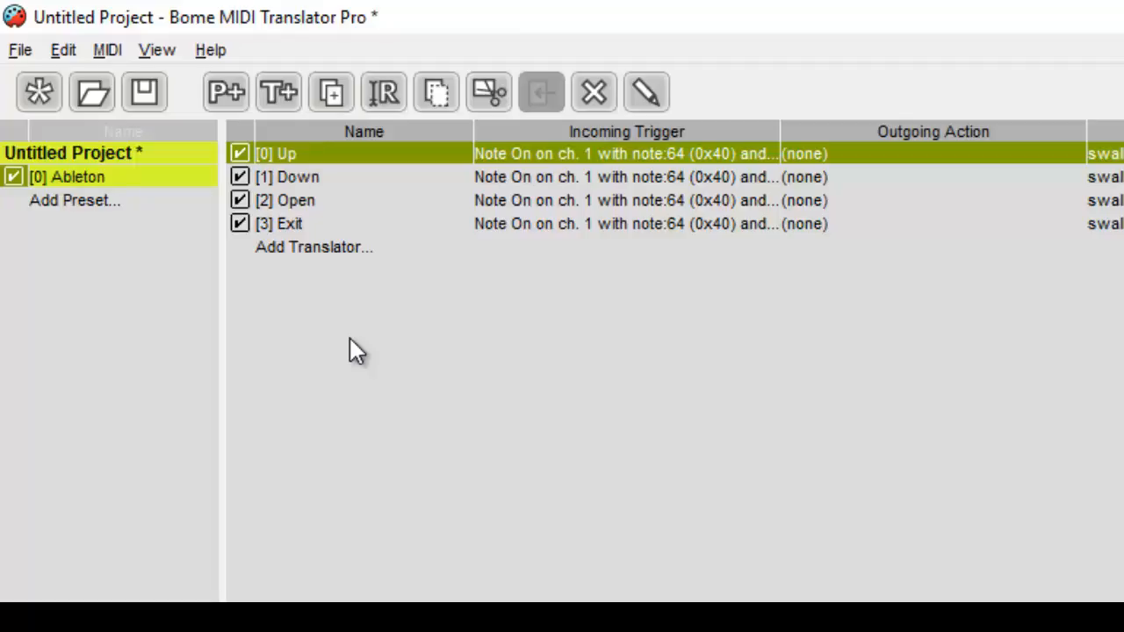
pyautogui.click(294, 223)
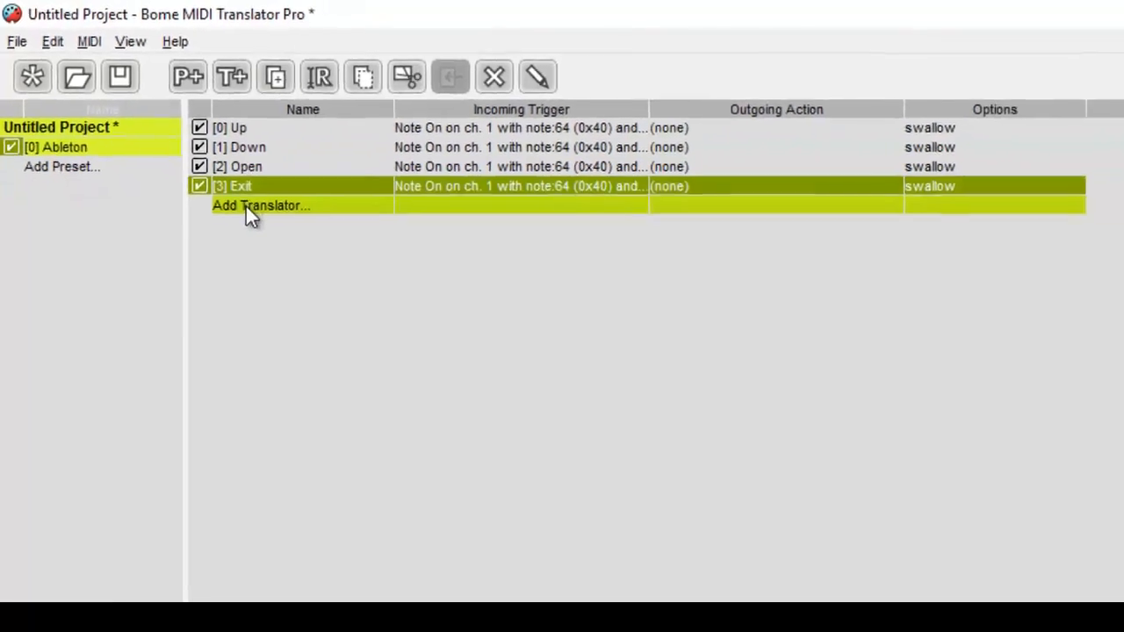
pyautogui.press('Delete')
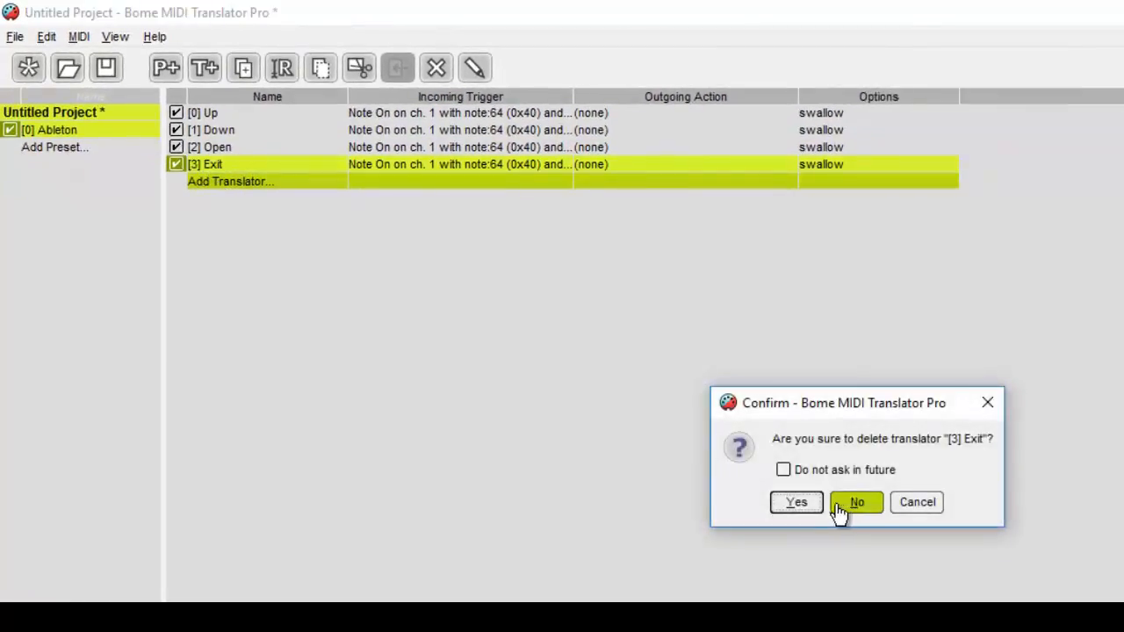
pyautogui.click(783, 470)
pyautogui.click(795, 504)
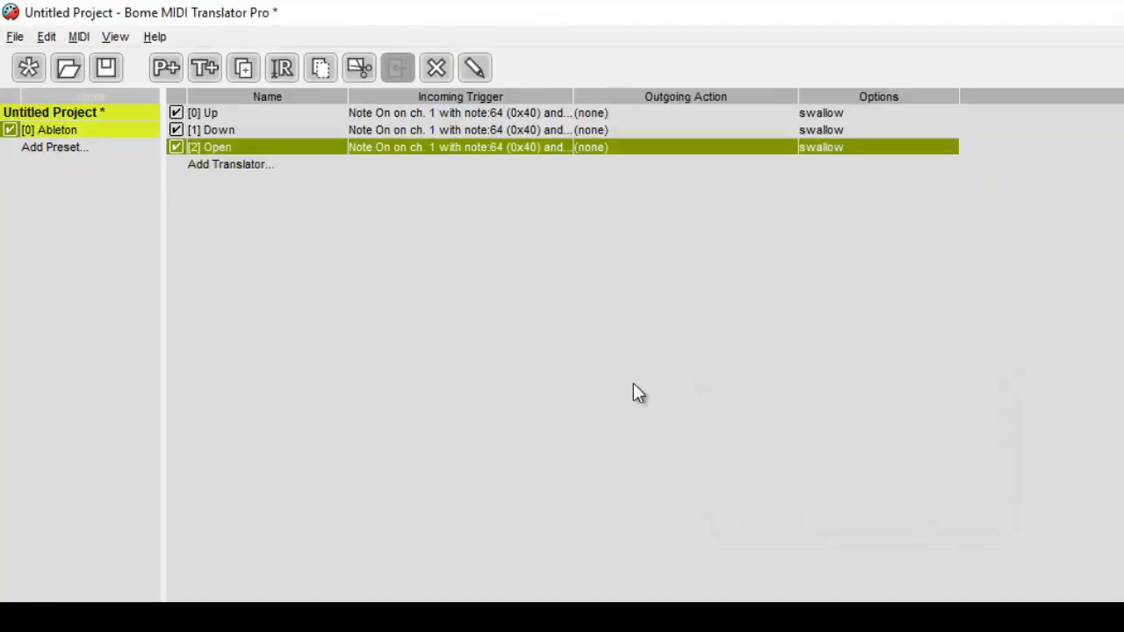
pyautogui.click(244, 149)
pyautogui.press('Delete')
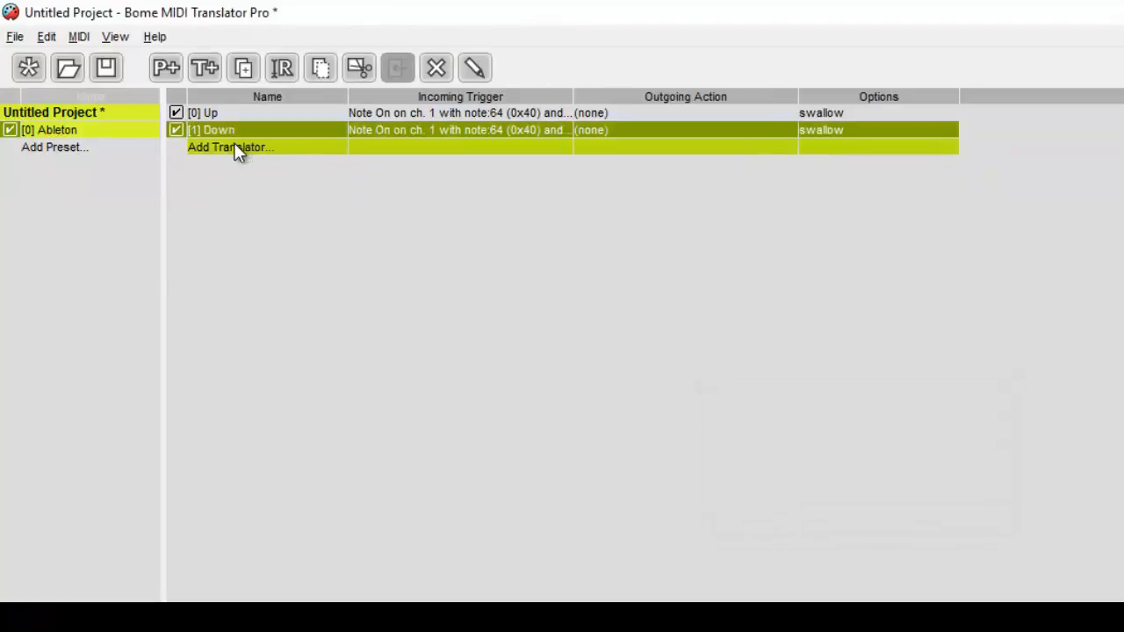
pyautogui.click(230, 132)
pyautogui.press('Up')
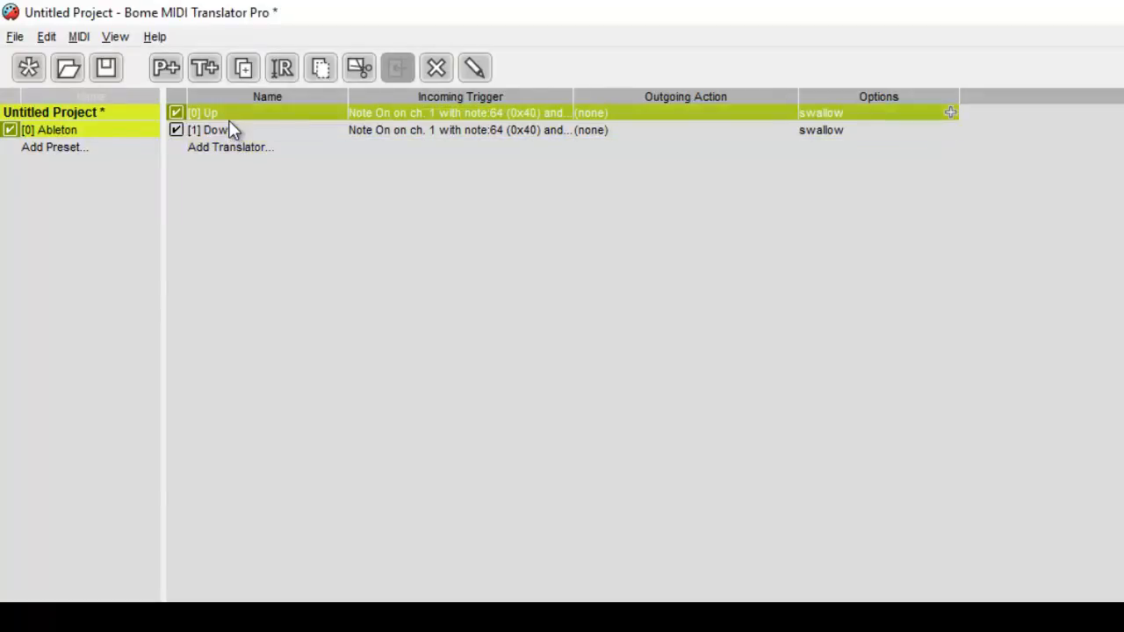
pyautogui.press('Delete')
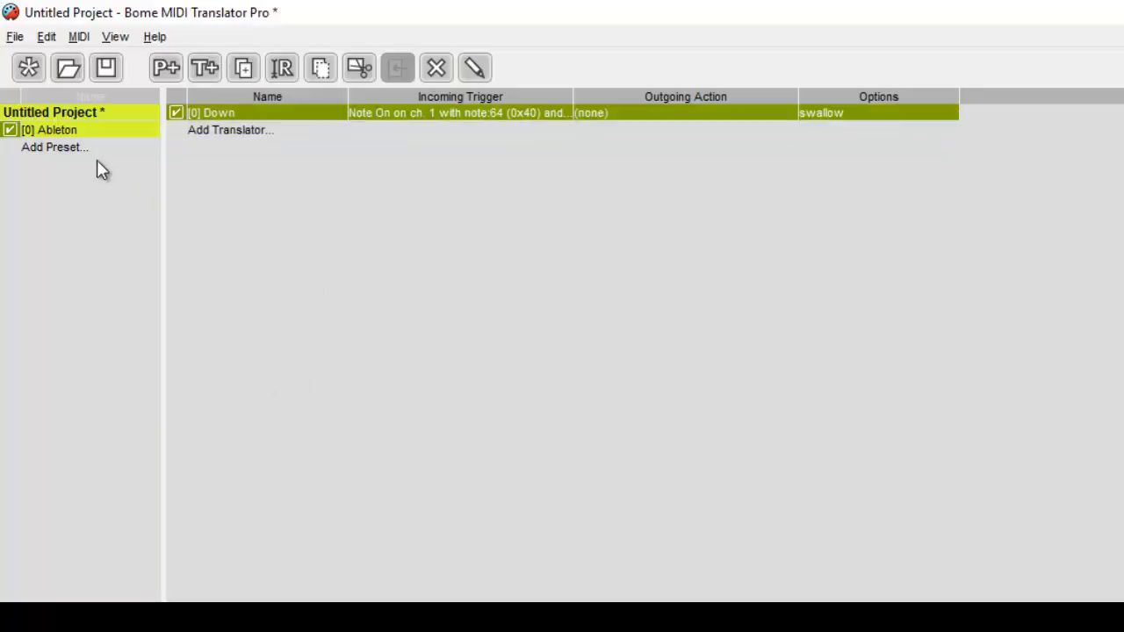
# - Select the Ableton preset and start saving the project with the file name Bome_Test
pyautogui.click(64, 128)
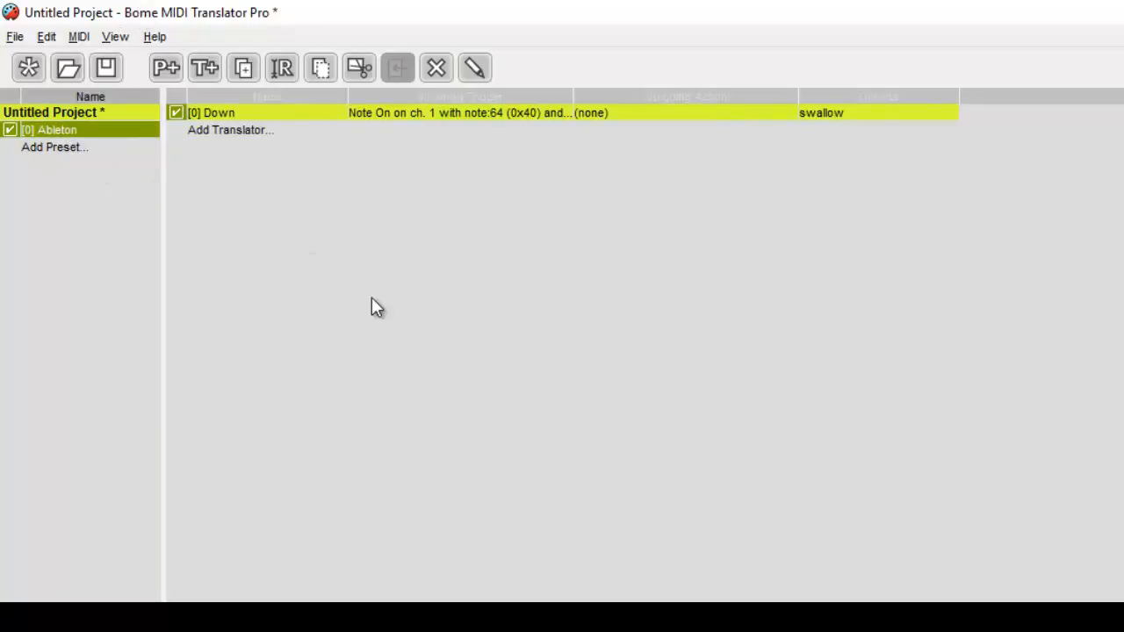
pyautogui.hotkey('ctrl', 's')
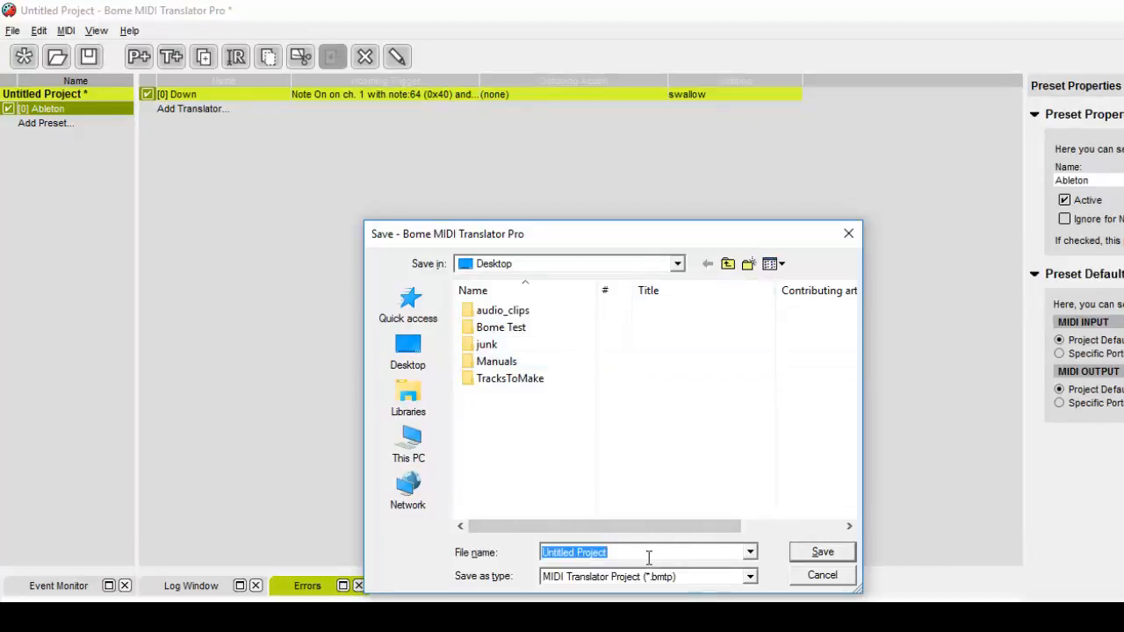
pyautogui.write('Bome')
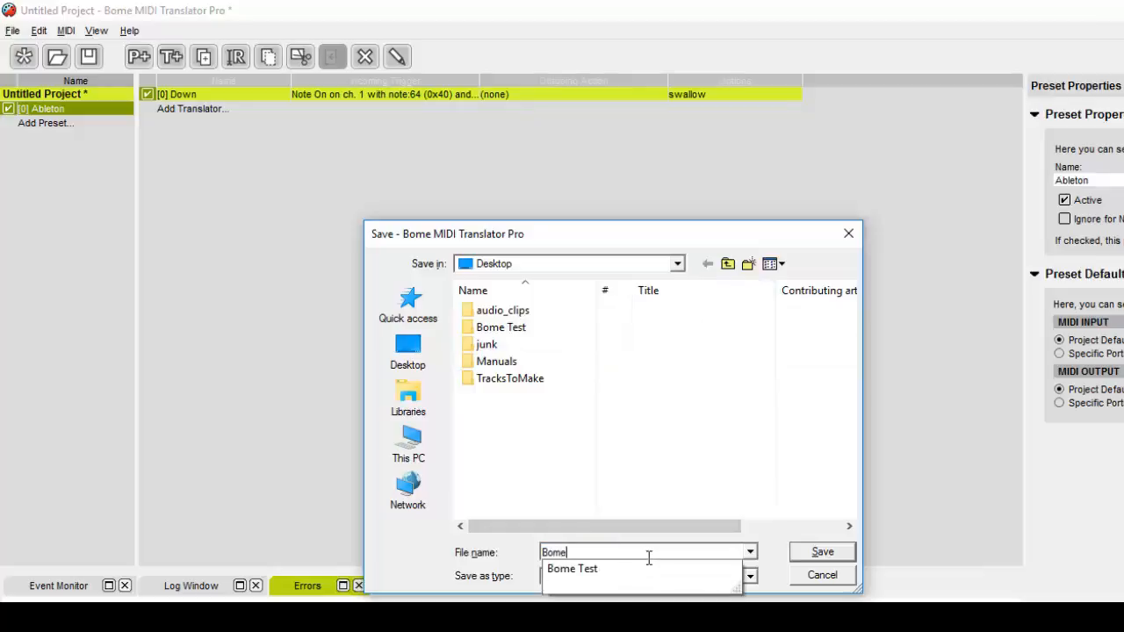
pyautogui.write('_Test')
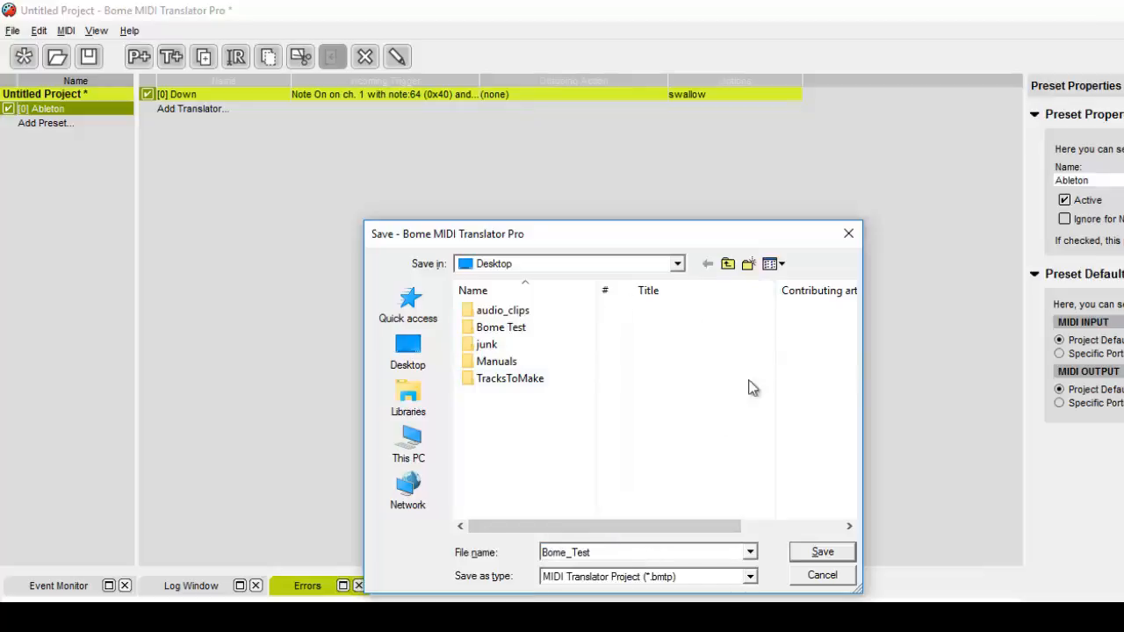
# - Create a folder named Bome_Ableton_Test on the Desktop and open it as the save location
pyautogui.click(748, 263)
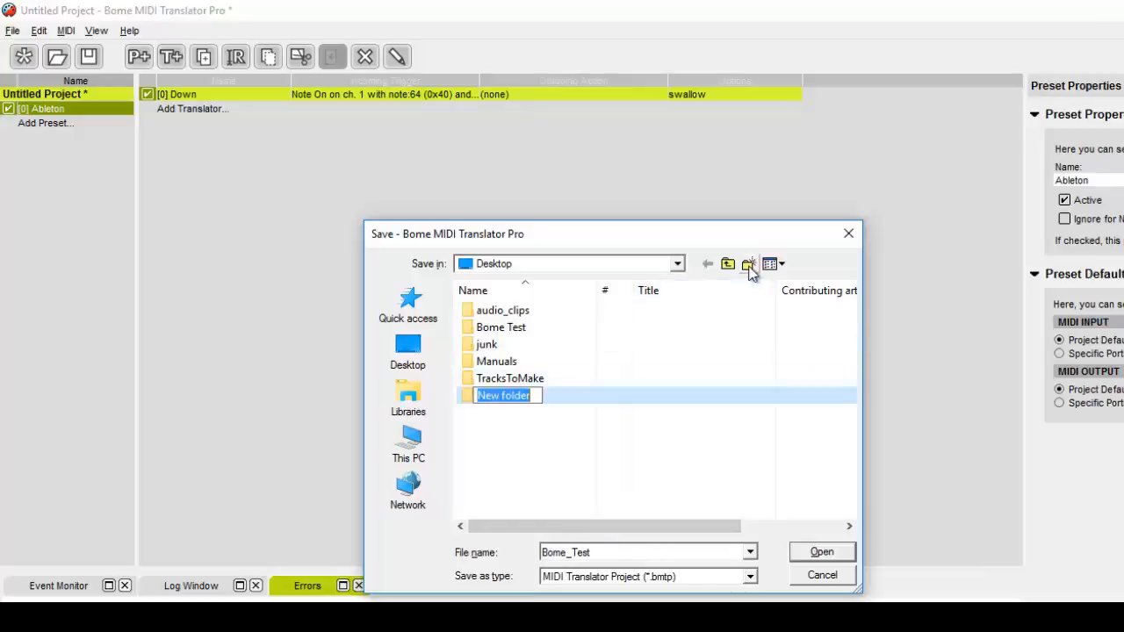
pyautogui.write('Bome')
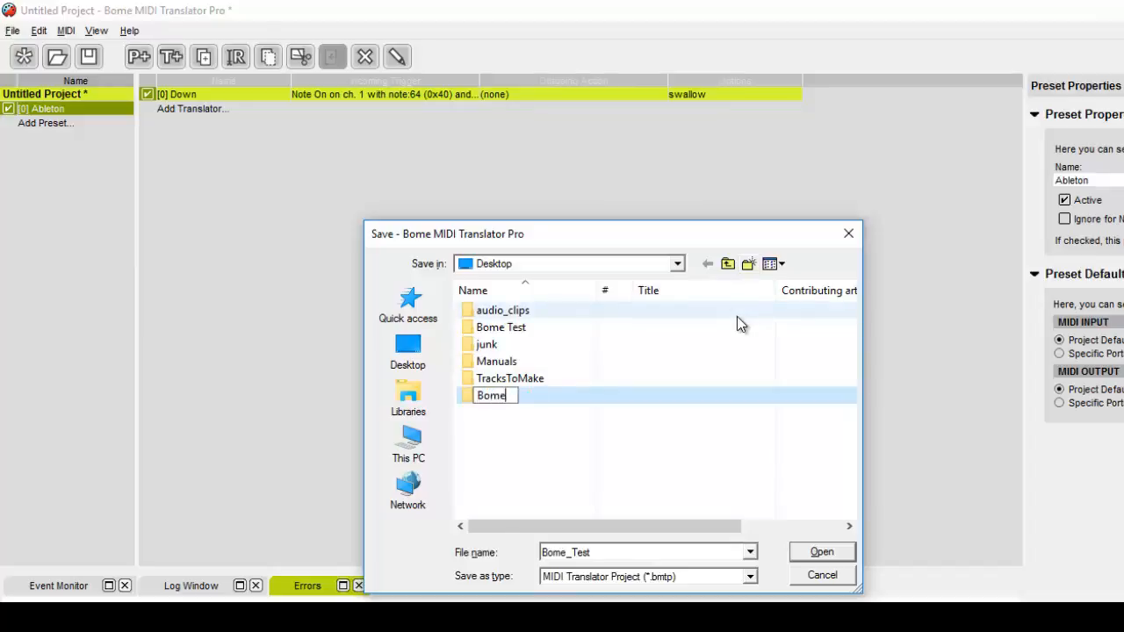
pyautogui.write('_Ableton_Test')
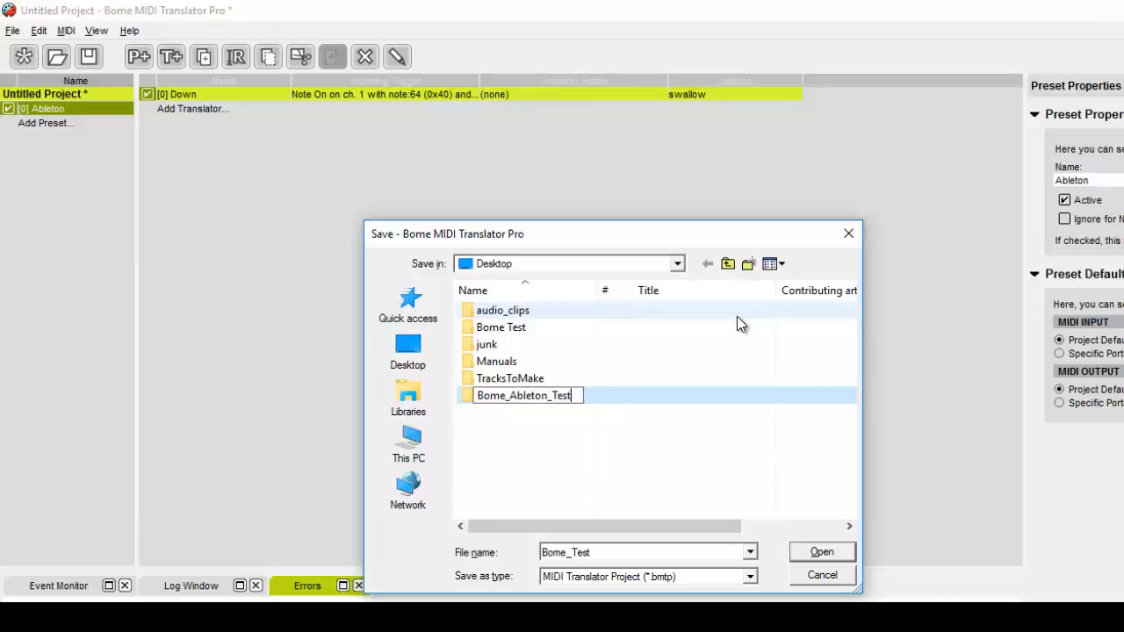
pyautogui.press('Return')
pyautogui.press('Return')
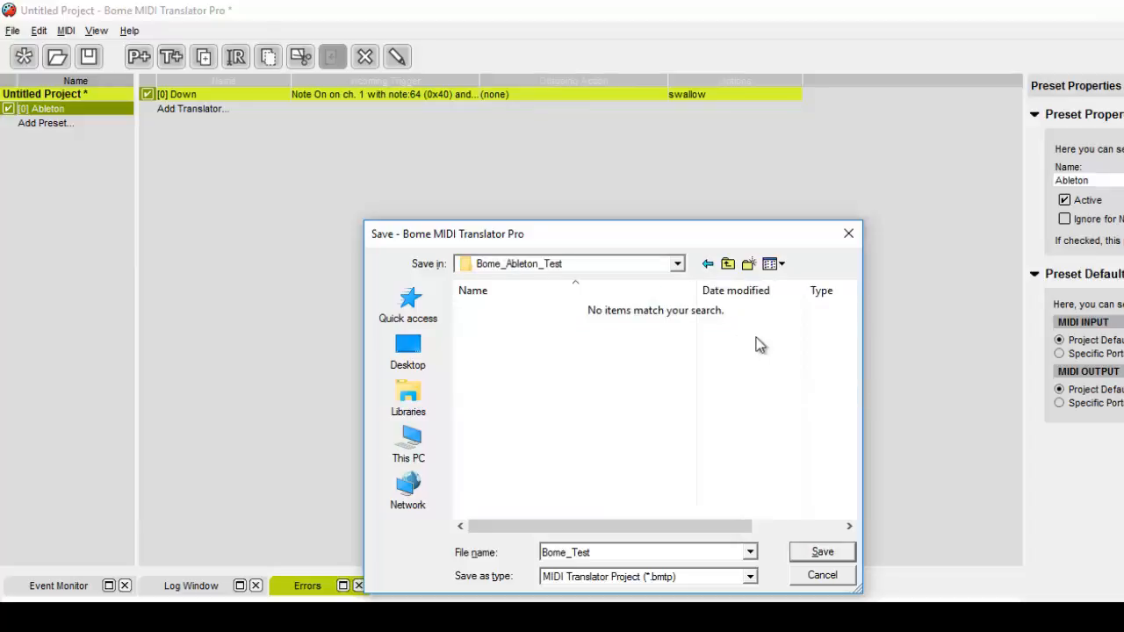
# - Change the file name to Bome_Ableton_Test and save the project in the new folder
pyautogui.doubleClick(603, 551)
pyautogui.click(623, 552)
pyautogui.press('BackSpace')
pyautogui.press('BackSpace')
pyautogui.press('BackSpace')
pyautogui.write('Ableton_Test')
pyautogui.press('Return')
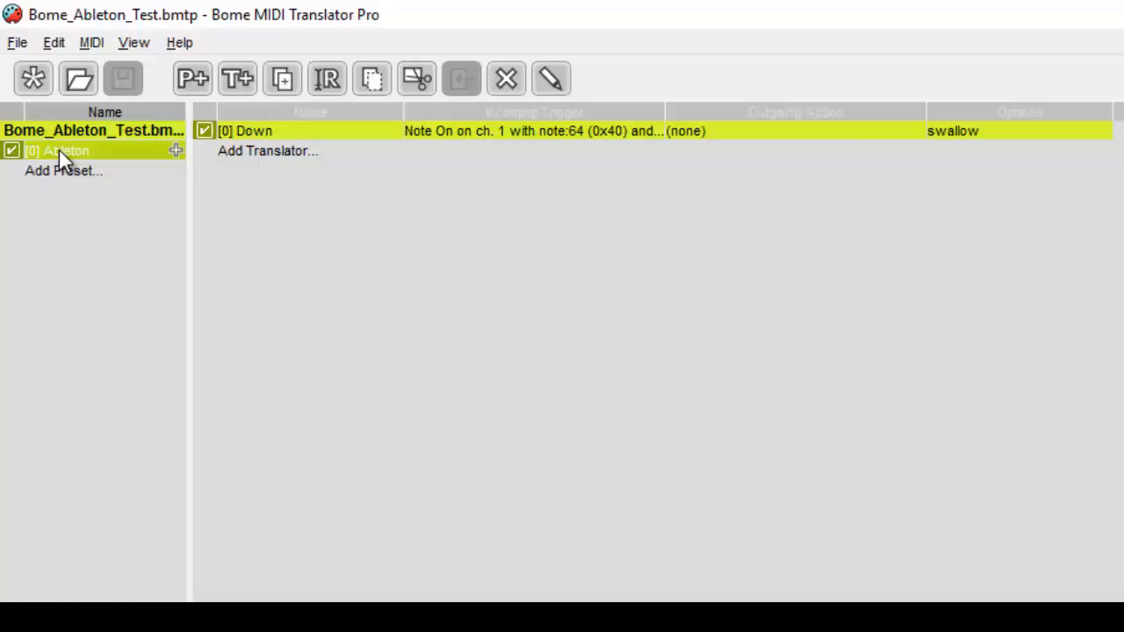
# - Select the Down translator for editing, collapse its general options and expand its incoming trigger settings
pyautogui.click(265, 129)
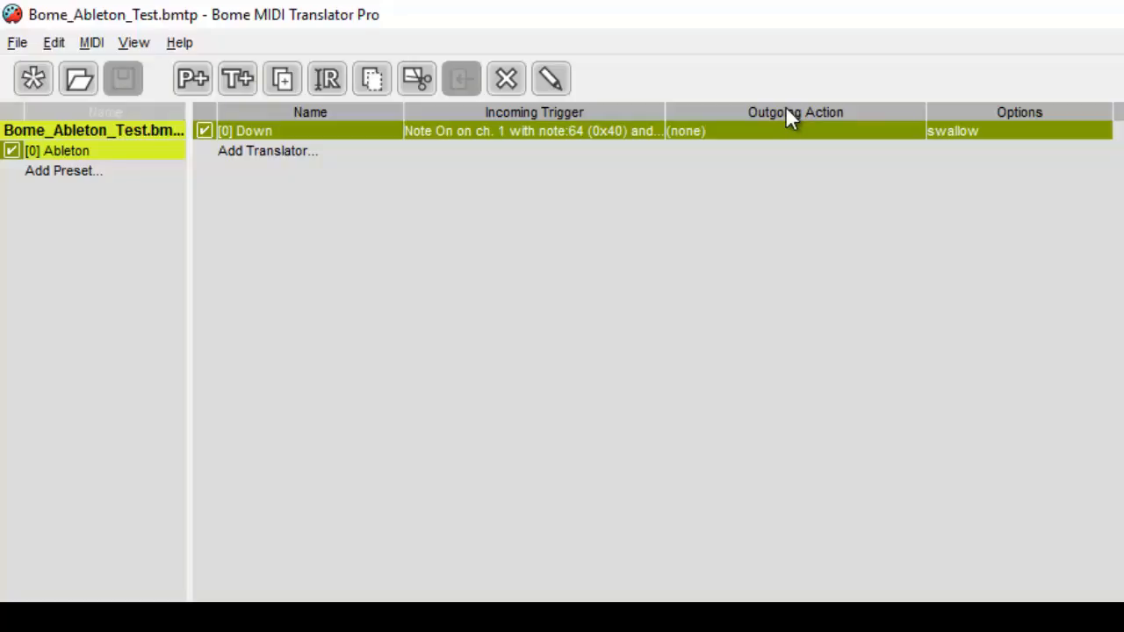
pyautogui.click(263, 128)
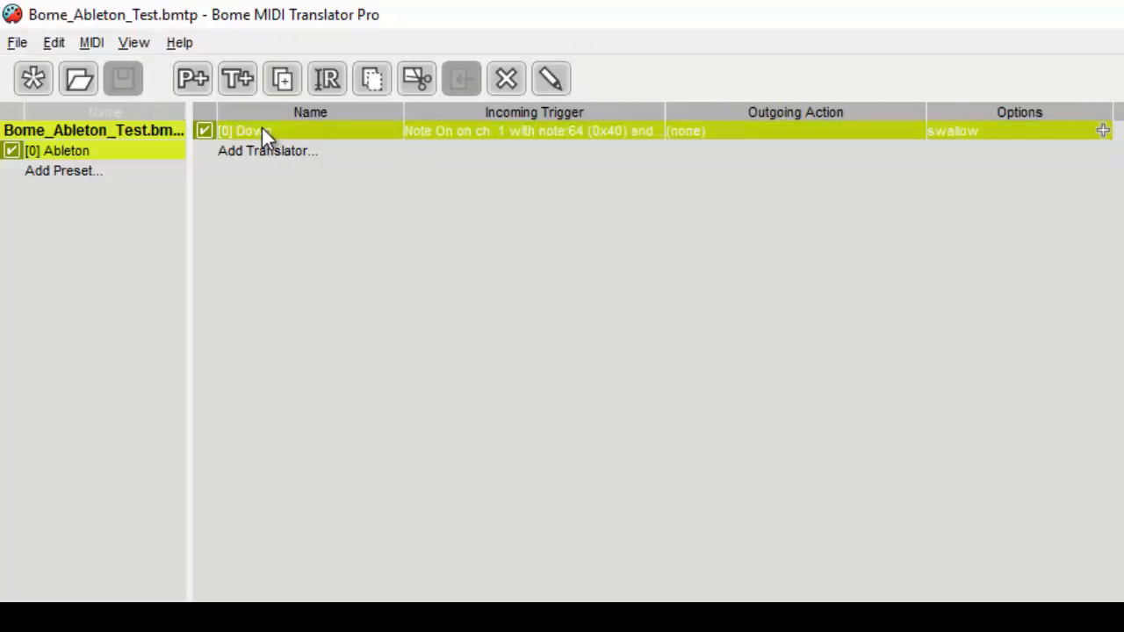
pyautogui.click(262, 129)
pyautogui.click(465, 134)
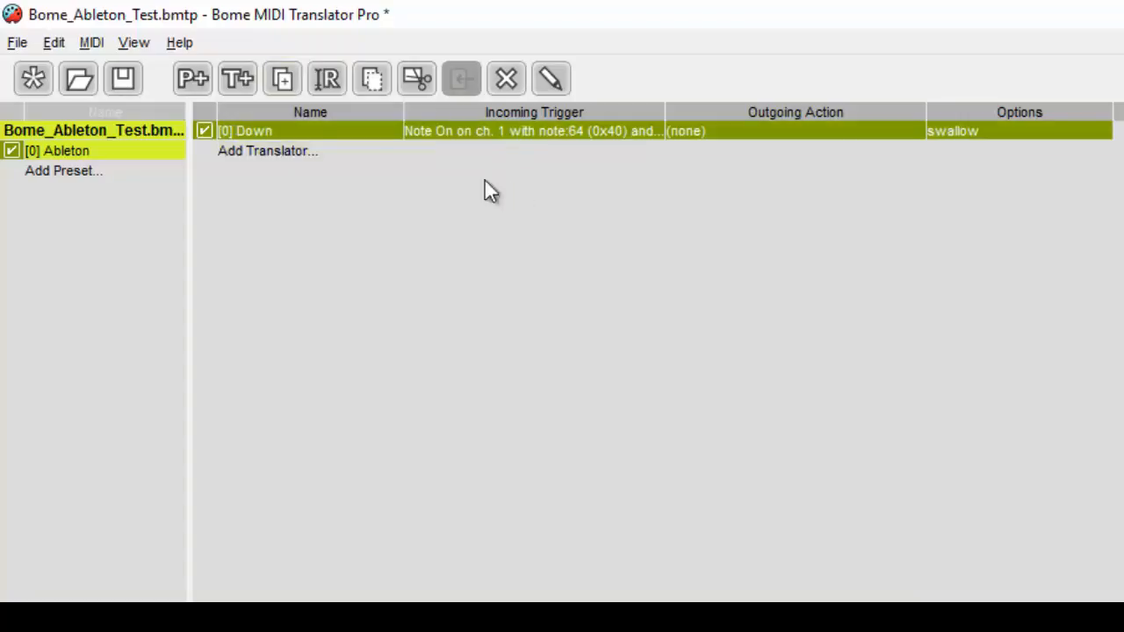
pyautogui.click(243, 137)
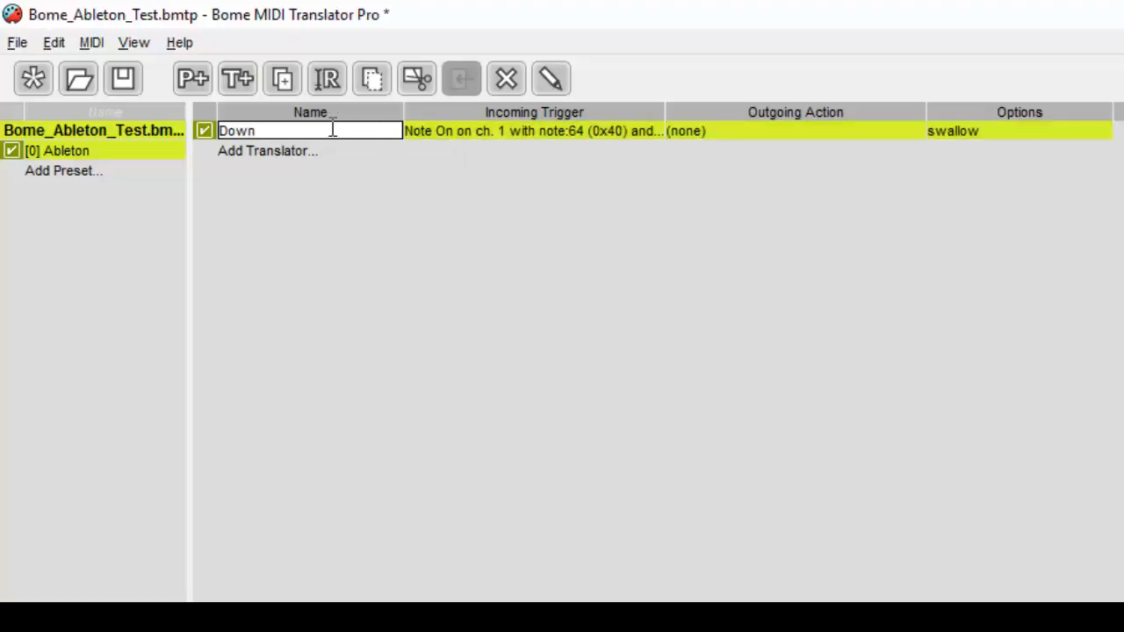
pyautogui.click(458, 137)
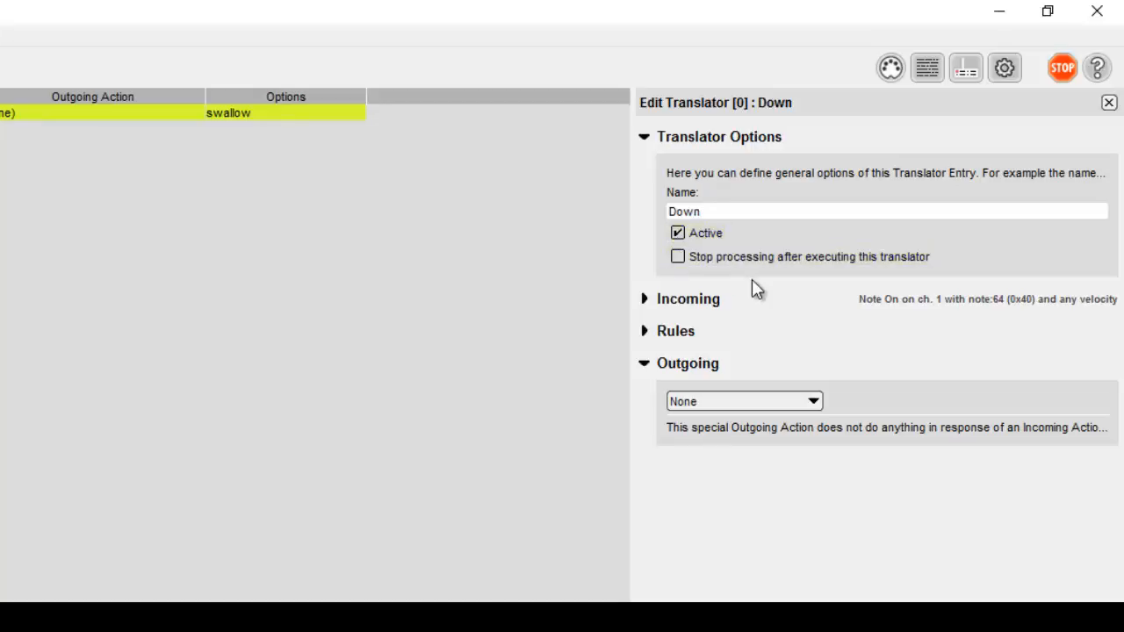
pyautogui.click(647, 140)
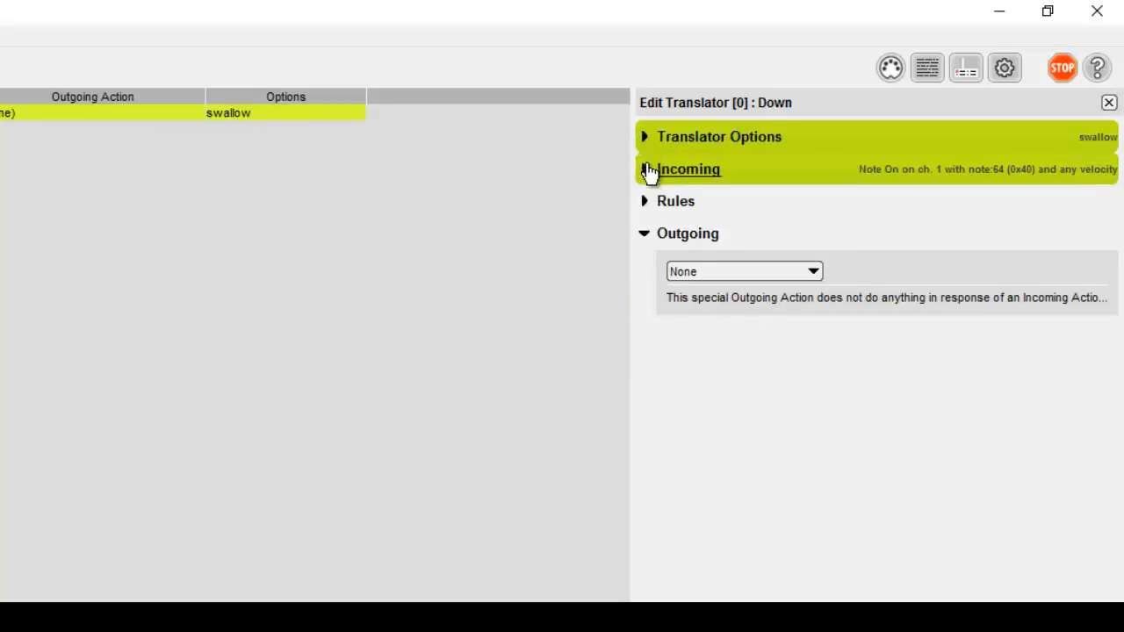
pyautogui.click(646, 172)
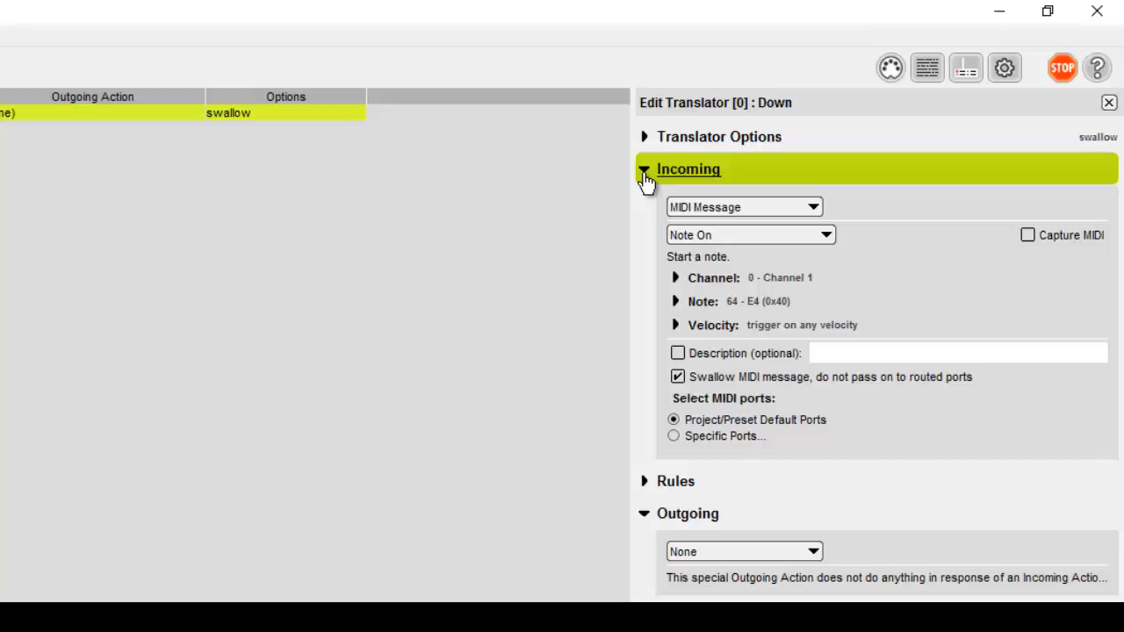
# - Set the Down translator's incoming trigger to a Note On MIDI message on any channel, and expand its note settings
pyautogui.click(813, 208)
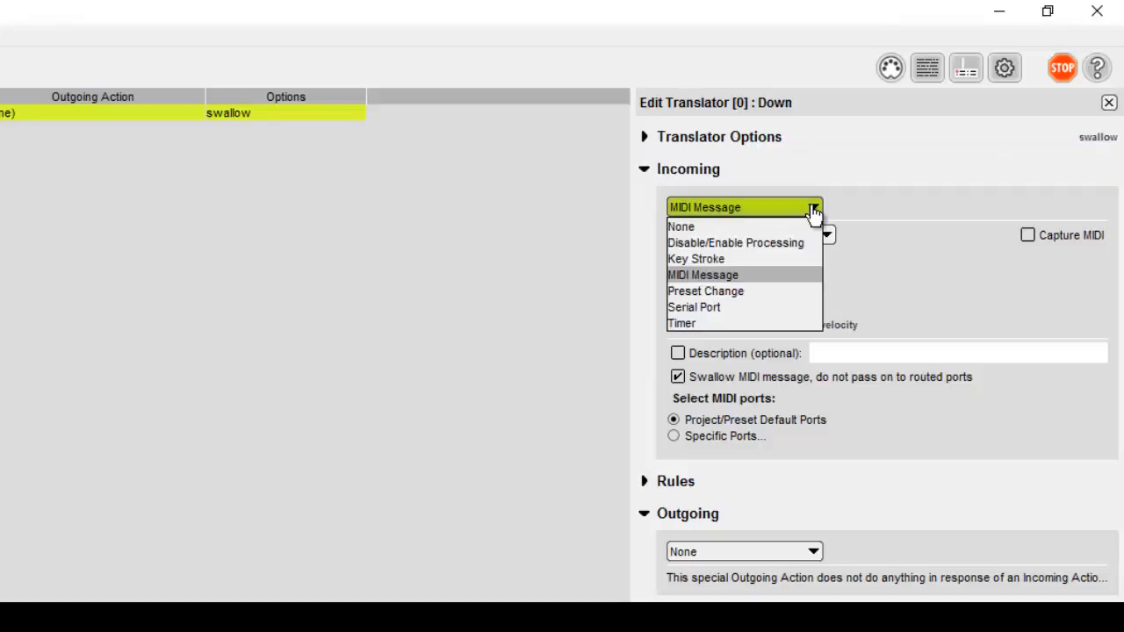
pyautogui.click(722, 275)
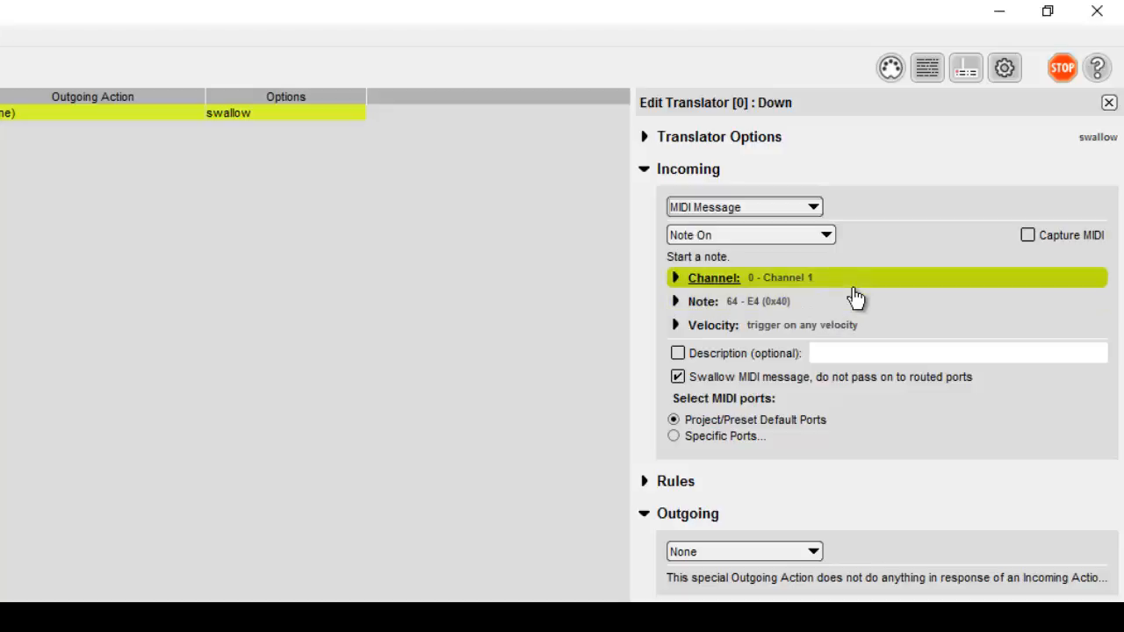
pyautogui.click(826, 235)
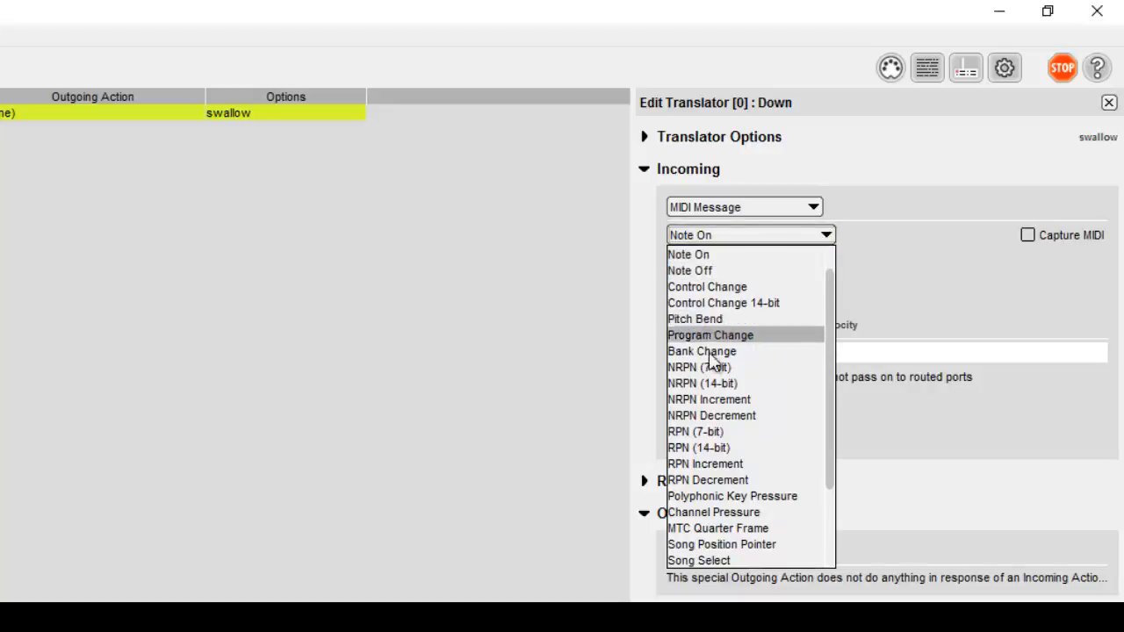
pyautogui.click(684, 254)
pyautogui.click(675, 280)
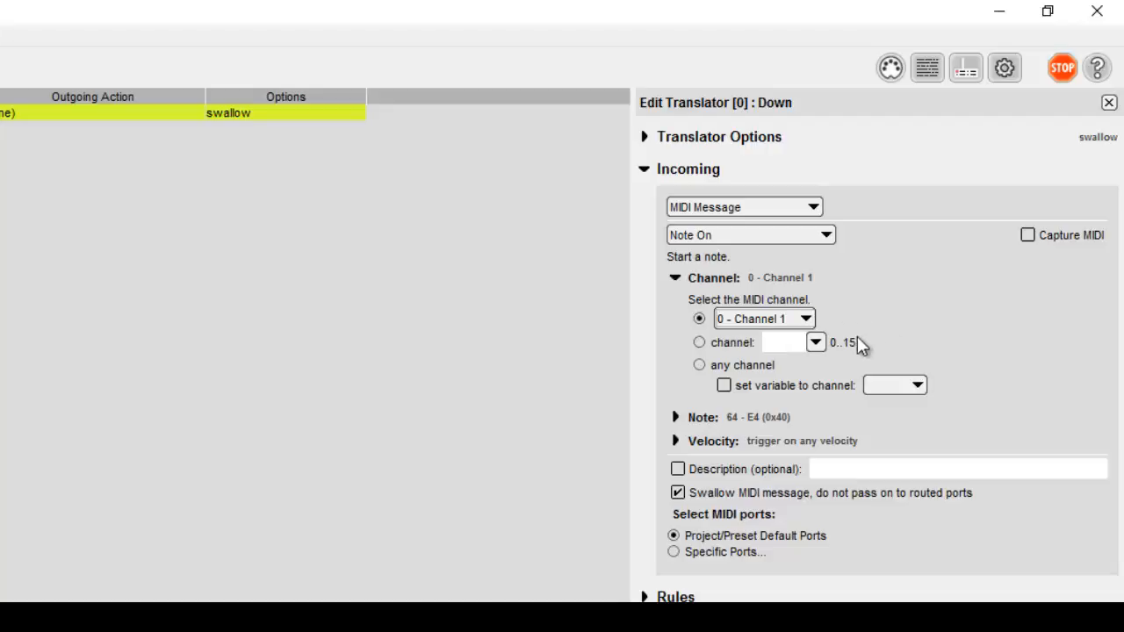
pyautogui.click(699, 364)
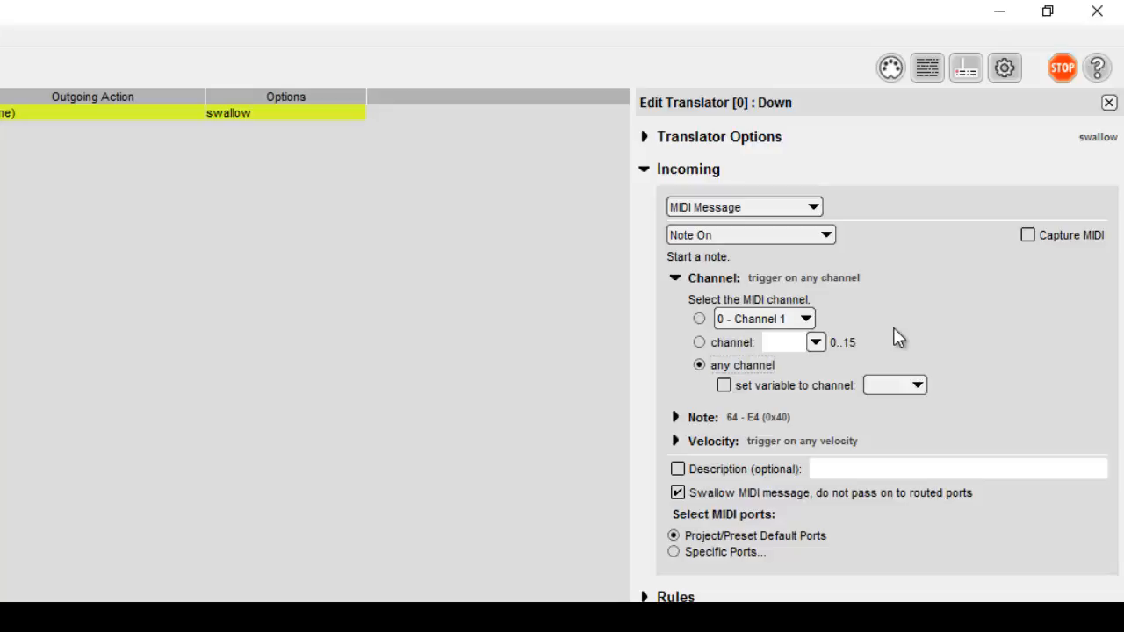
pyautogui.click(674, 281)
pyautogui.click(677, 300)
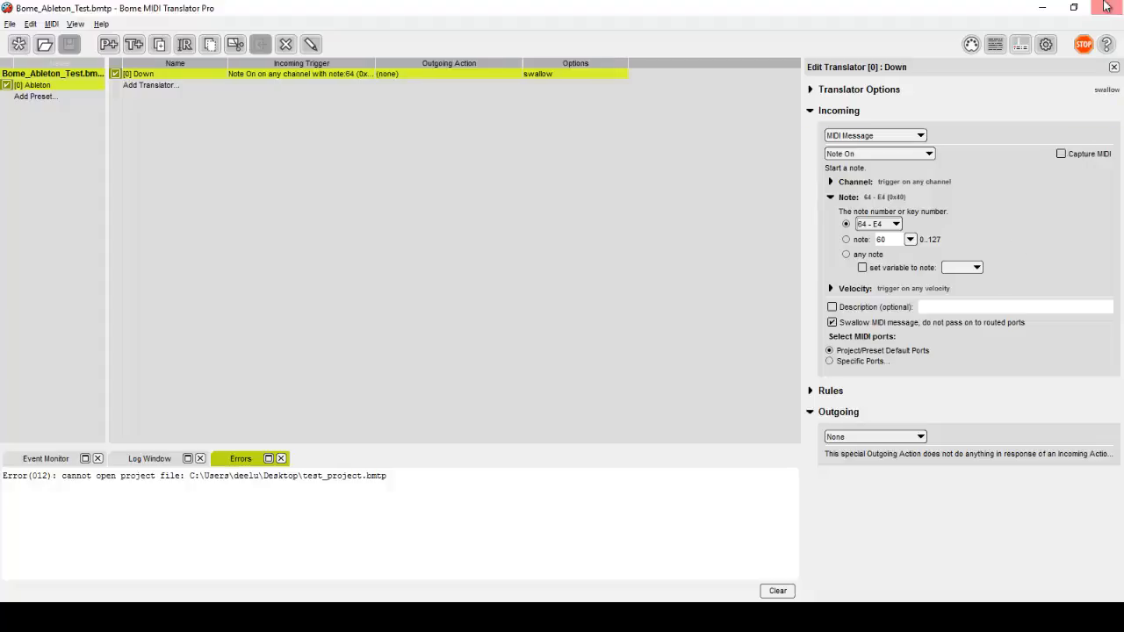
# - Switch to Ableton Live and delete the 2 MIDI, 3 Audio and 4 Audio tracks
pyautogui.click(1050, 8)
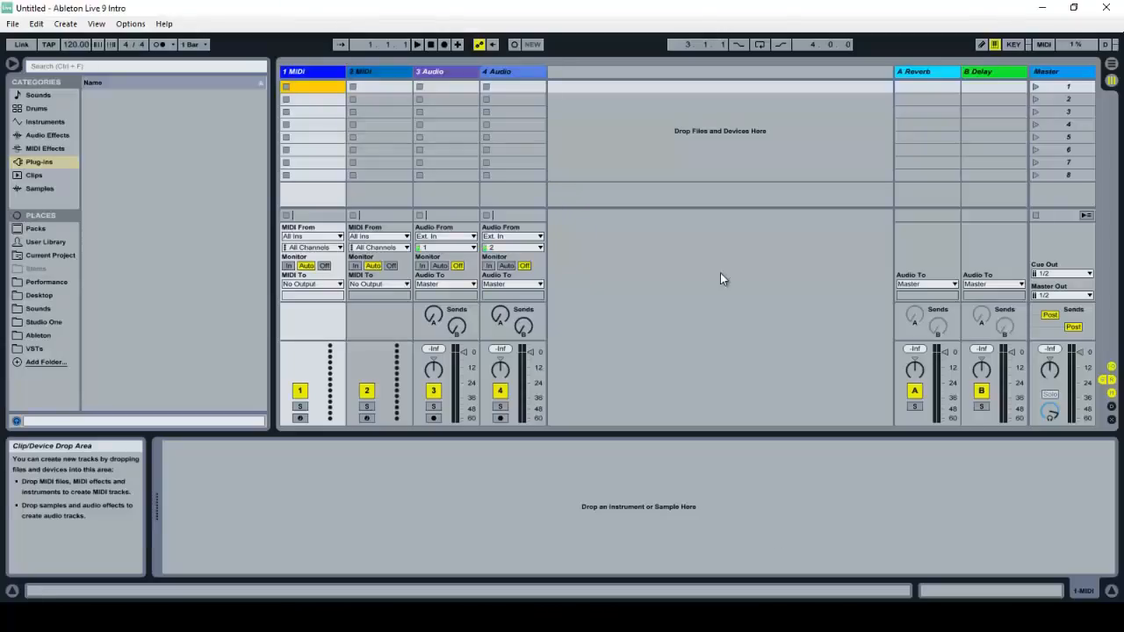
pyautogui.click(353, 71)
pyautogui.press('Delete')
pyautogui.press('Delete')
pyautogui.press('Delete')
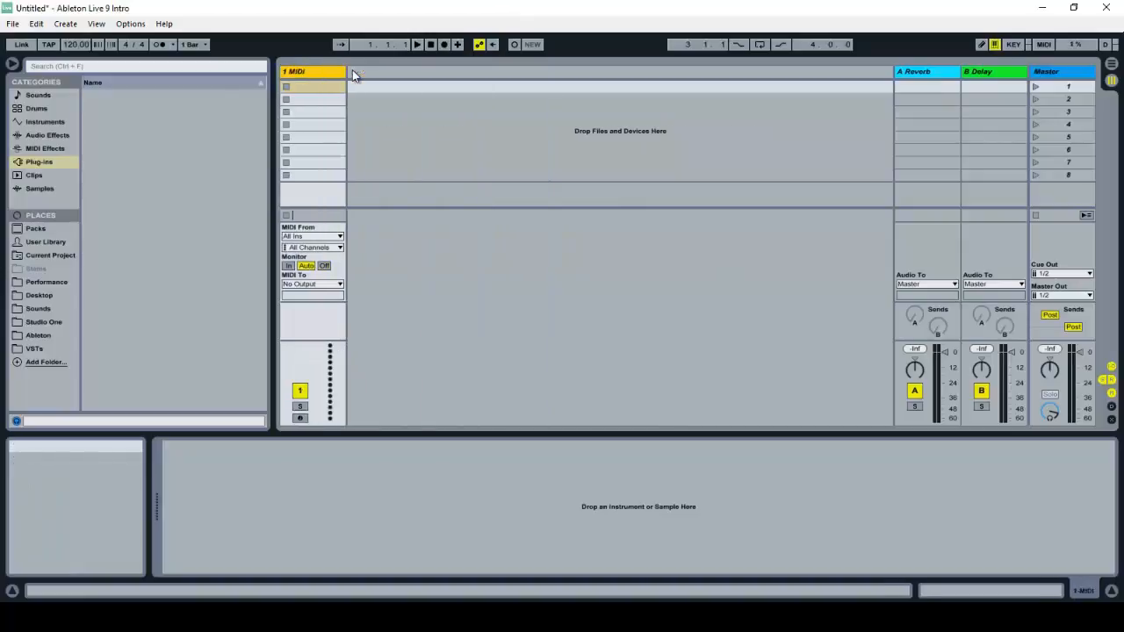
# - Delete the A Reverb and B Delay return tracks and widen the Master track column
pyautogui.click(914, 77)
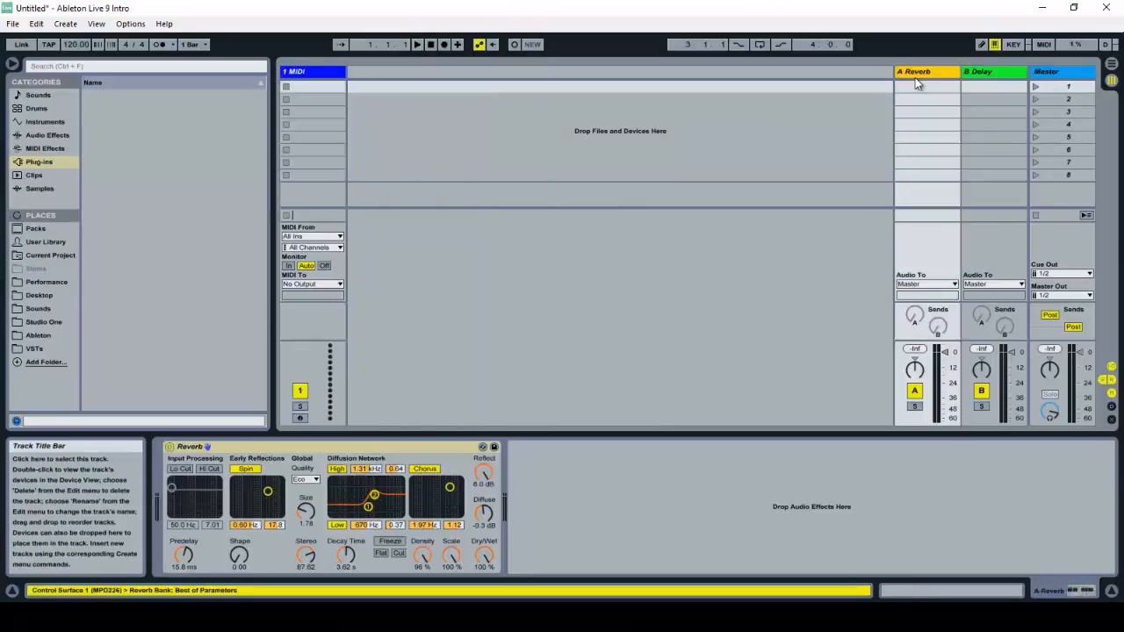
pyautogui.press('Delete')
pyautogui.press('Delete')
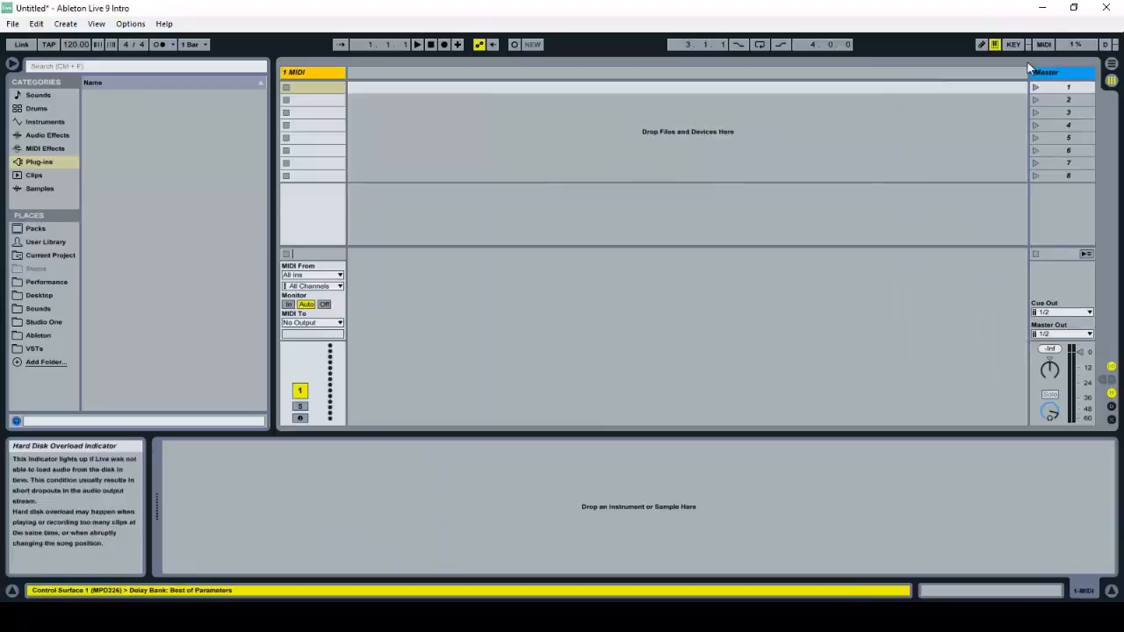
pyautogui.moveTo(1028, 72); pyautogui.dragTo(908, 92)
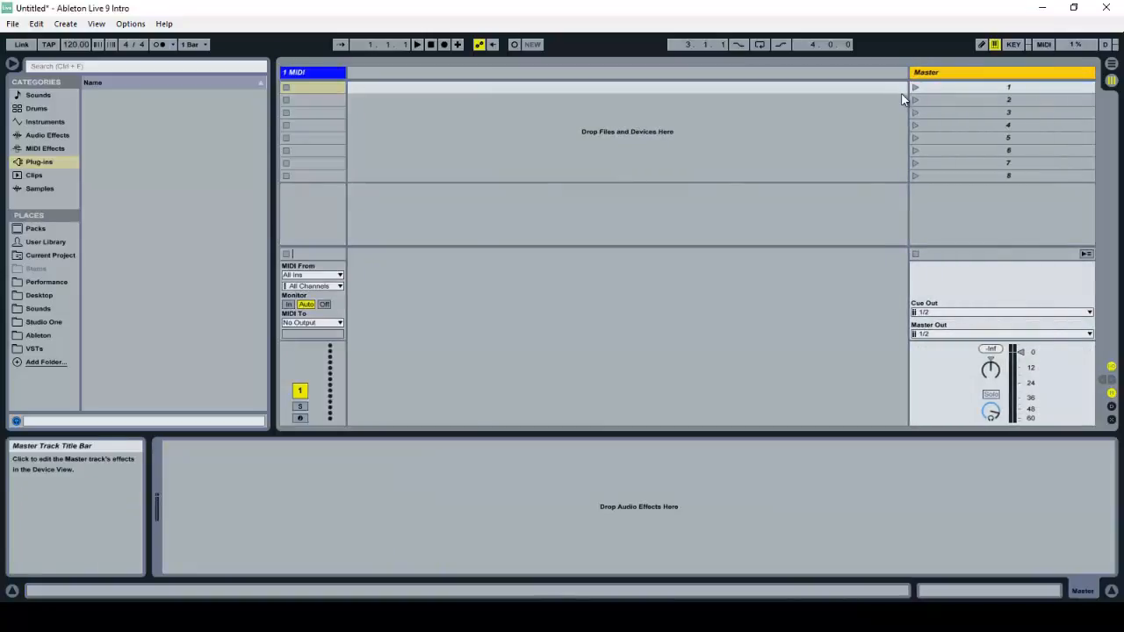
# - Save the Live Set as Bome_Ableton_Test in the Desktop folder Bome_Ableton_Test
pyautogui.hotkey('ctrl', 's')
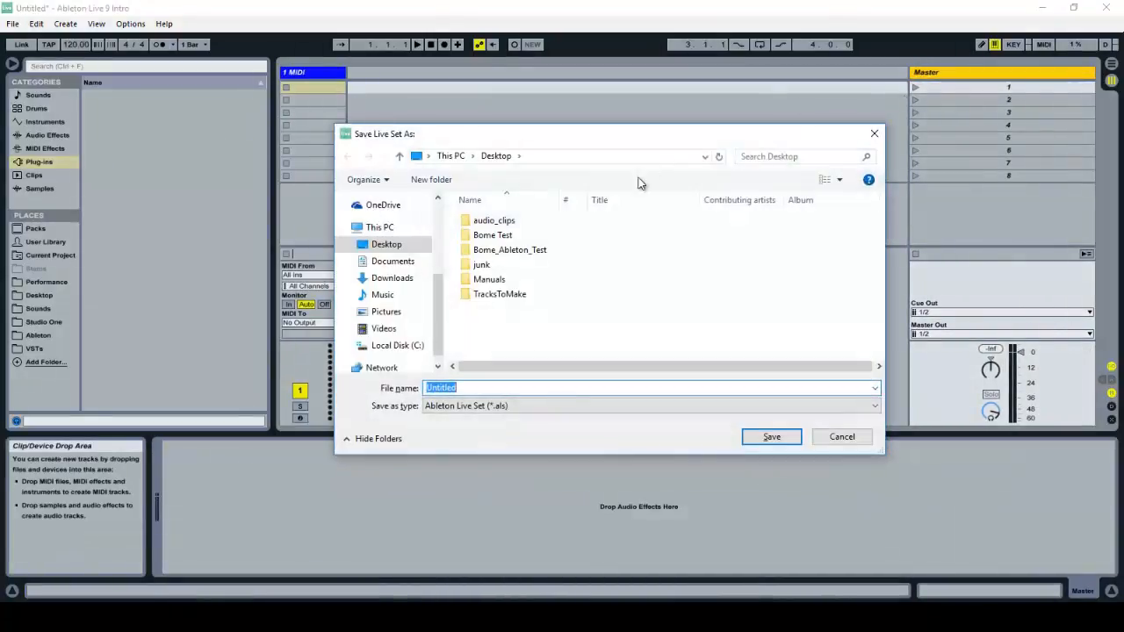
pyautogui.click(490, 253)
pyautogui.doubleClick(490, 253)
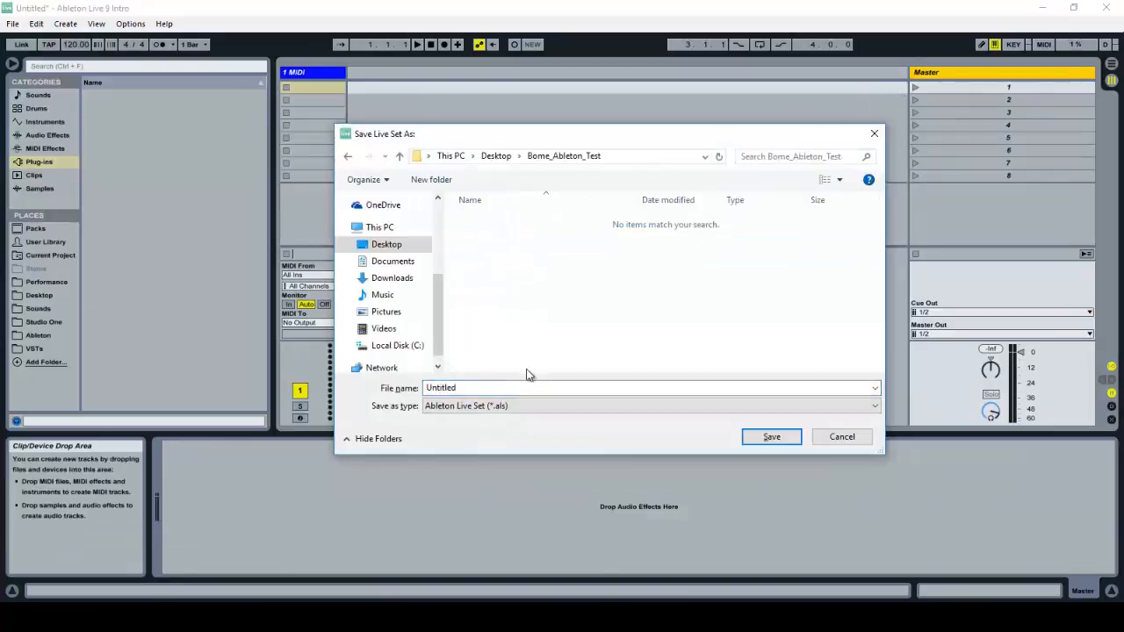
pyautogui.doubleClick(504, 391)
pyautogui.write('Bom')
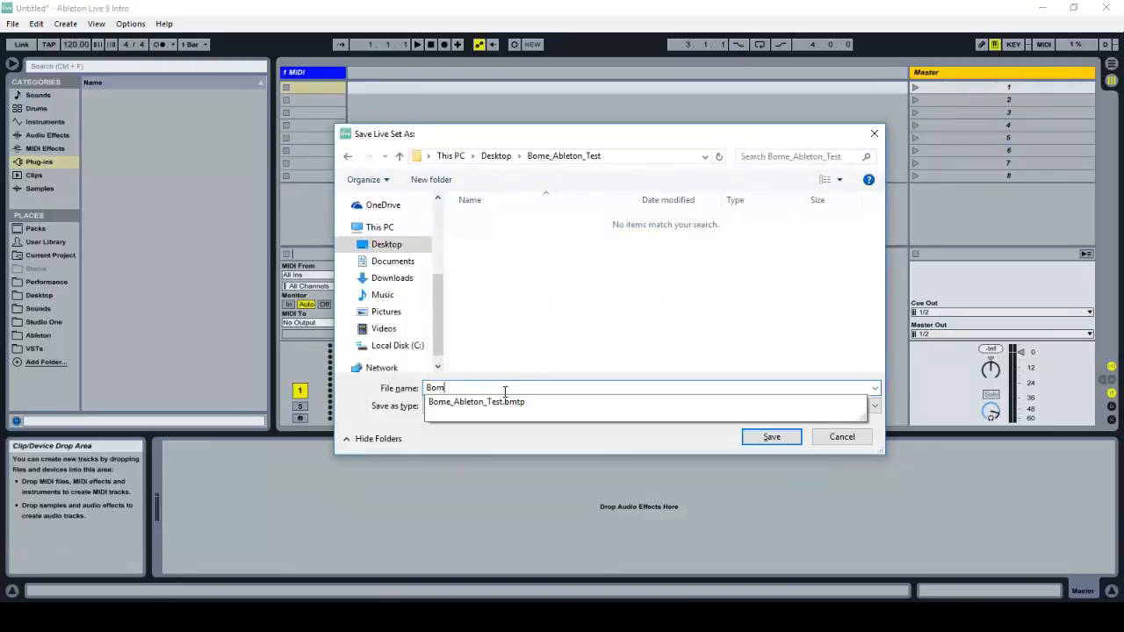
pyautogui.write('e_Ableton_Test')
pyautogui.press('Return')
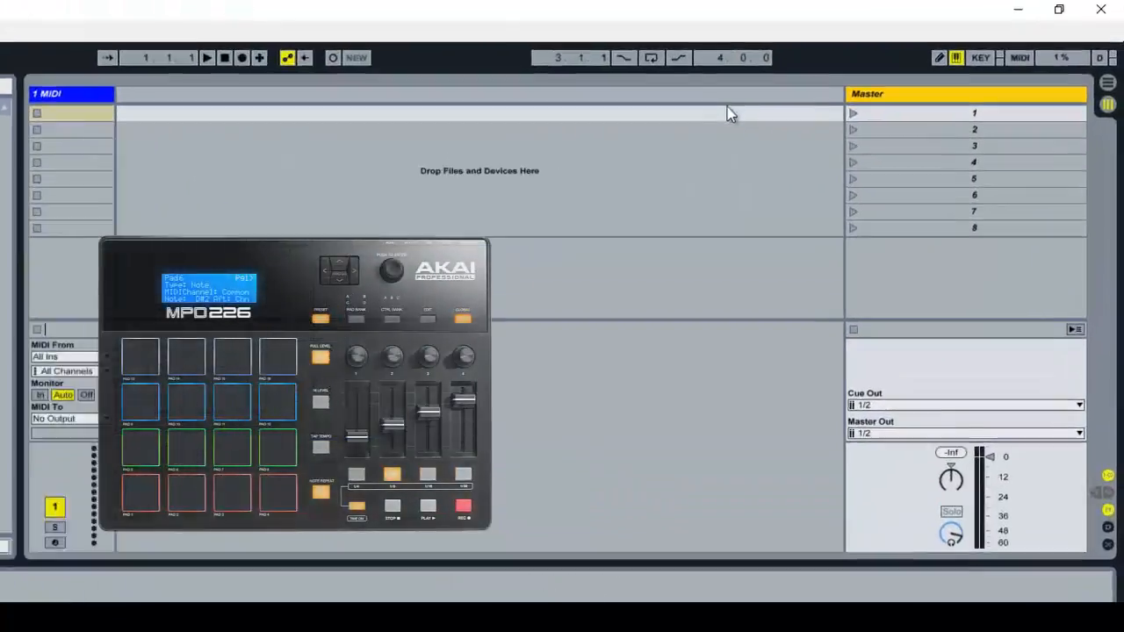
# - Map the launch of scene 1 to controller note 2/A4 in MIDI Map mode, and leave the mode
pyautogui.hotkey('ctrl', 'm')
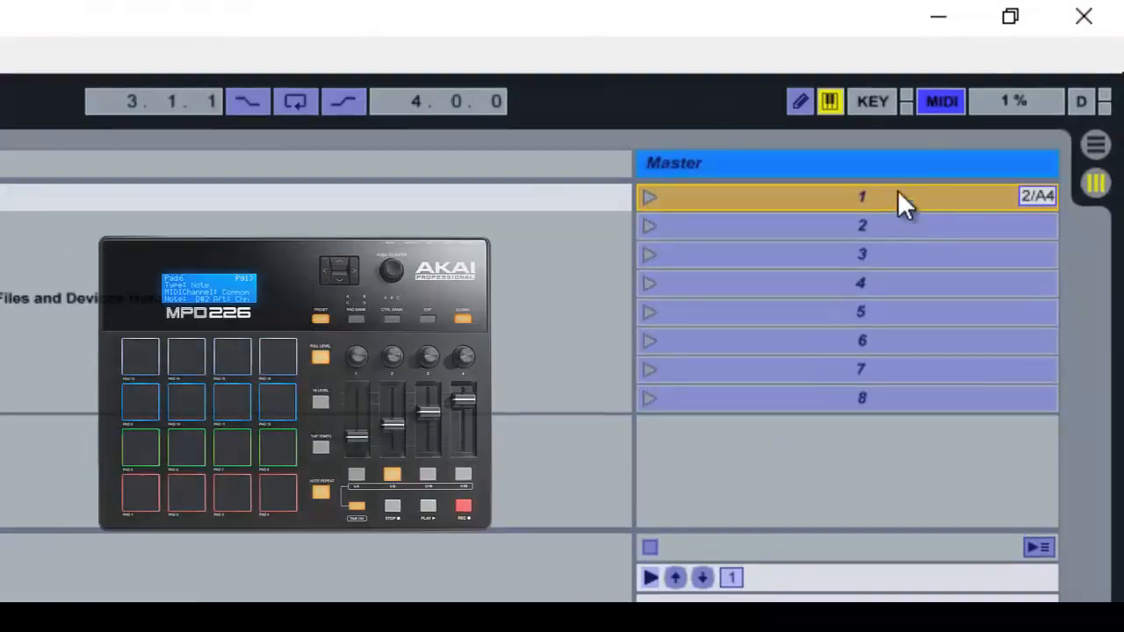
pyautogui.click(942, 100)
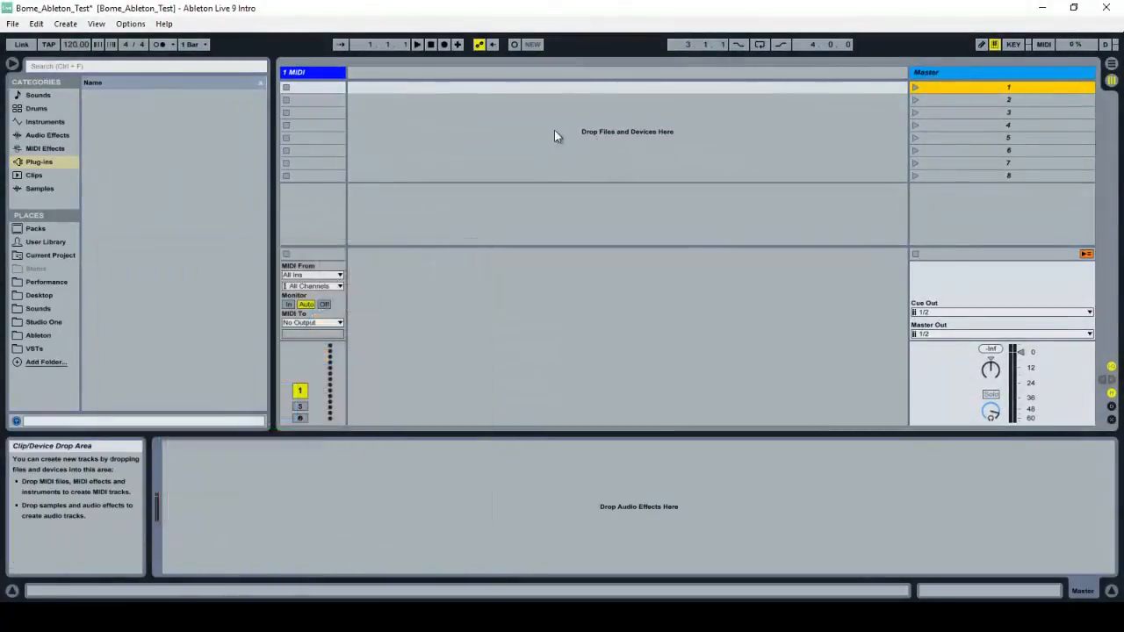
# - Delete the test clip from the first slot and replace the original MIDI track with a newly inserted MIDI track
pyautogui.click(307, 87)
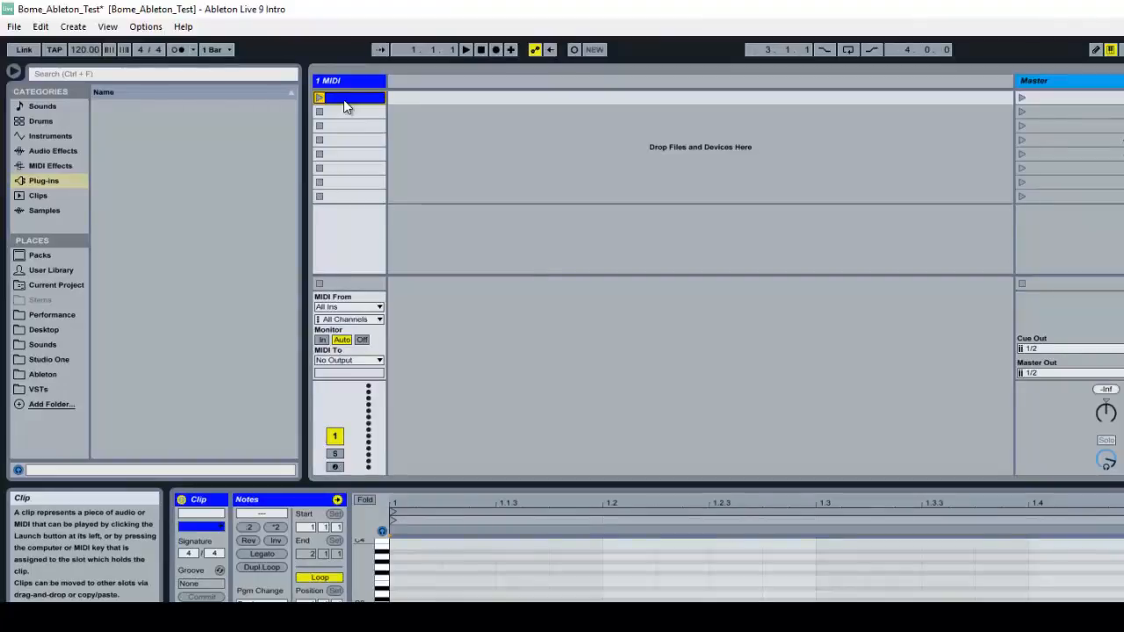
pyautogui.press('Delete')
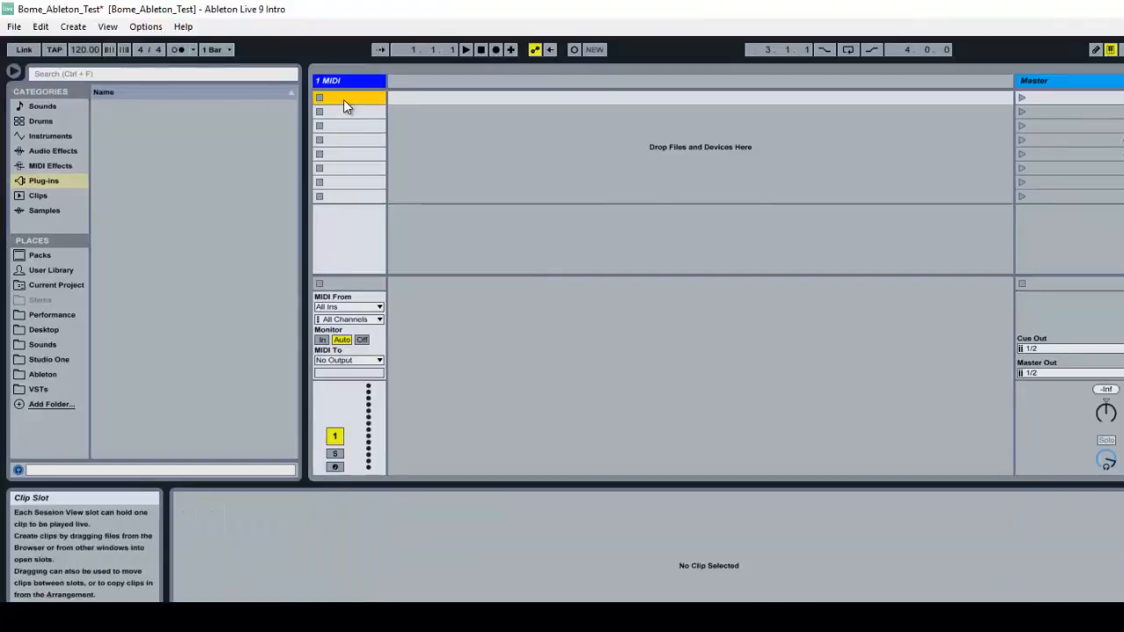
pyautogui.click(351, 81)
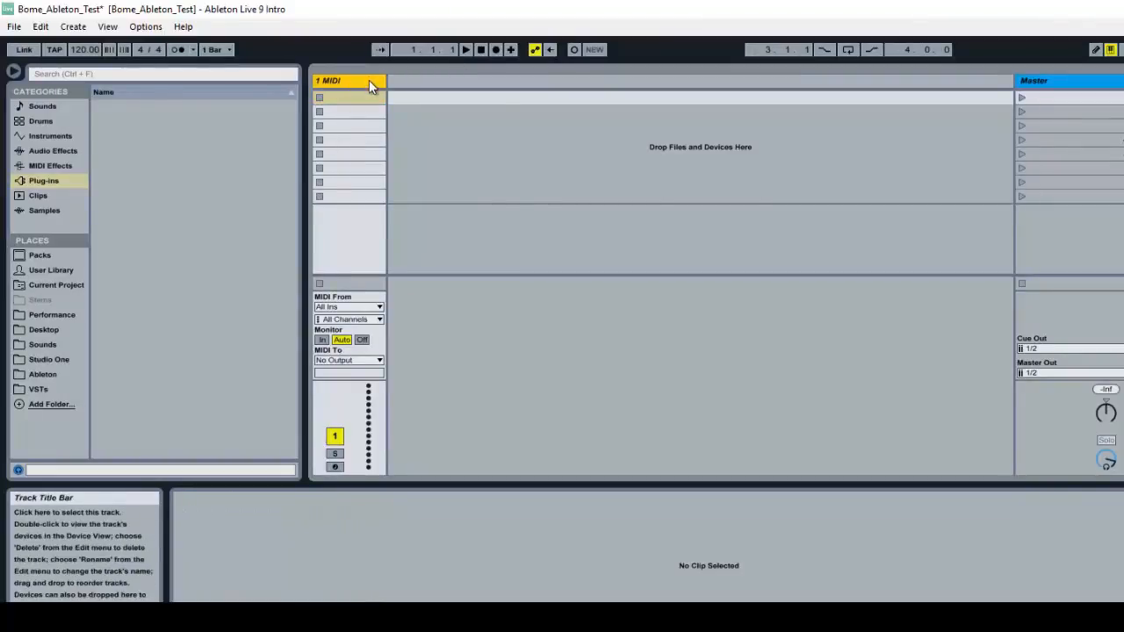
pyautogui.rightClick(432, 136)
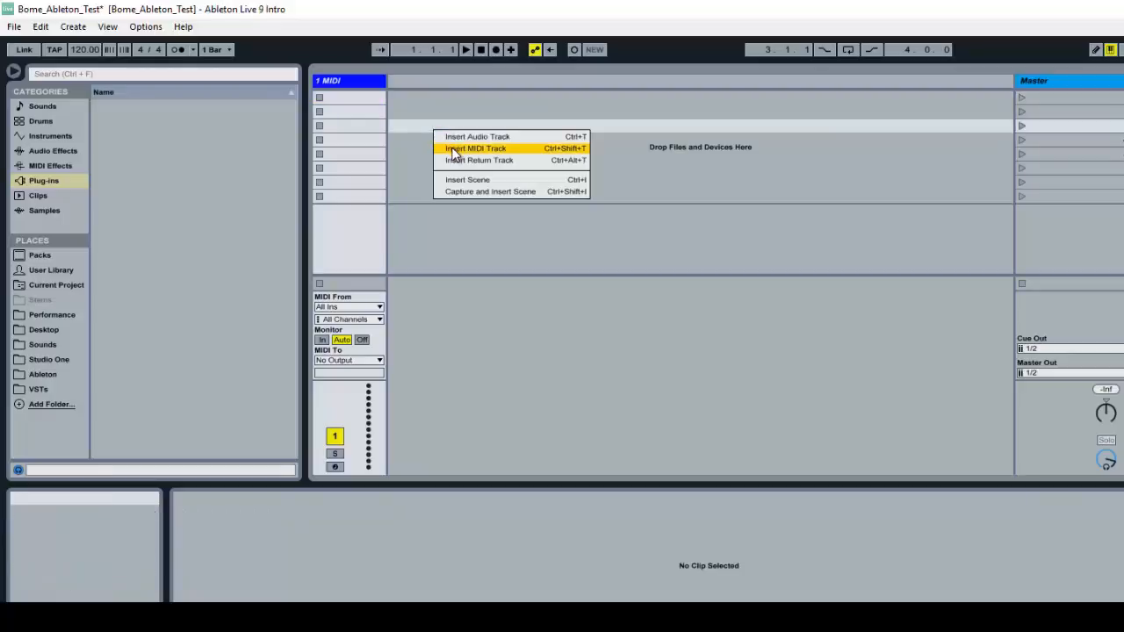
pyautogui.click(474, 148)
pyautogui.click(364, 82)
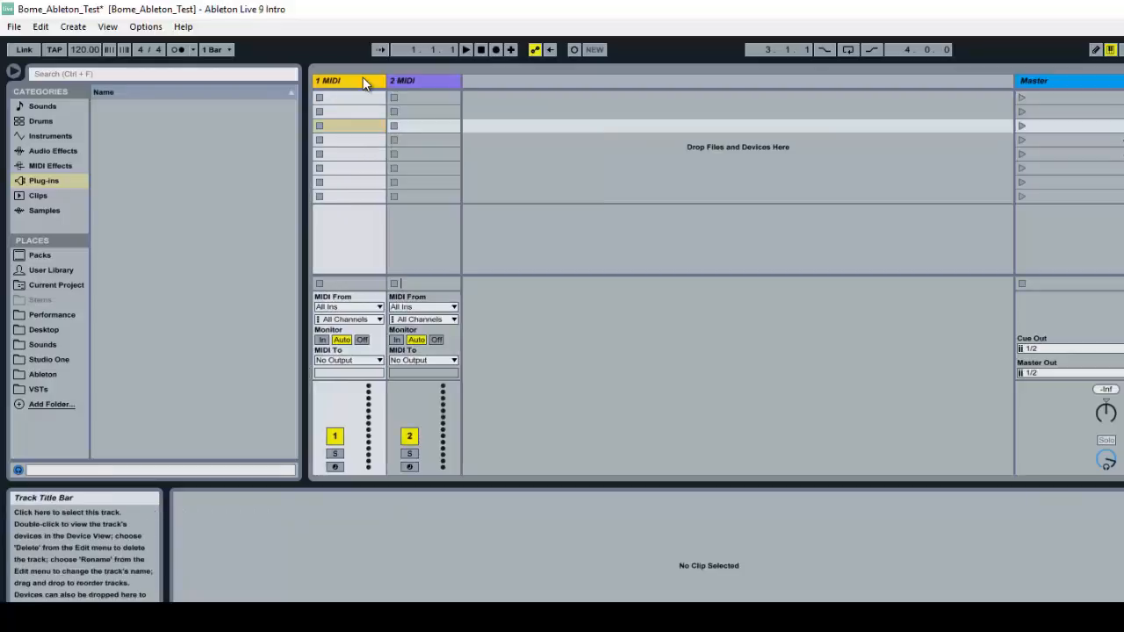
pyautogui.hotkey('ctrl', 'z')
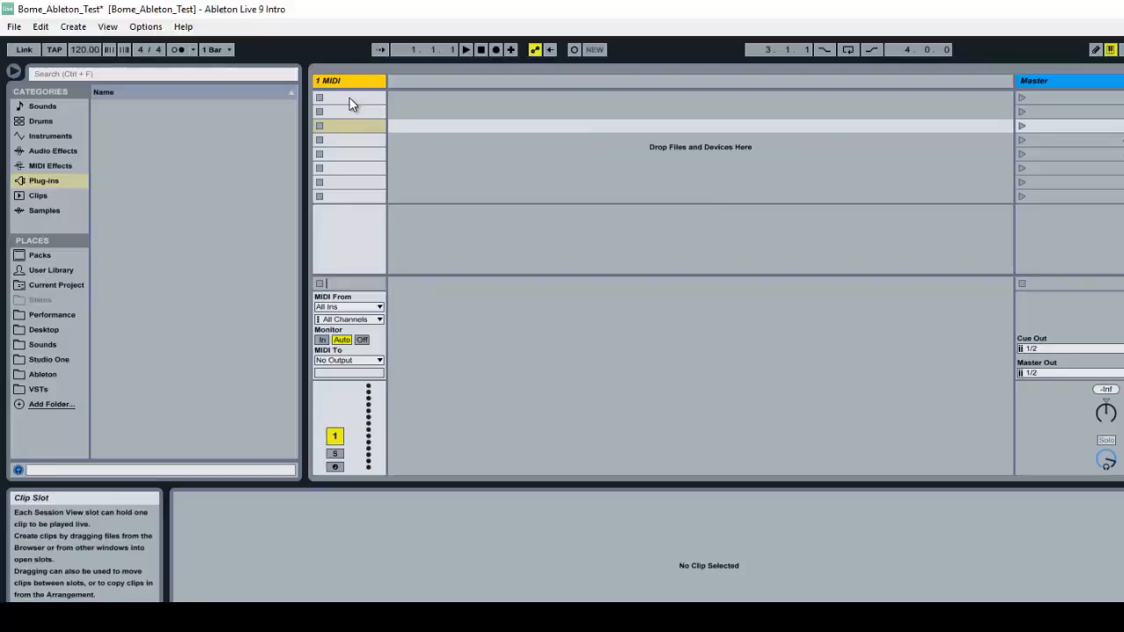
# - Create a MIDI clip in the track's first slot and draw two C2 notes, at the clip start and at 1.1.3
pyautogui.doubleClick(350, 99)
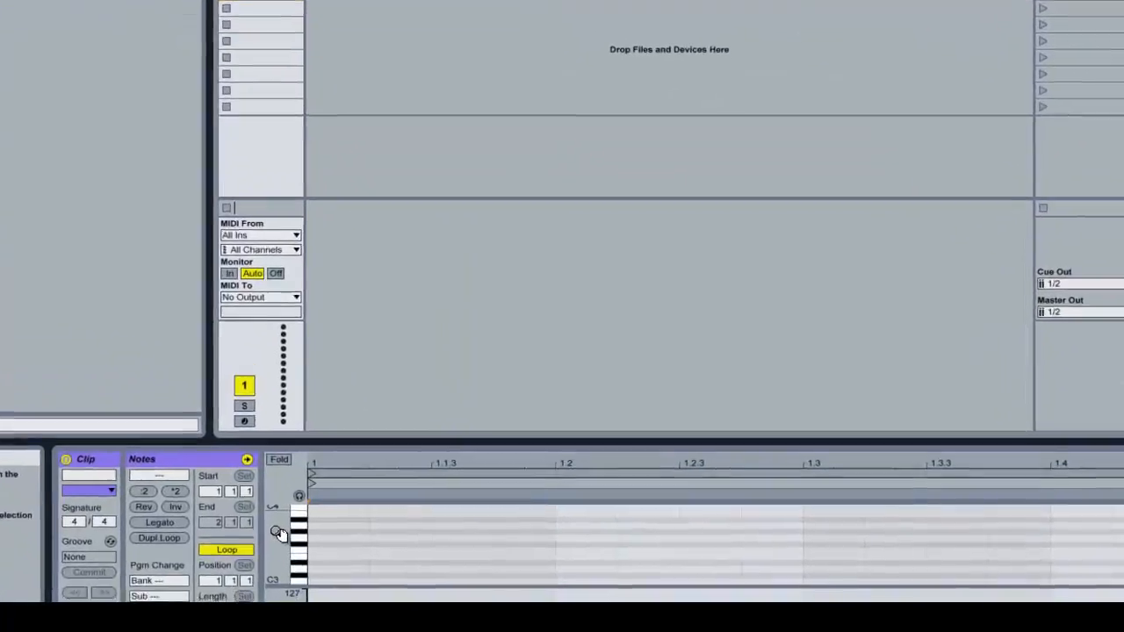
pyautogui.scroll(3, 340, 553)
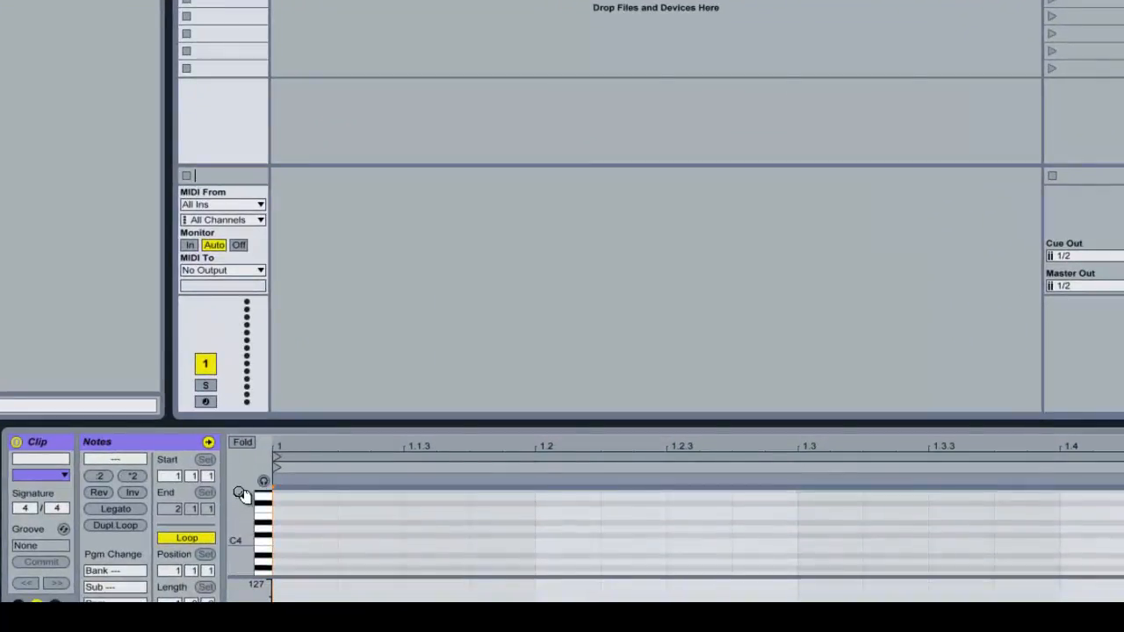
pyautogui.scroll(4, 242, 509)
pyautogui.scroll(-6, 242, 497)
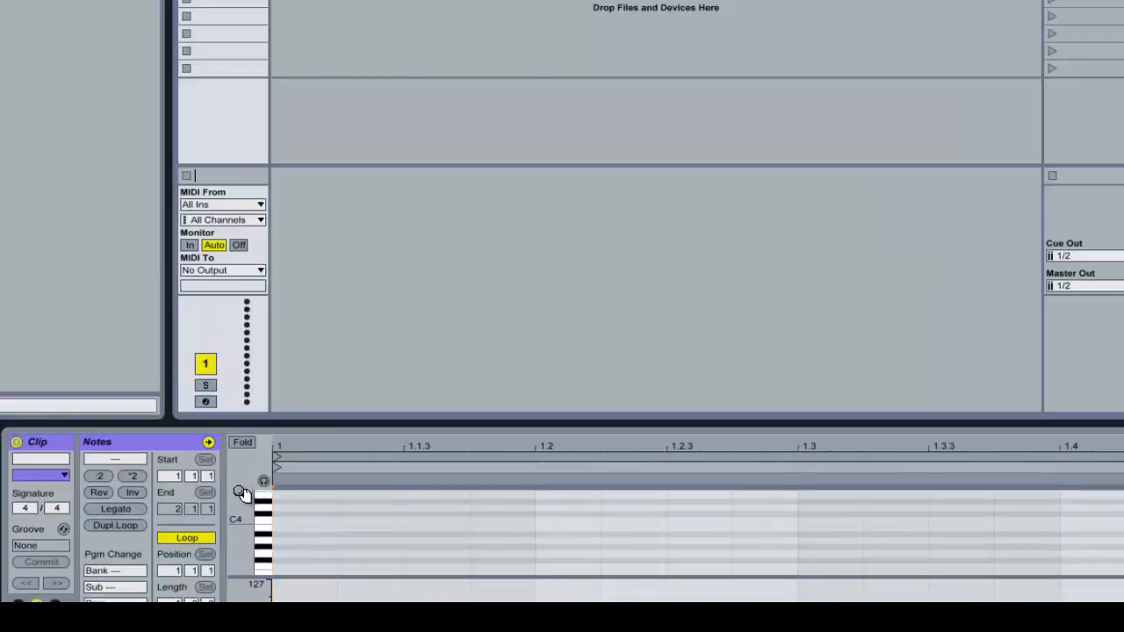
pyautogui.scroll(-3, 243, 544)
pyautogui.scroll(-1, 241, 544)
pyautogui.moveTo(334, 448); pyautogui.dragTo(326, 454)
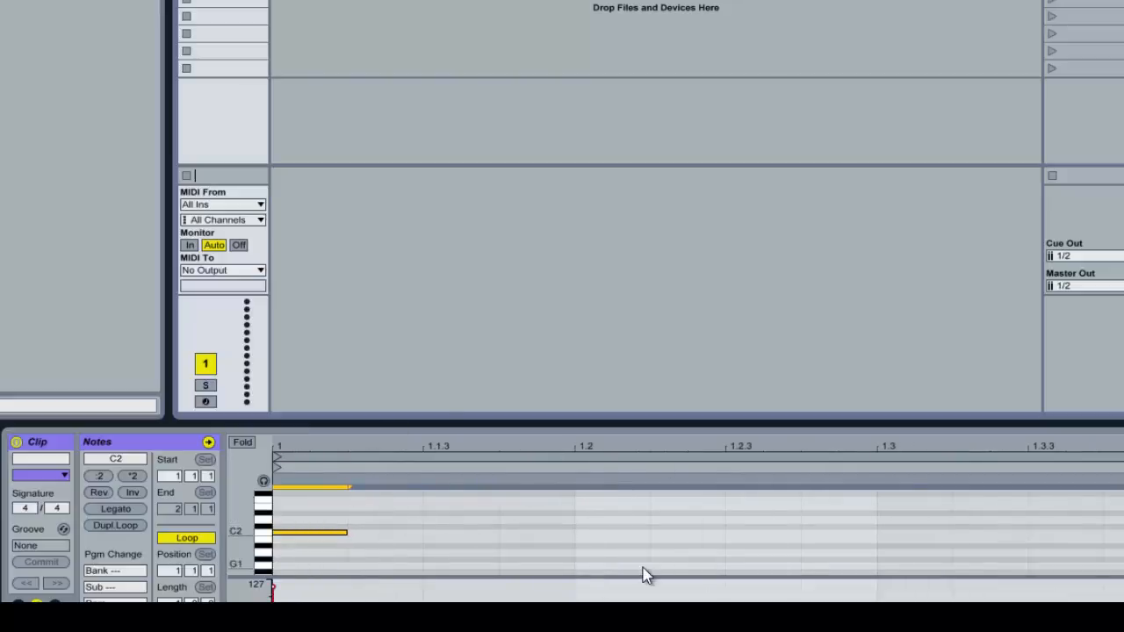
pyautogui.doubleClick(444, 537)
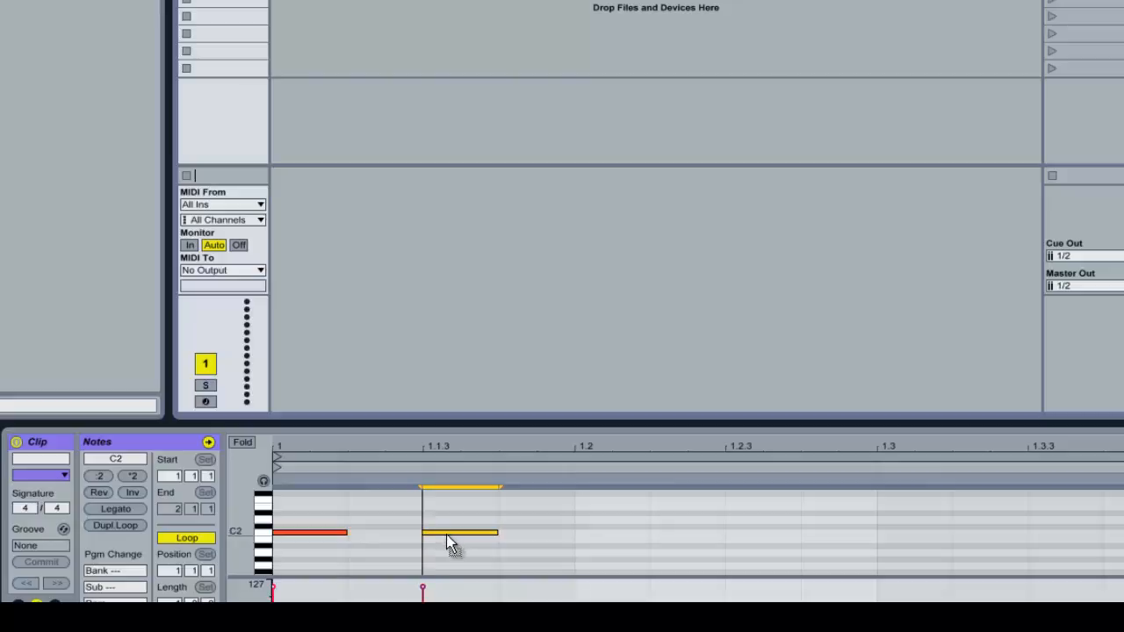
# - Draw two more C2 notes in the clip at 1.2 and 1.2.3, and a C#2 note at 1.3
pyautogui.click(451, 543)
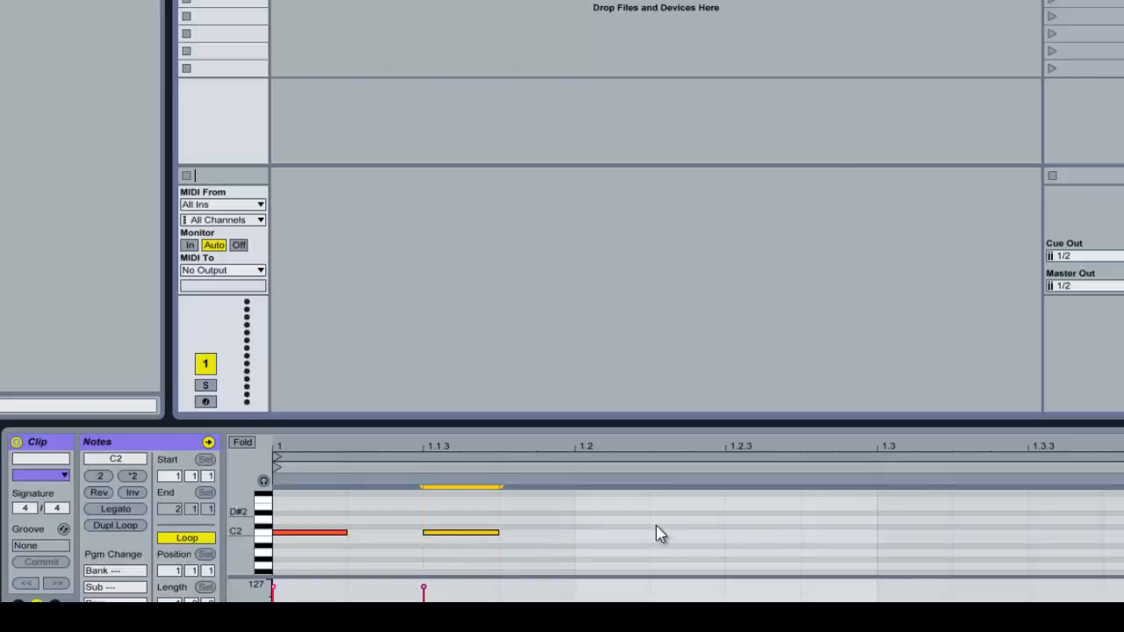
pyautogui.doubleClick(604, 528)
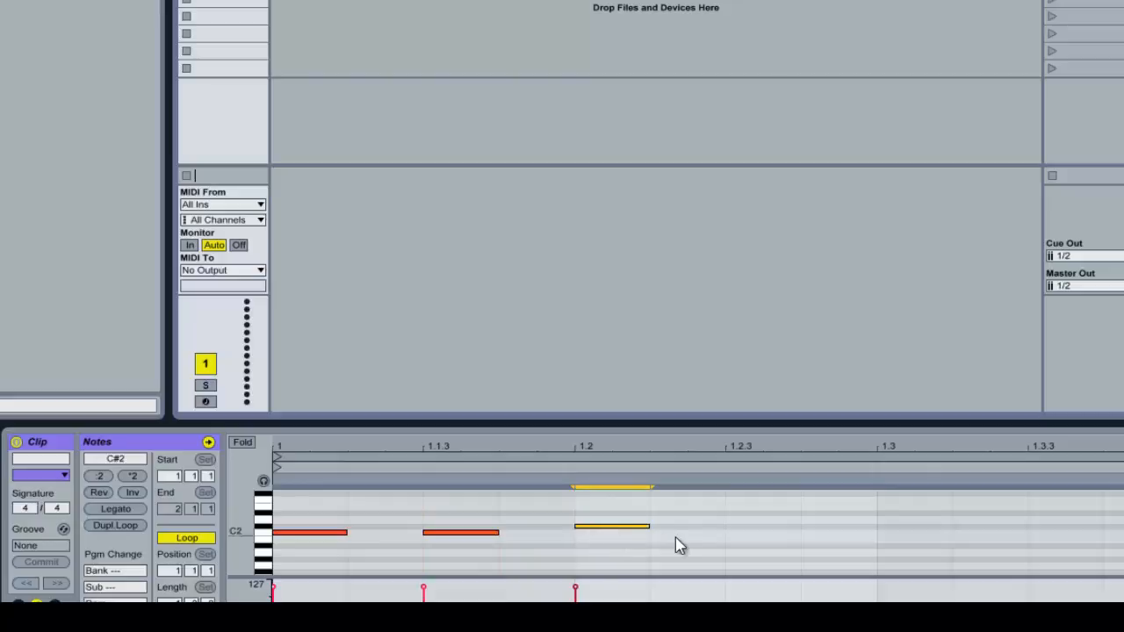
pyautogui.moveTo(612, 528); pyautogui.dragTo(613, 536)
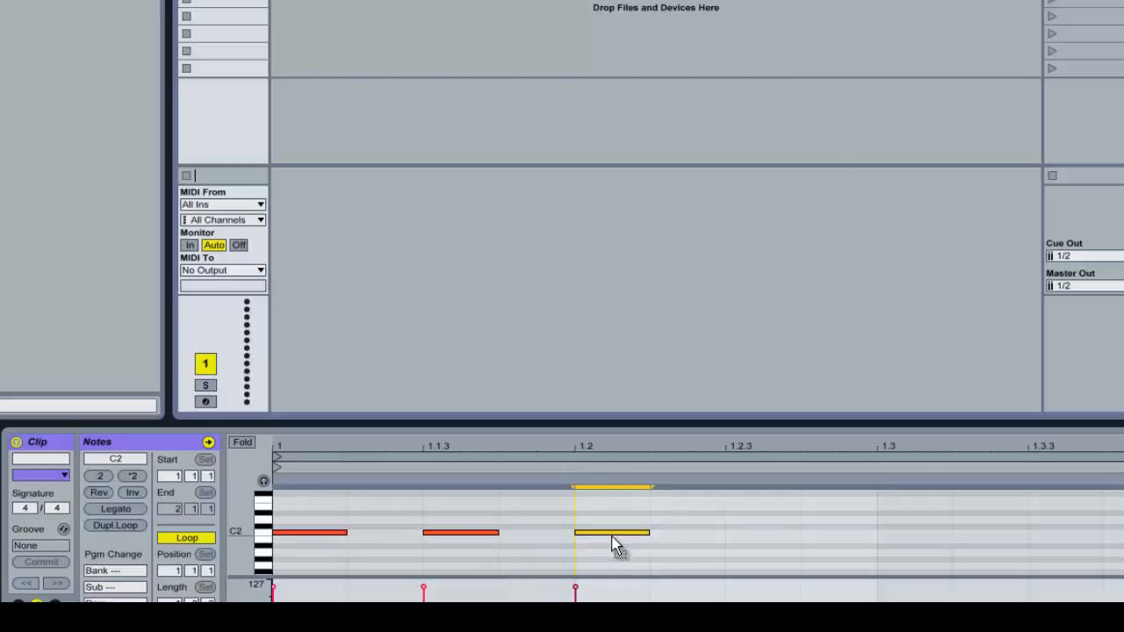
pyautogui.doubleClick(746, 537)
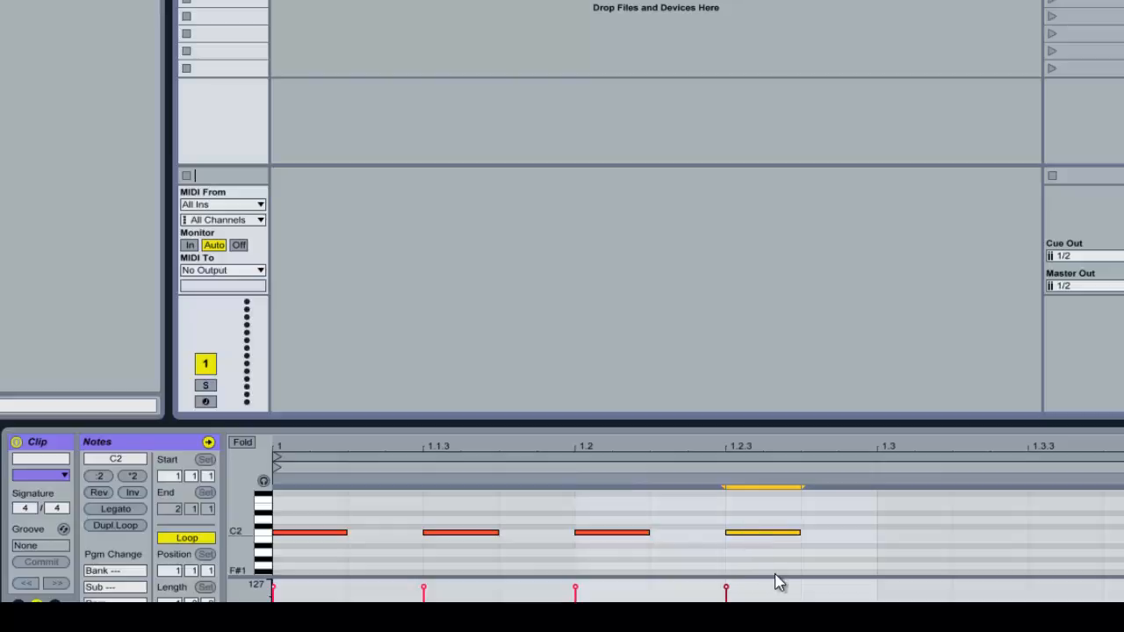
pyautogui.click(882, 536)
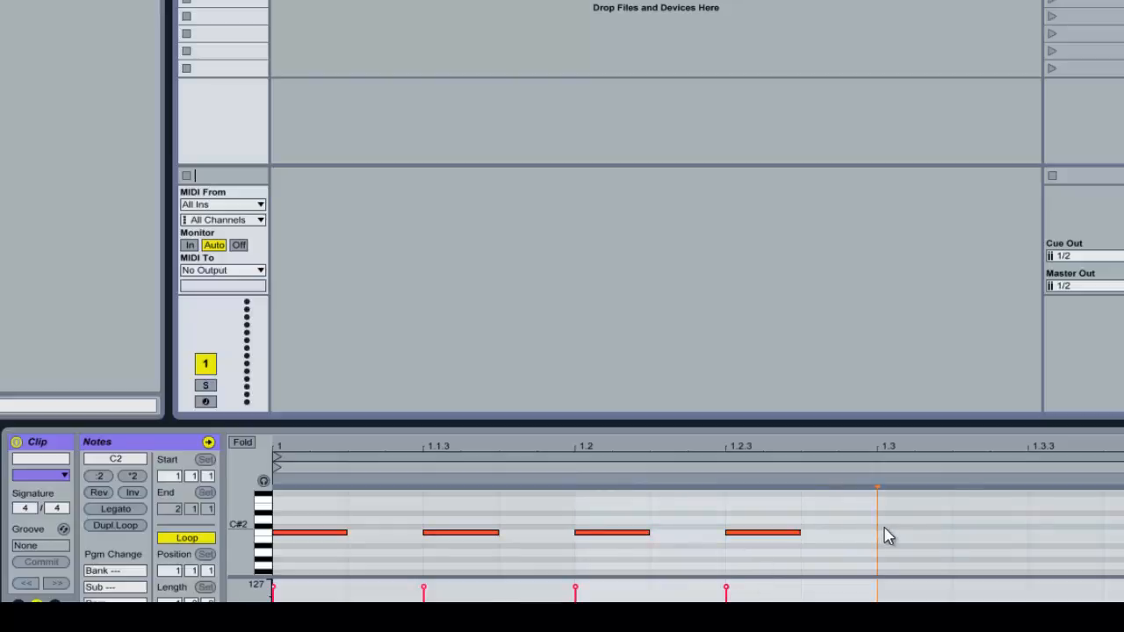
pyautogui.doubleClick(884, 533)
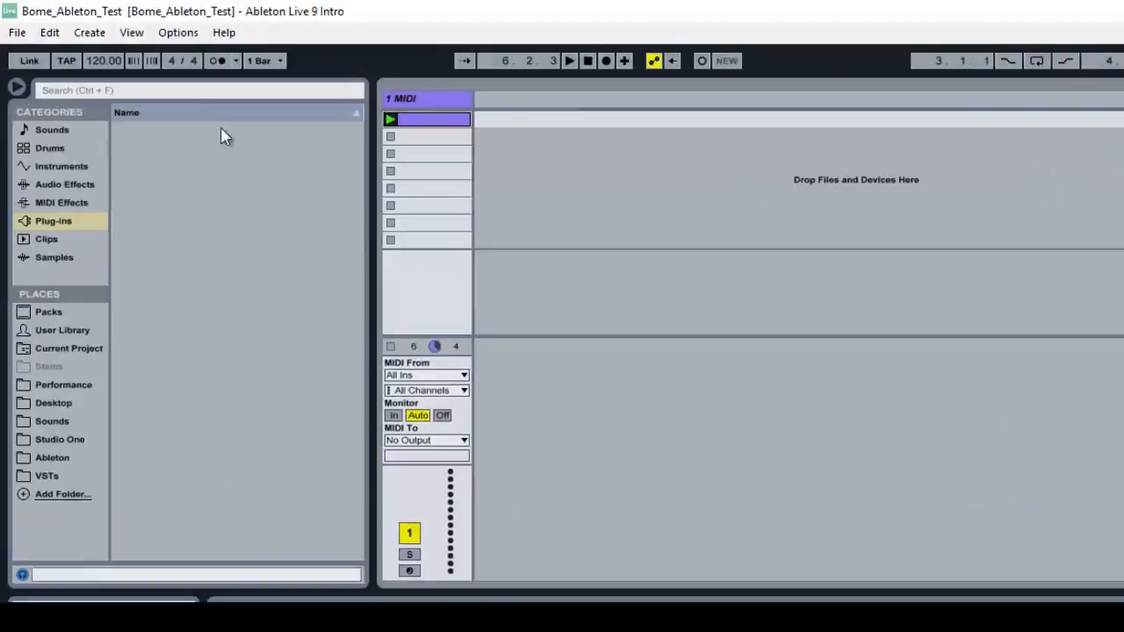
# - Review the MIDI port settings in Live's preferences, including the Bome MIDI Translator 1 input and output, and close them
pyautogui.click(180, 35)
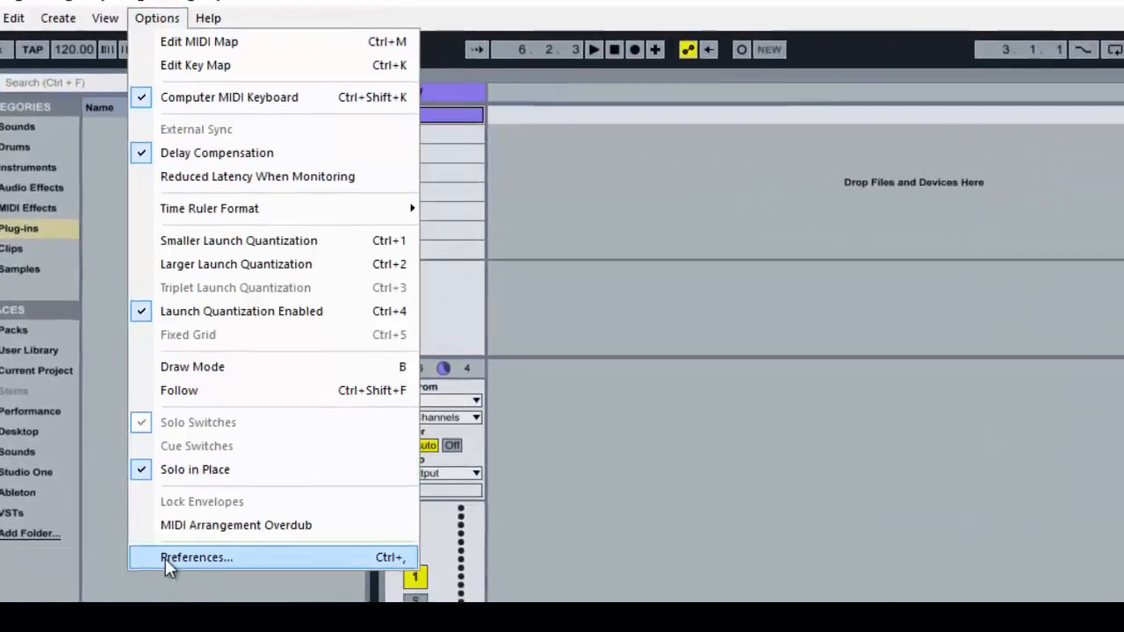
pyautogui.click(209, 584)
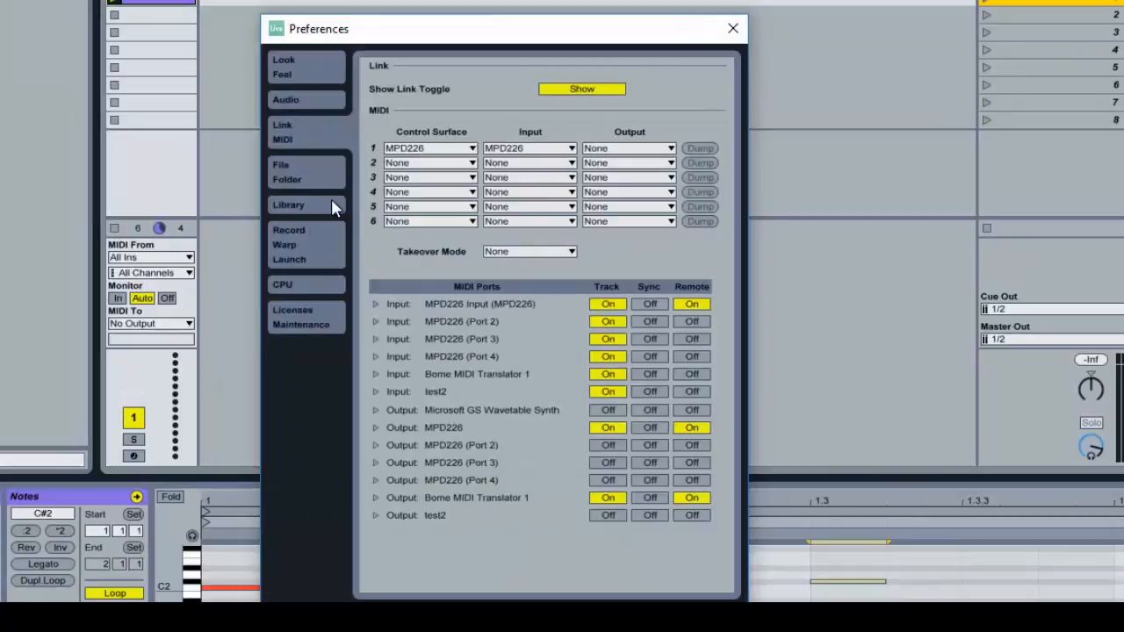
pyautogui.click(290, 73)
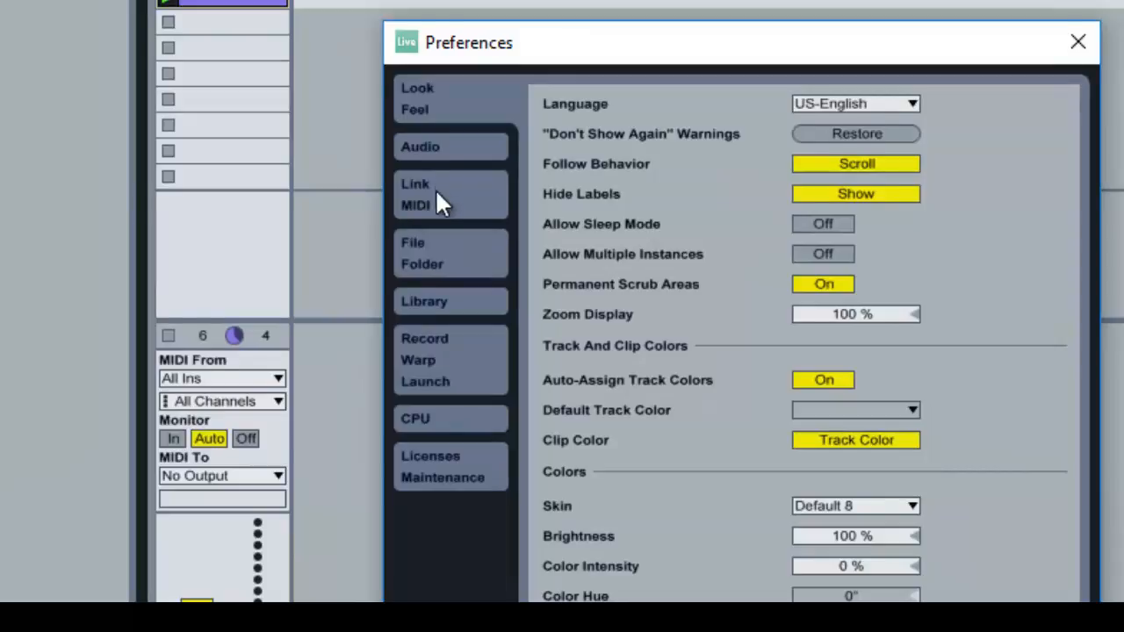
pyautogui.click(433, 202)
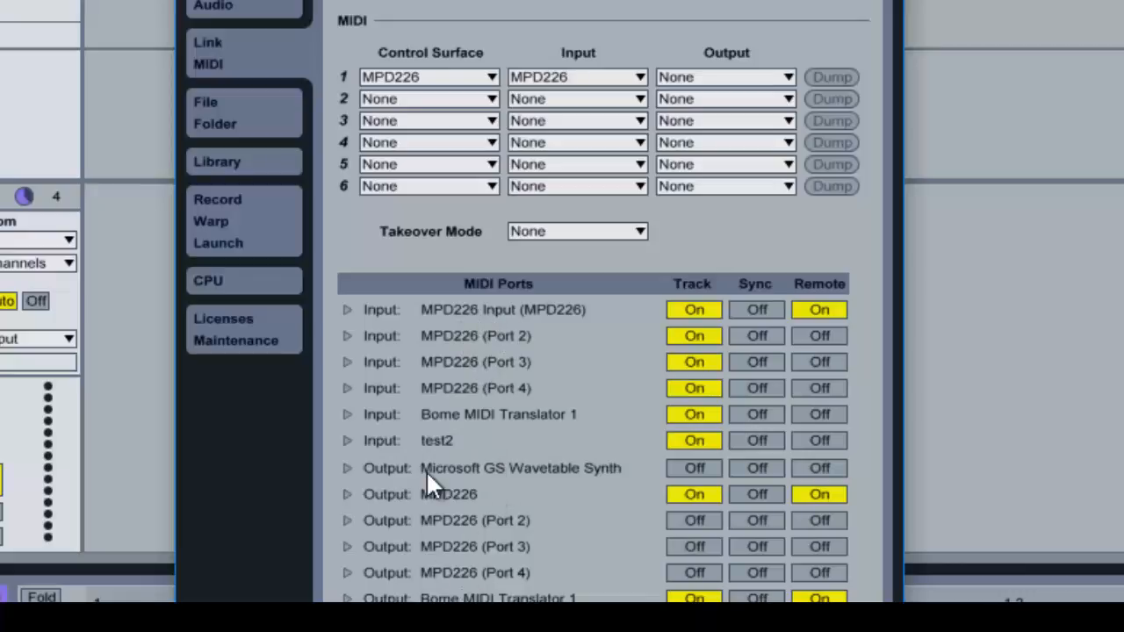
pyautogui.click(348, 414)
pyautogui.click(347, 414)
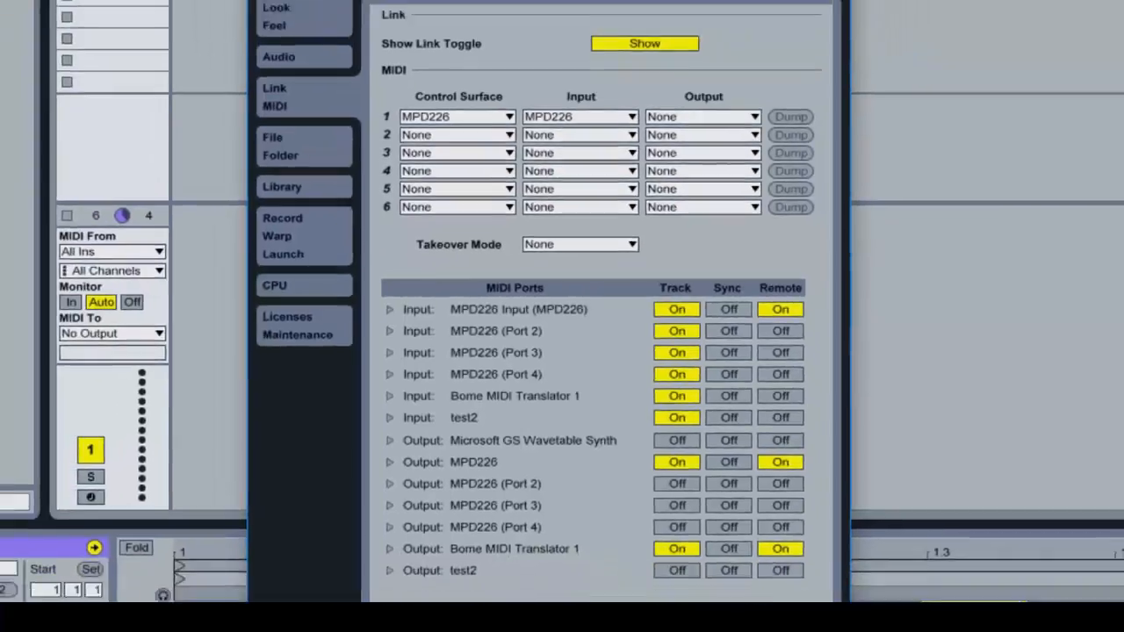
pyautogui.click(757, 69)
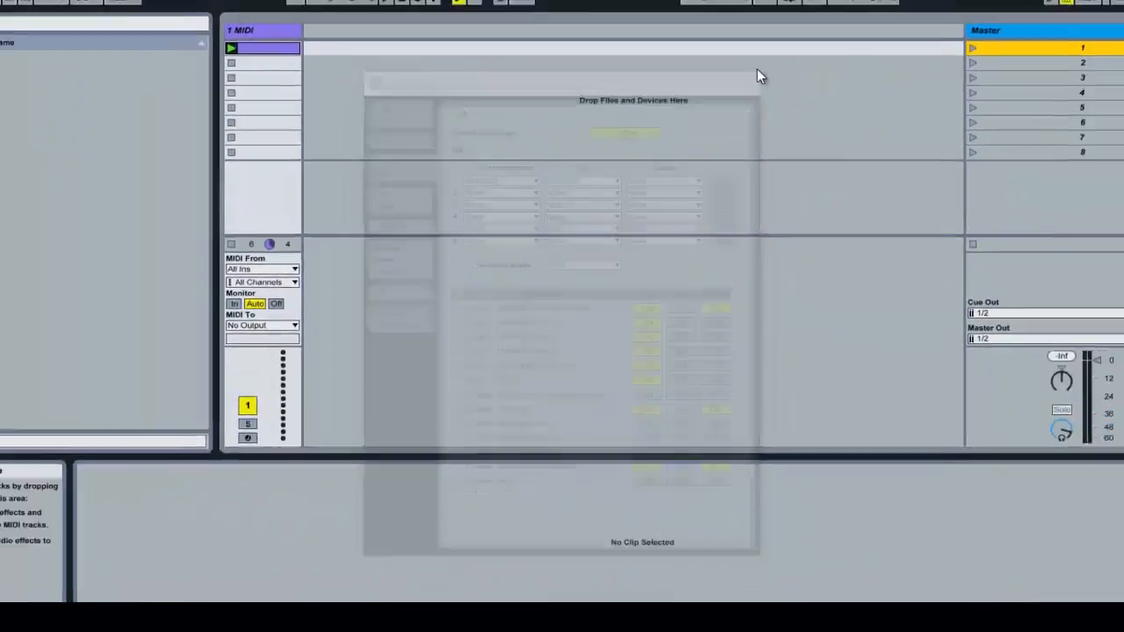
# - Select the MIDI clip in the track's first slot and launch it
pyautogui.click(307, 88)
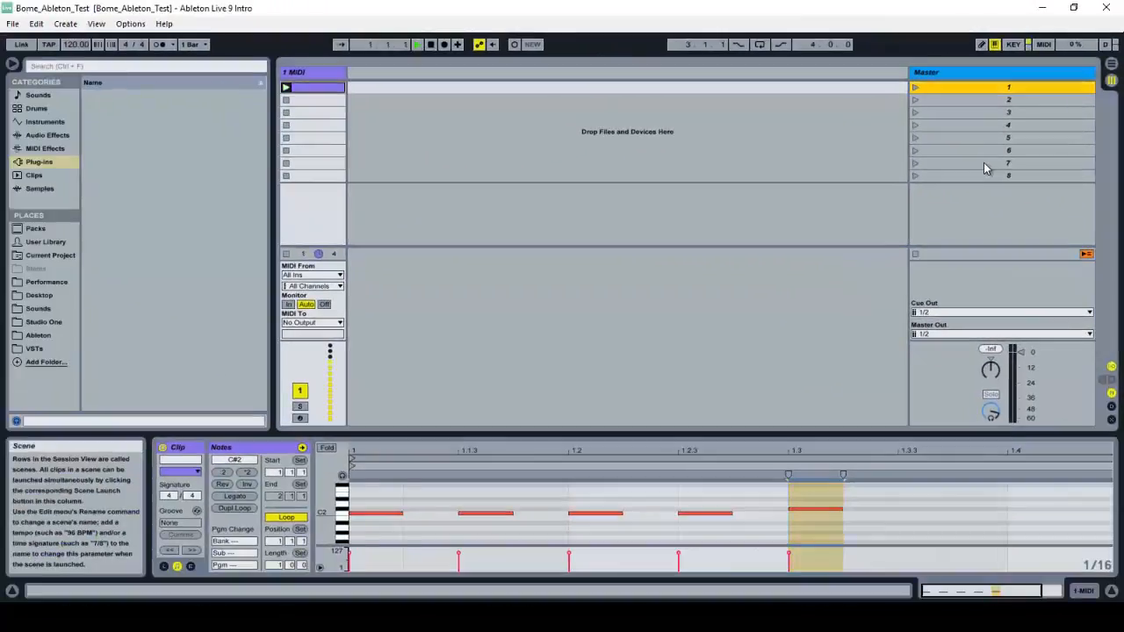
pyautogui.press('Return')
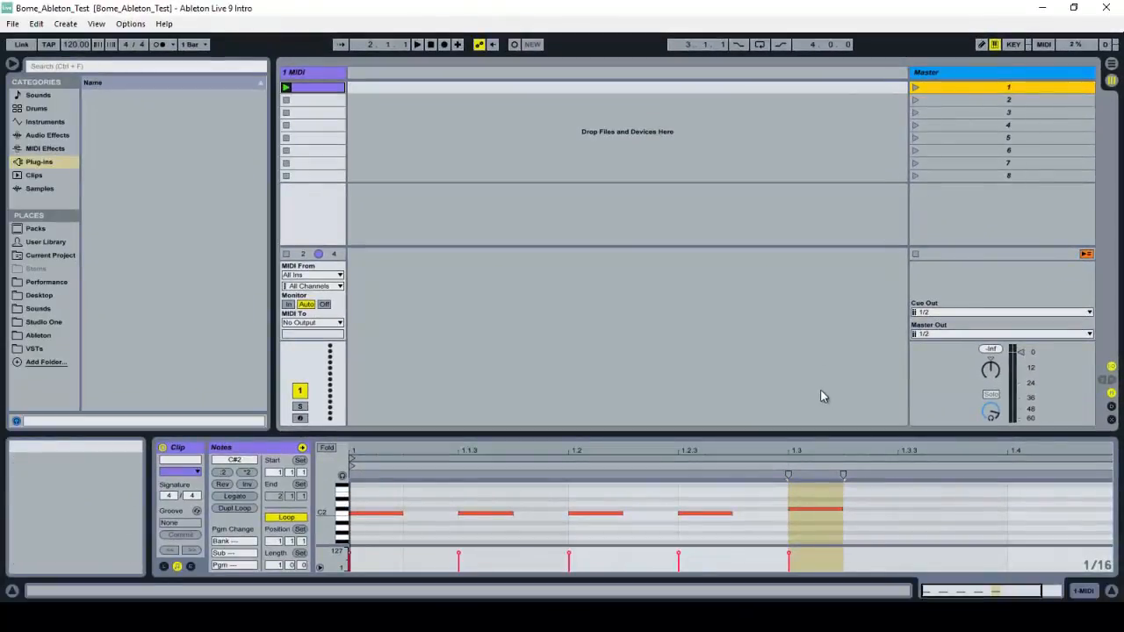
# - Switch to Bome MIDI Translator Pro and open the Down translator's incoming note options
pyautogui.click(765, 618)
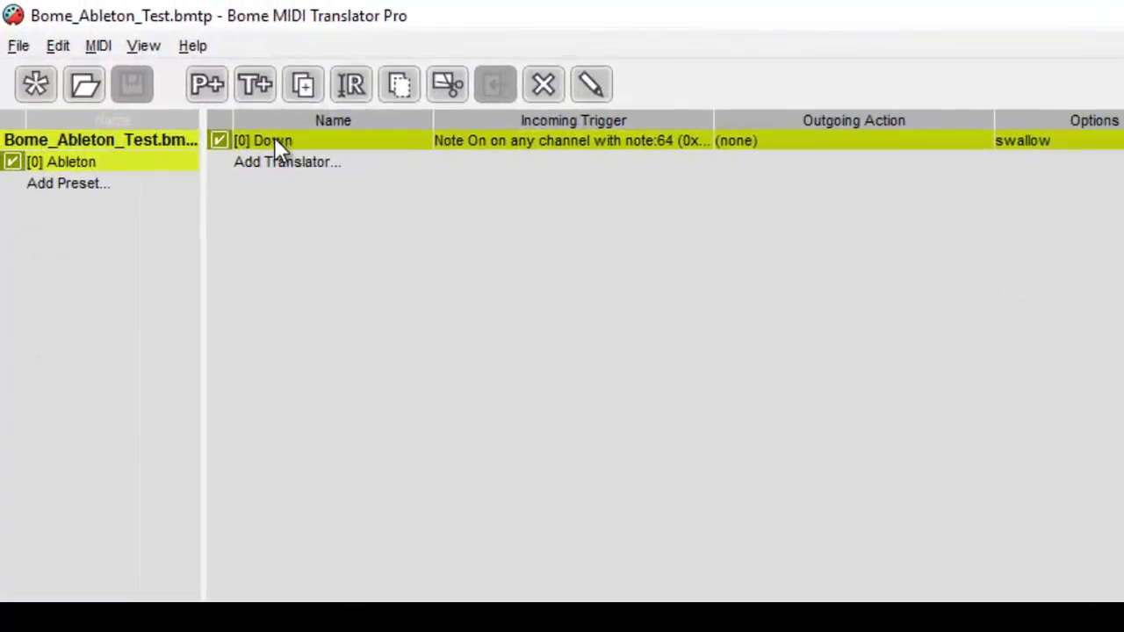
pyautogui.click(274, 140)
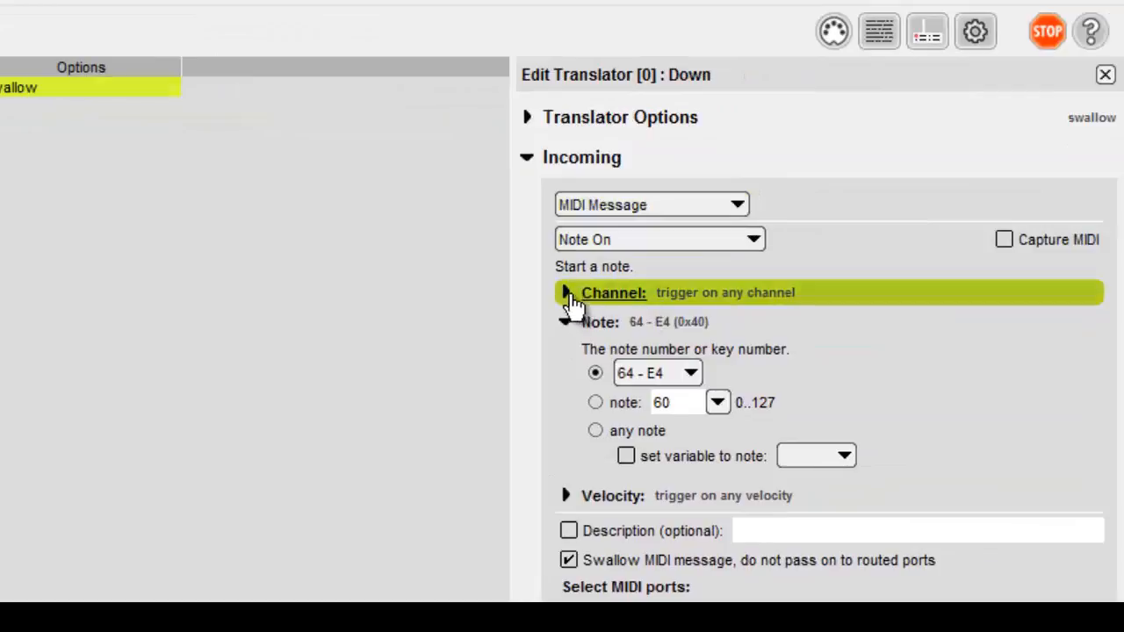
pyautogui.click(566, 295)
pyautogui.click(566, 295)
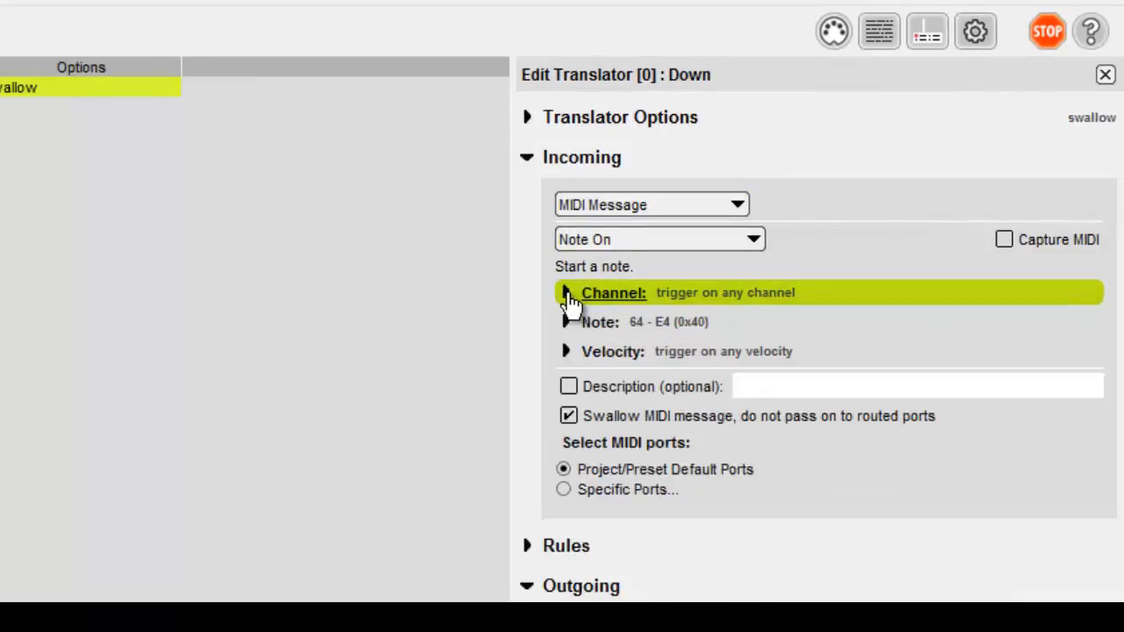
pyautogui.click(568, 325)
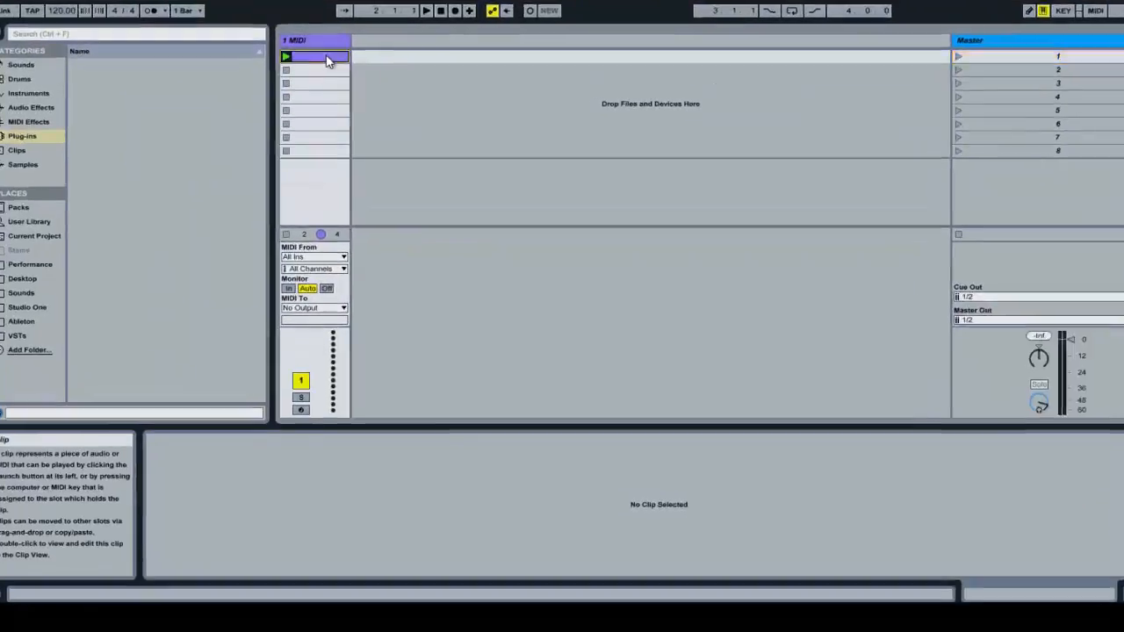
# - Switch to Ableton Live and check the pitches of the notes in the first slot's MIDI clip
pyautogui.click(327, 88)
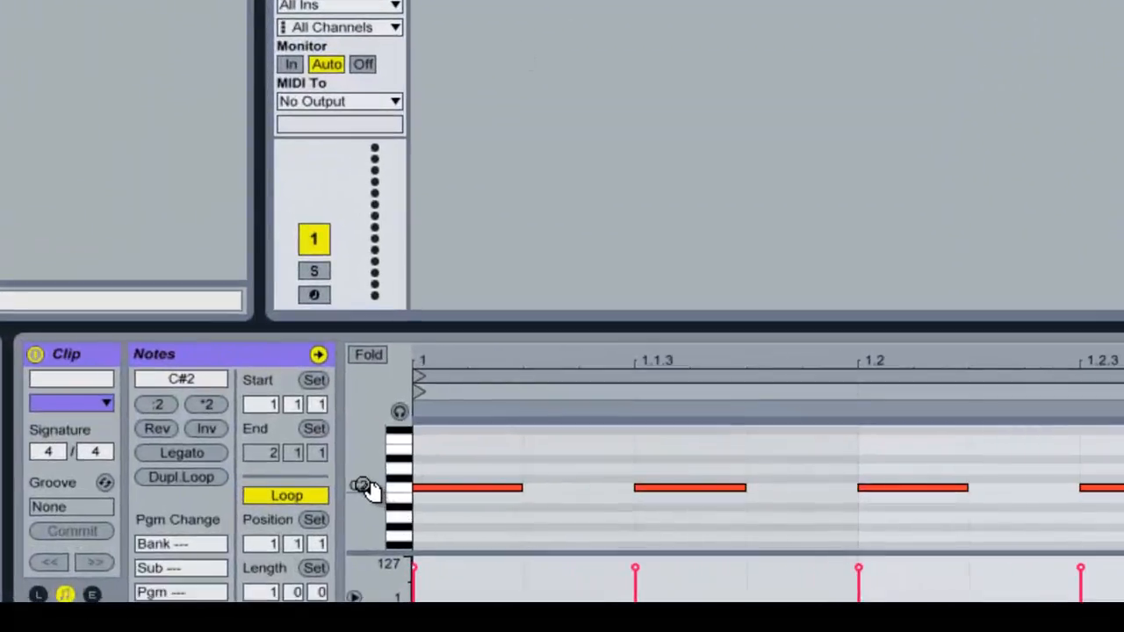
pyautogui.scroll(2, 366, 493)
pyautogui.moveTo(367, 493); pyautogui.dragTo(369, 484)
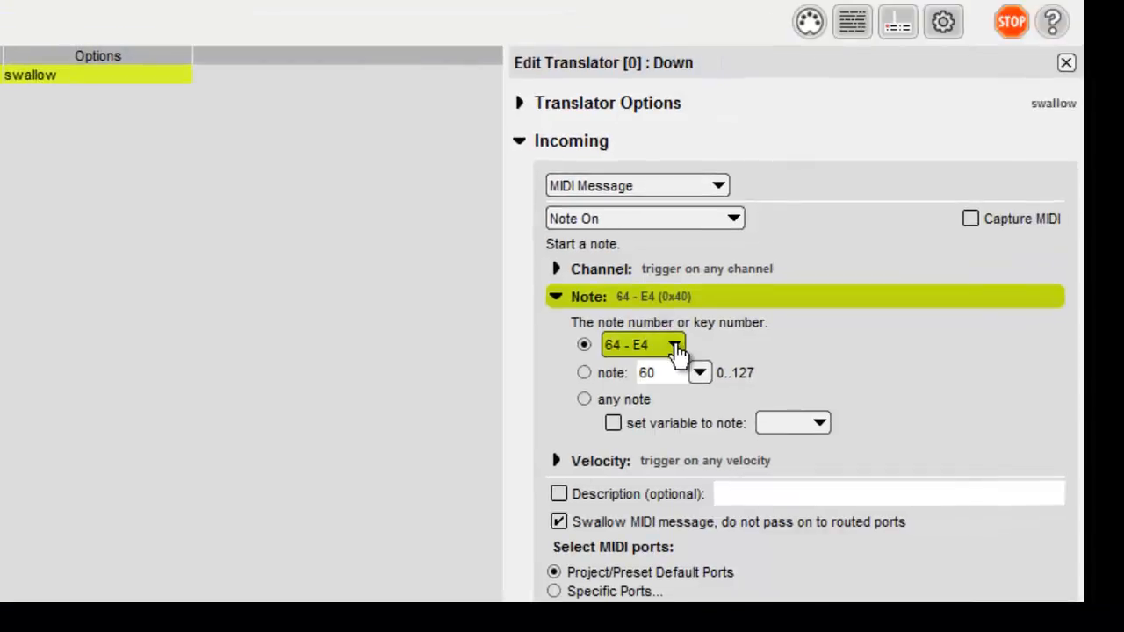
# - In Bome MIDI Translator Pro, set the Down translator's incoming note to 37 - C#2 and review its velocity options
pyautogui.click(674, 346)
pyautogui.moveTo(687, 520); pyautogui.dragTo(683, 466)
pyautogui.click(641, 474)
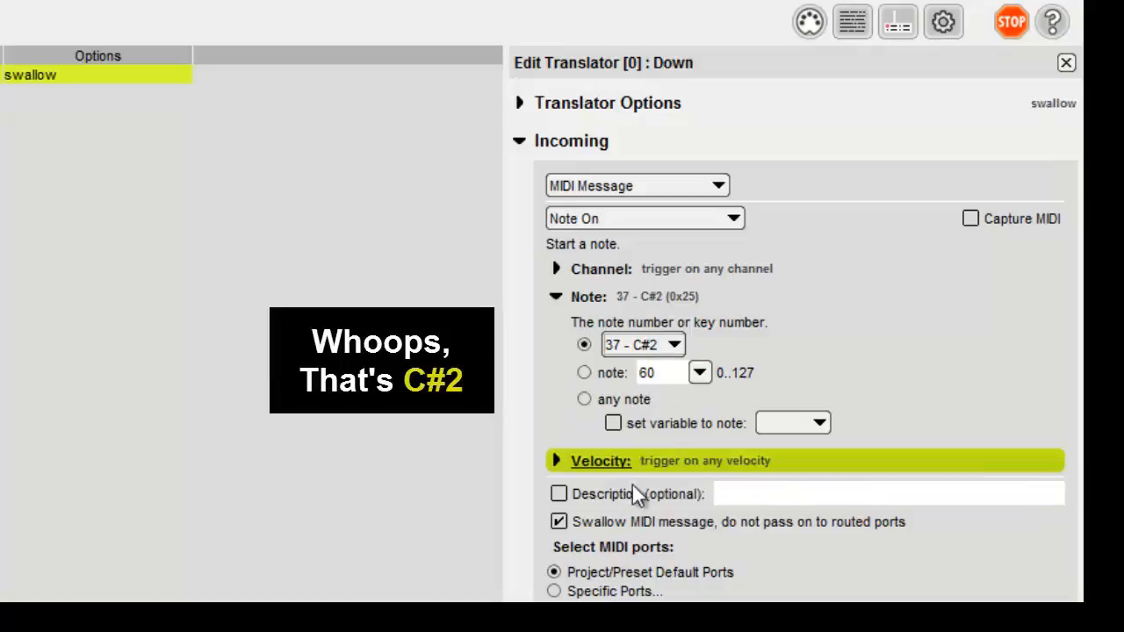
pyautogui.click(556, 298)
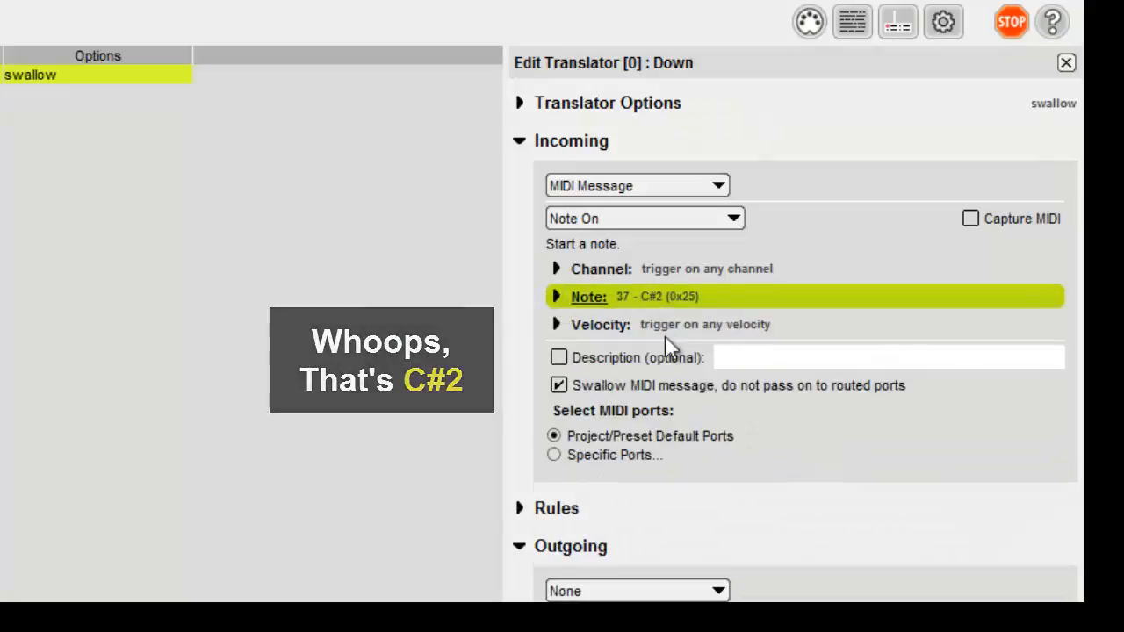
pyautogui.click(556, 326)
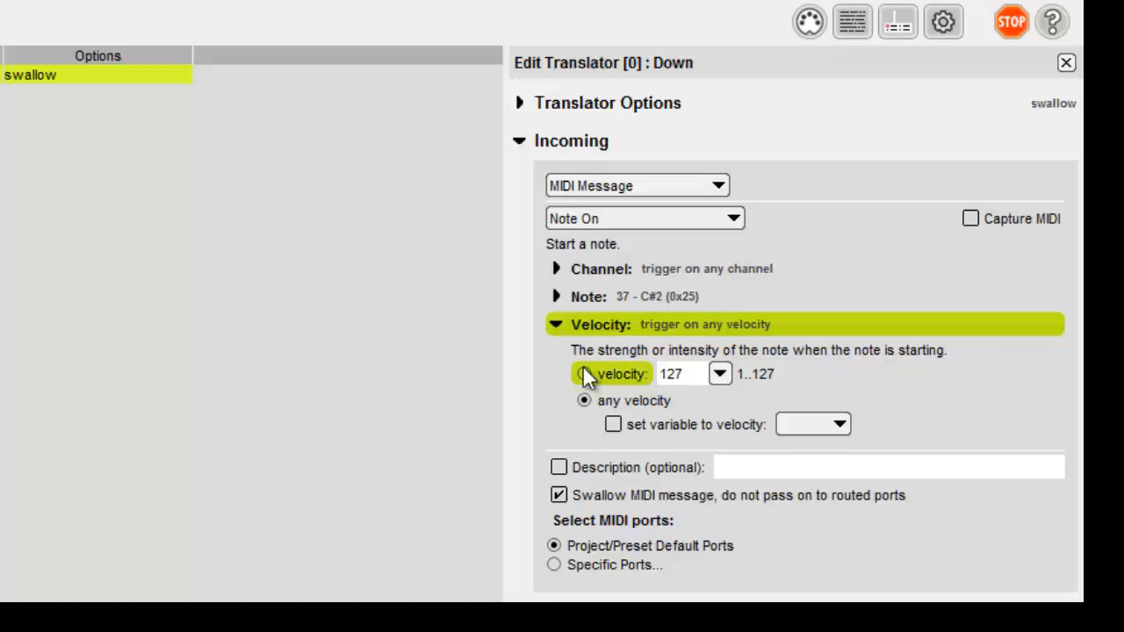
pyautogui.click(556, 327)
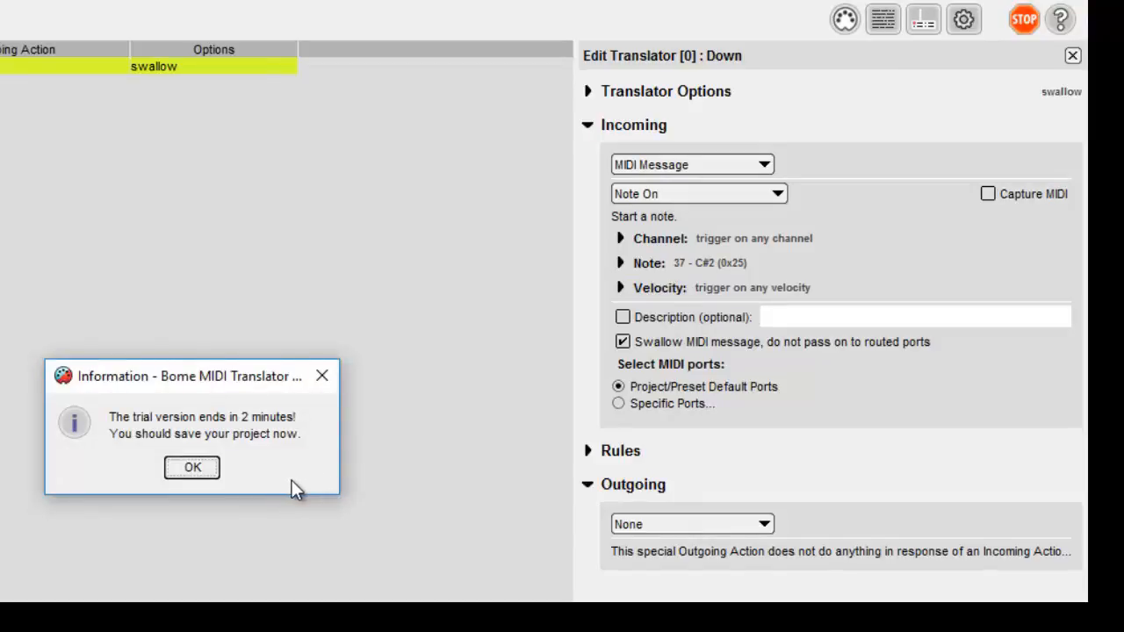
# - Dismiss the trial notice and close Bome MIDI Translator Pro
pyautogui.click(207, 467)
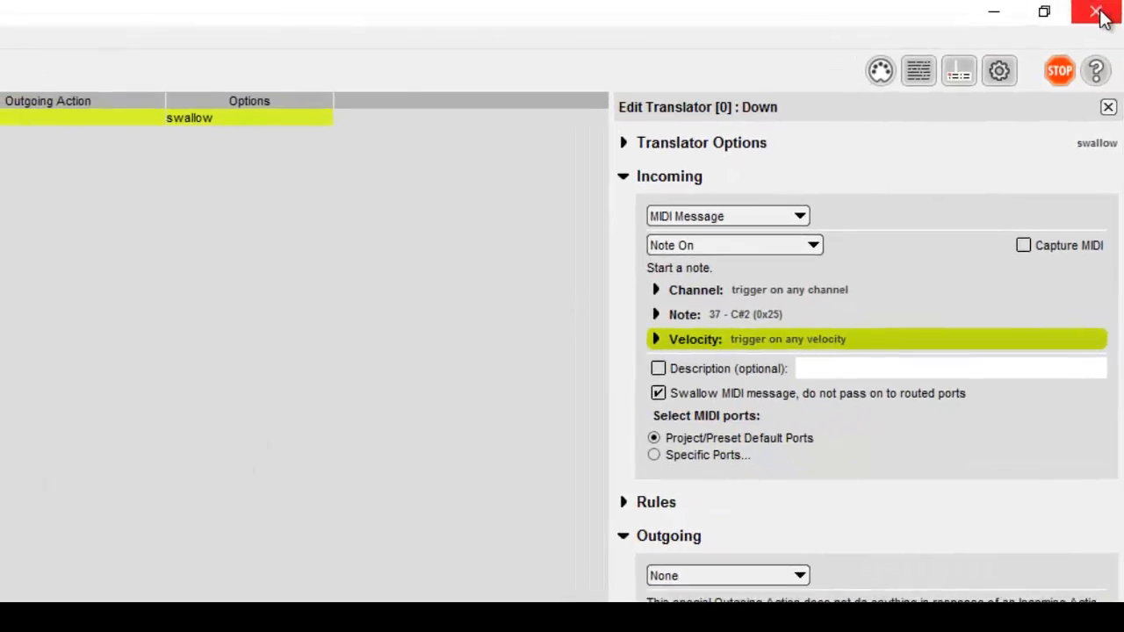
pyautogui.click(1099, 12)
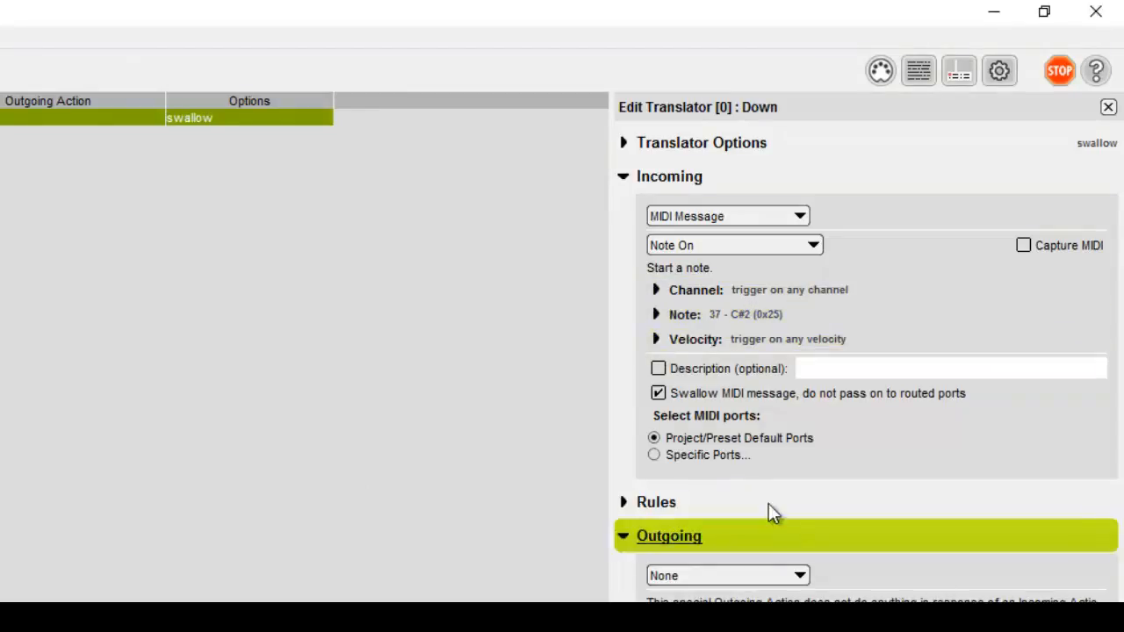
# - Describe the Down translator's incoming trigger as "Receive signal from Ableton Live, Send To Powerpoint Program."
pyautogui.click(824, 365)
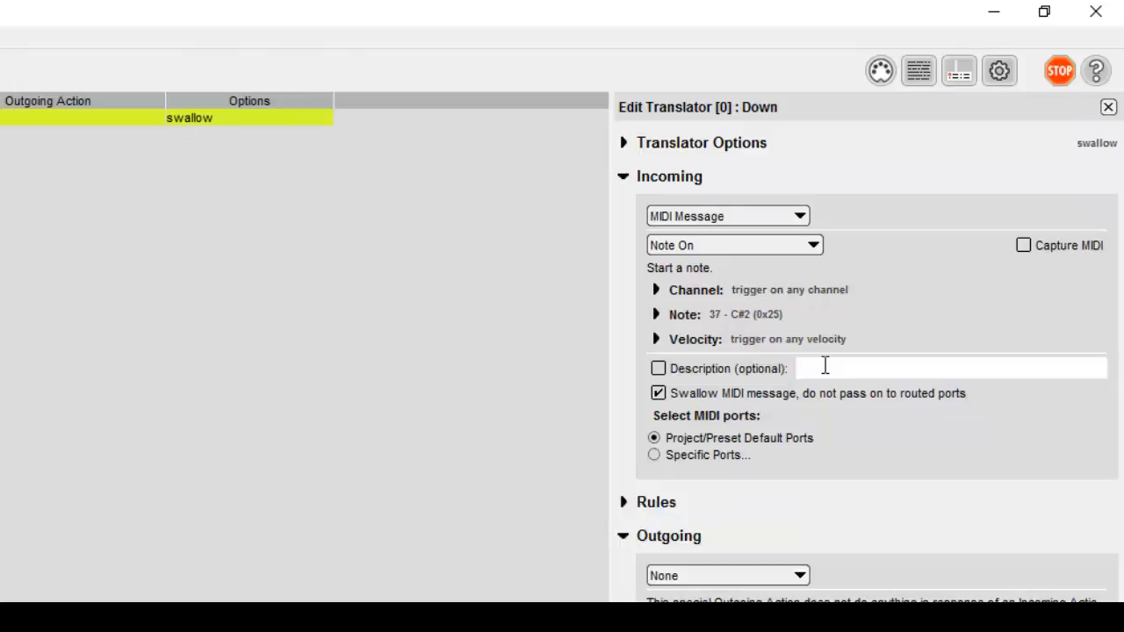
pyautogui.write('Receive signal ')
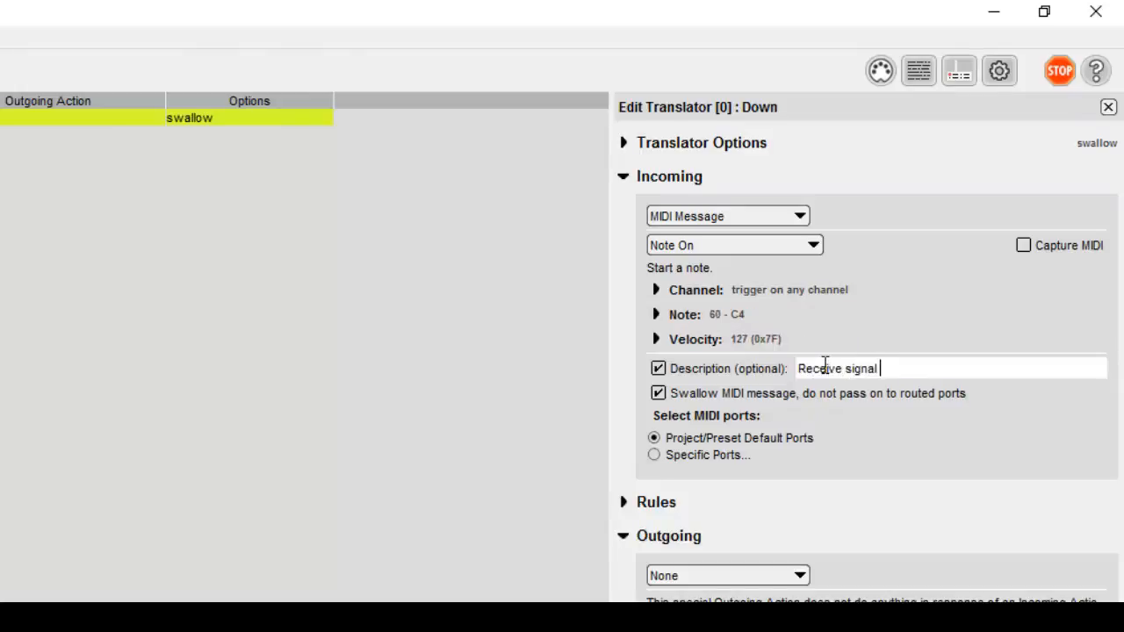
pyautogui.write('from Ableton L')
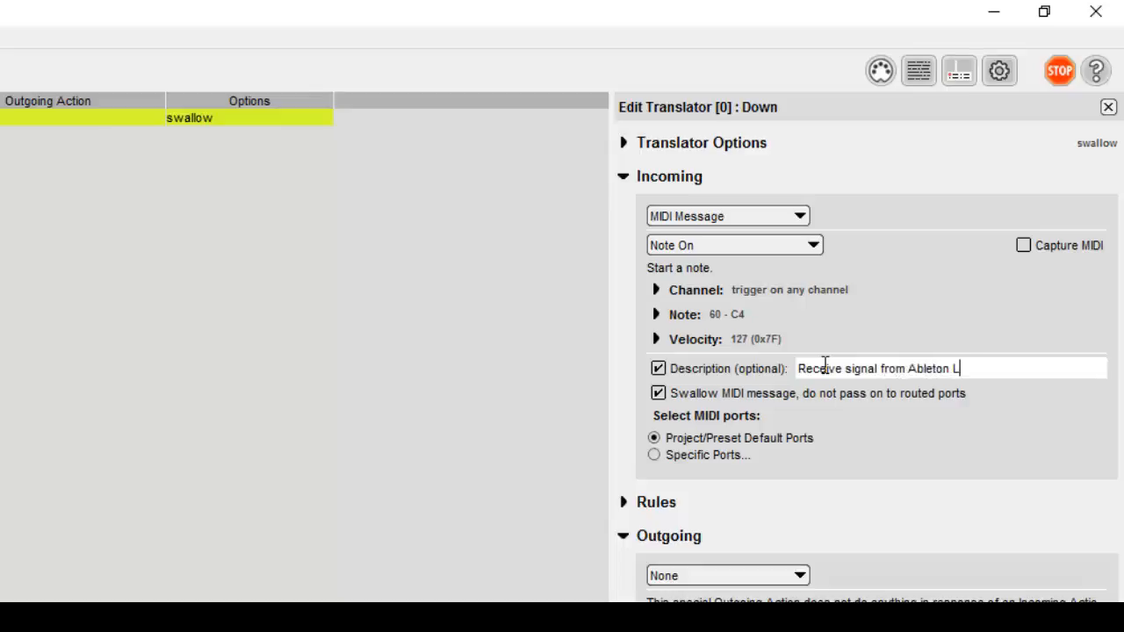
pyautogui.write('ive, Send To Powerpoint S')
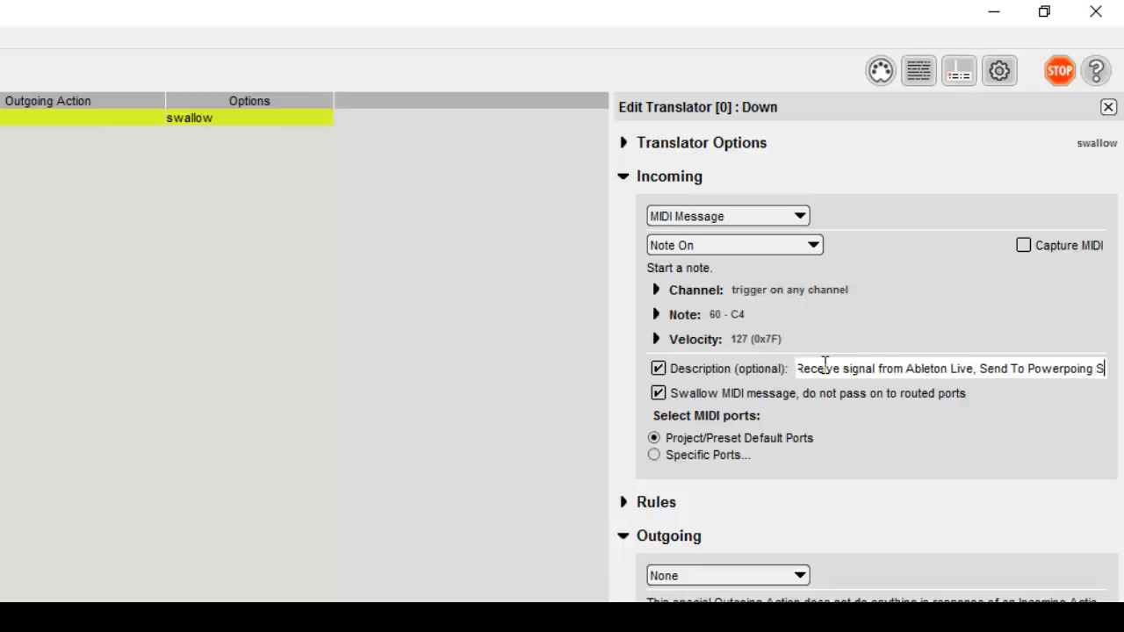
pyautogui.press('BackSpace')
pyautogui.write('Program.')
pyautogui.click(327, 559)
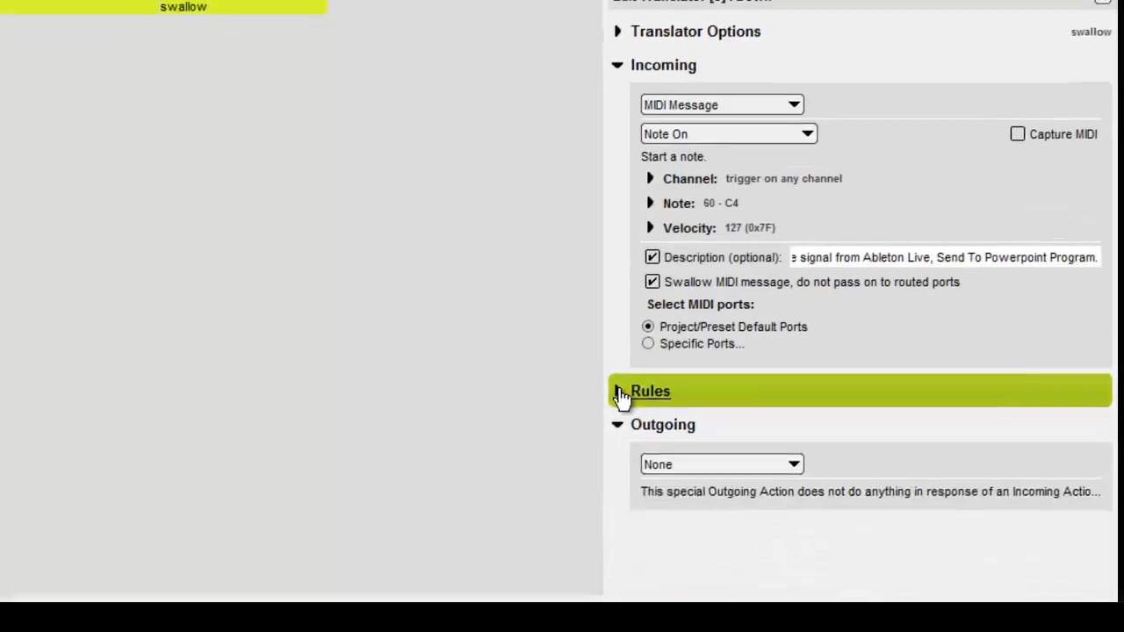
# - Look into the Down translator's Rules section, and collapse the Rules and Outgoing sections without adding a rule
pyautogui.click(624, 502)
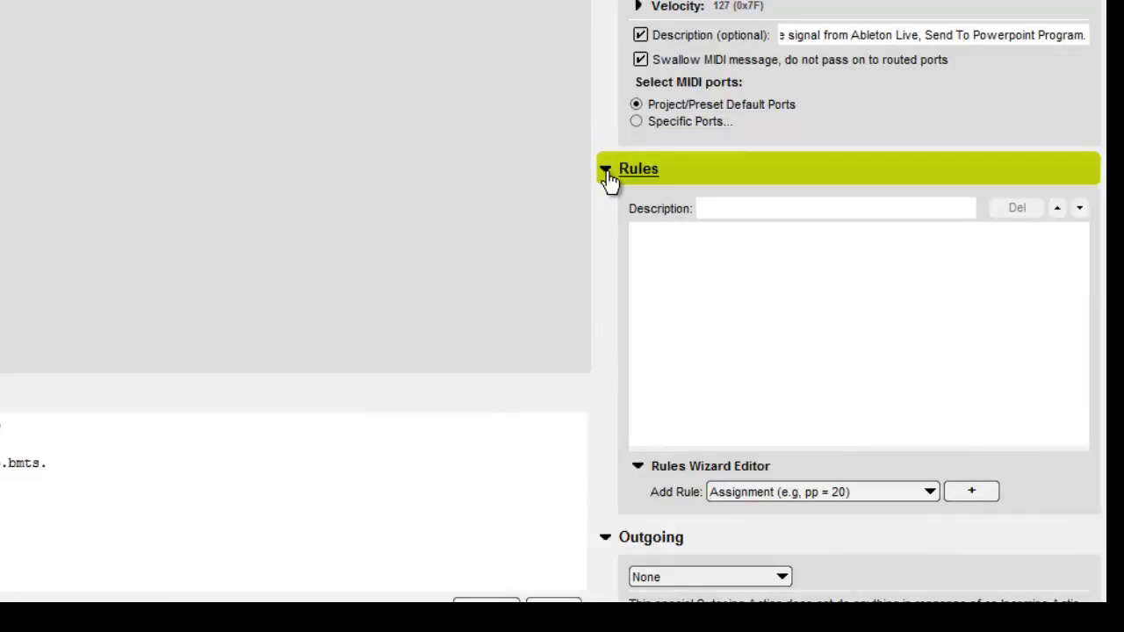
pyautogui.click(684, 287)
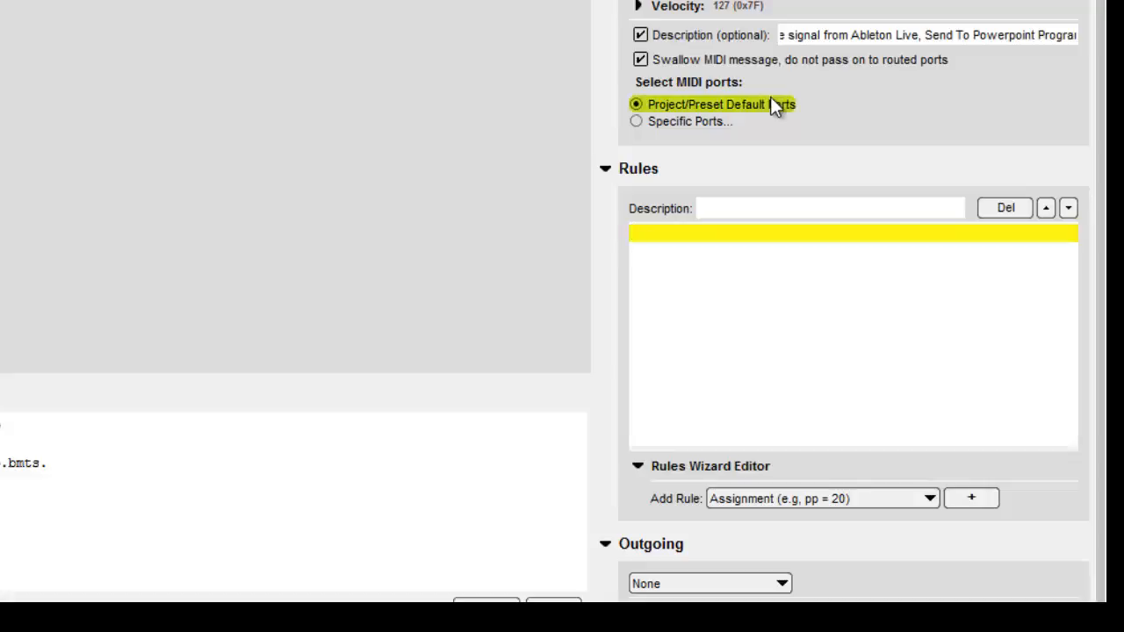
pyautogui.click(606, 172)
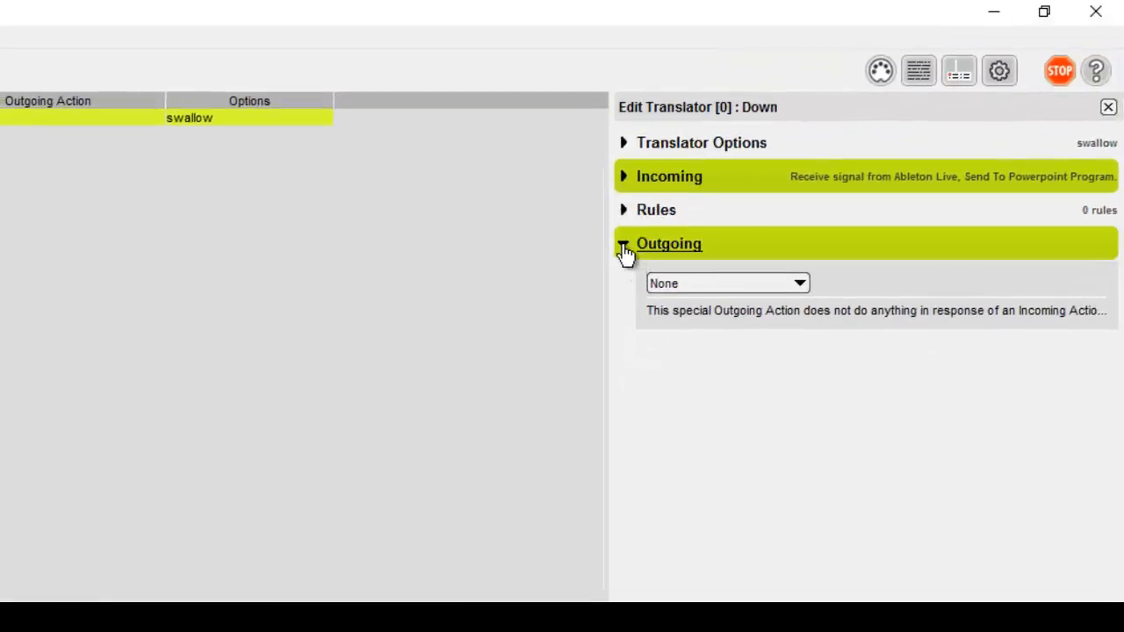
pyautogui.click(624, 251)
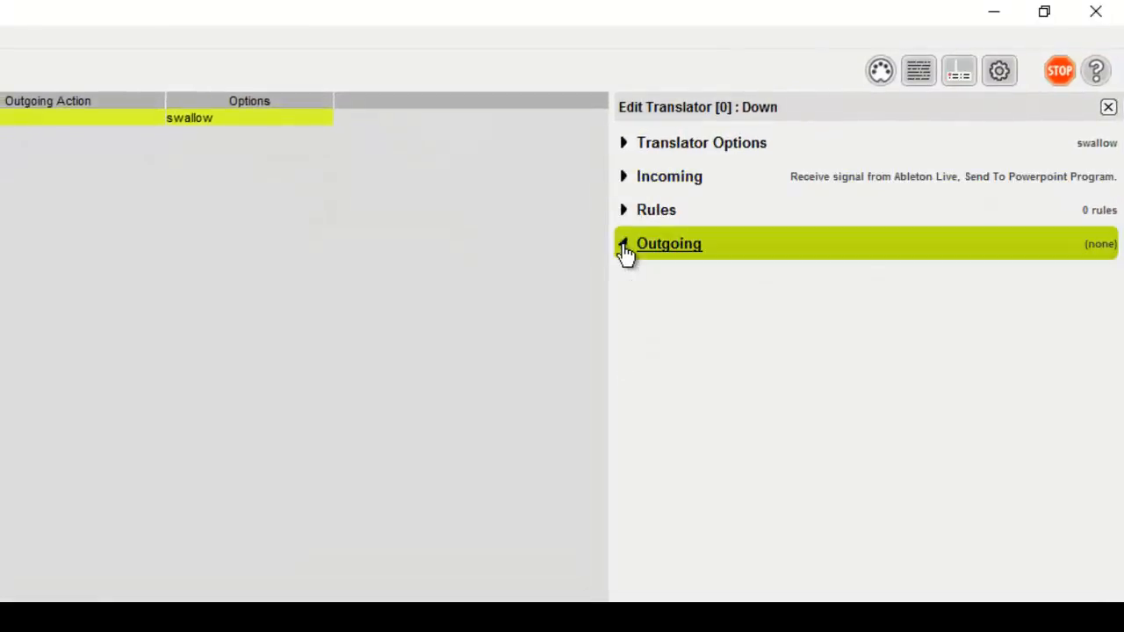
# - Set the Down translator's outgoing action to a Key Stroke that sends the special key Down as text
pyautogui.click(624, 252)
pyautogui.click(771, 284)
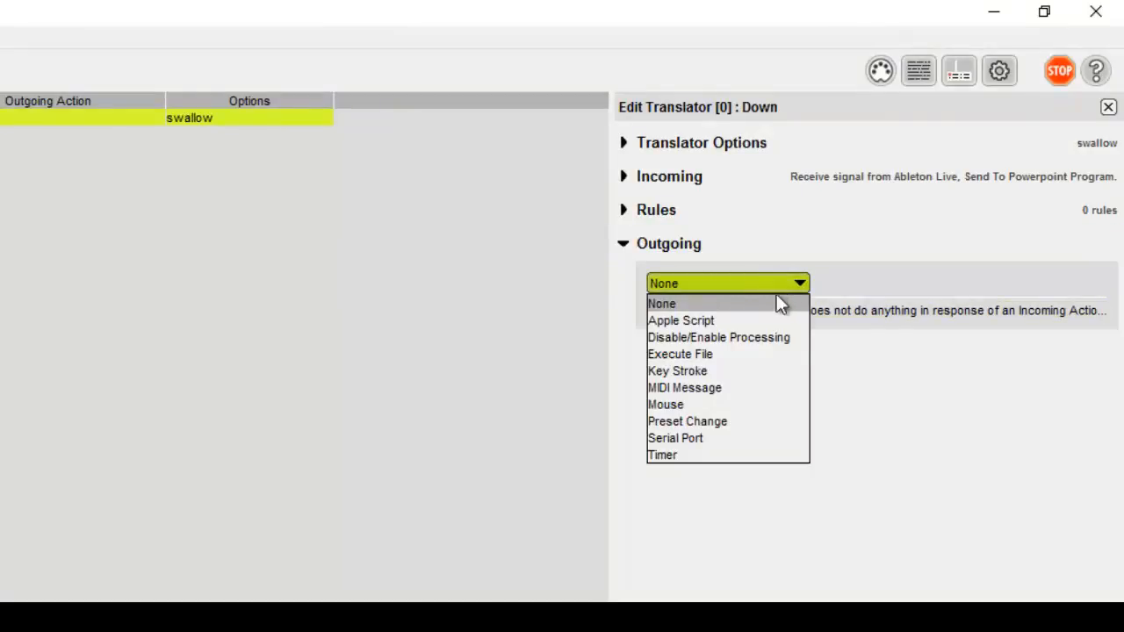
pyautogui.click(694, 371)
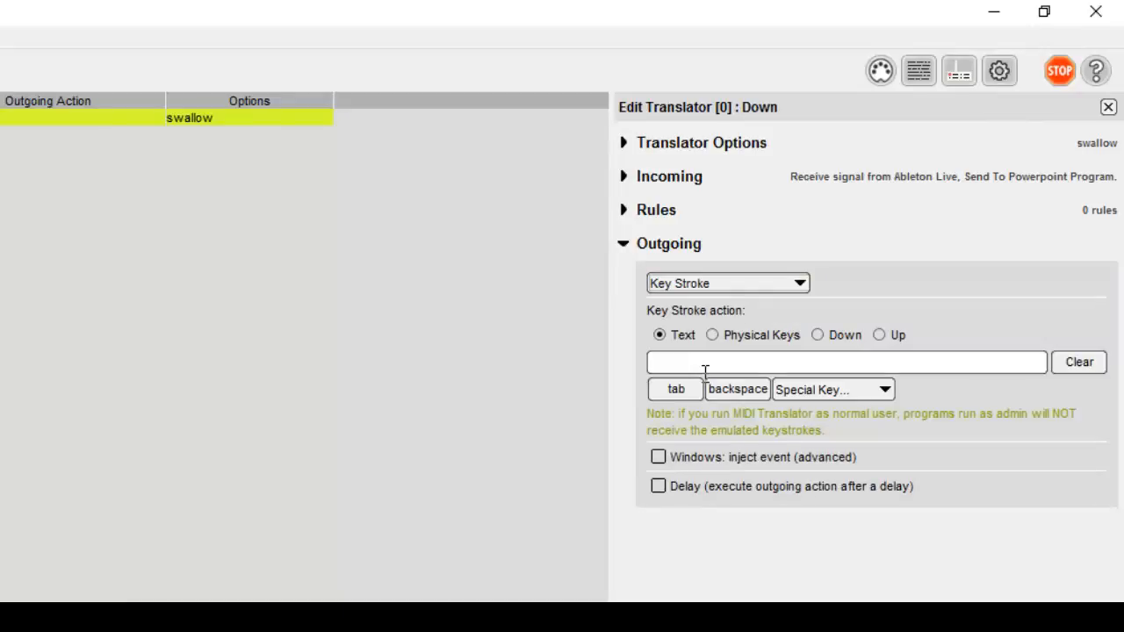
pyautogui.click(873, 392)
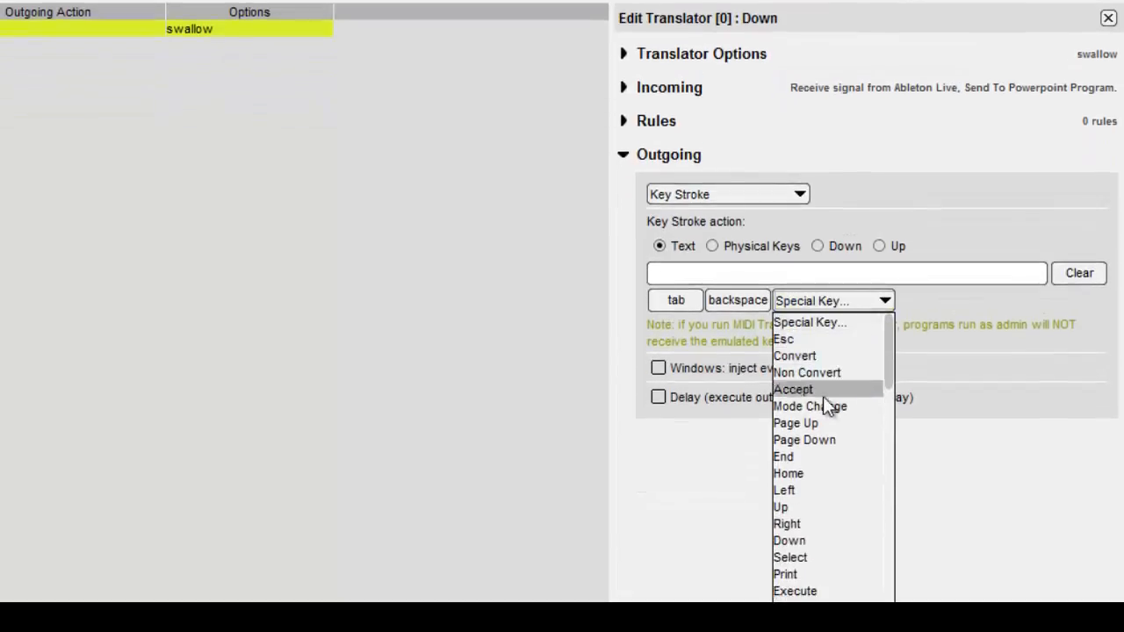
pyautogui.click(790, 543)
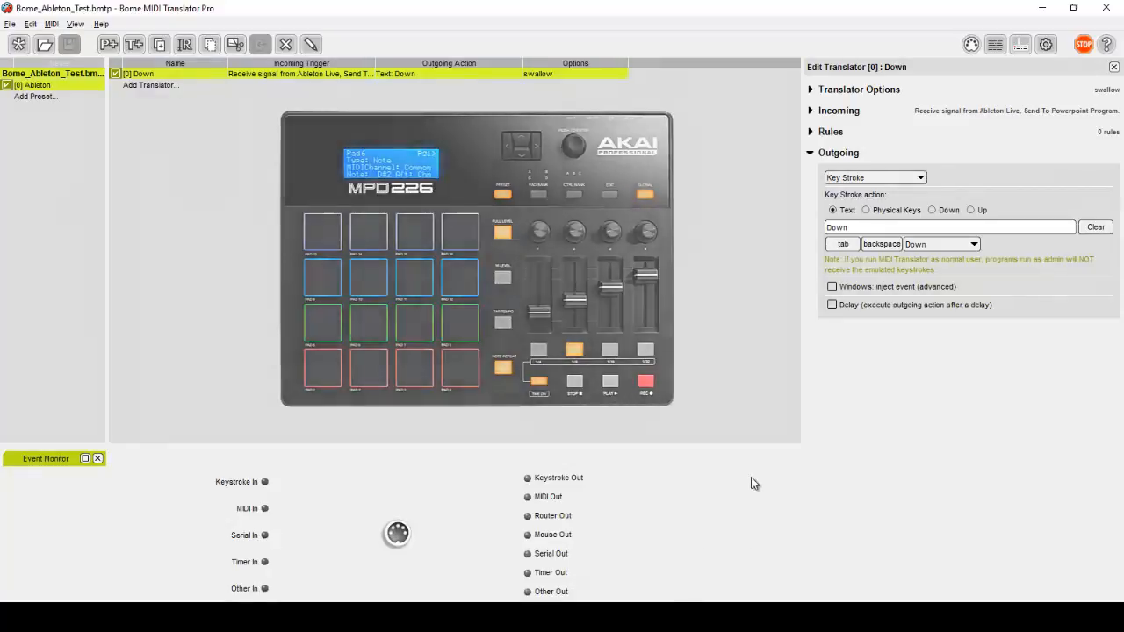
# - Switch to Ableton Live, name the first scene "Bome Test Scene", and return to Bome MIDI Translator Pro
pyautogui.hotkey('alt', 'Tab')
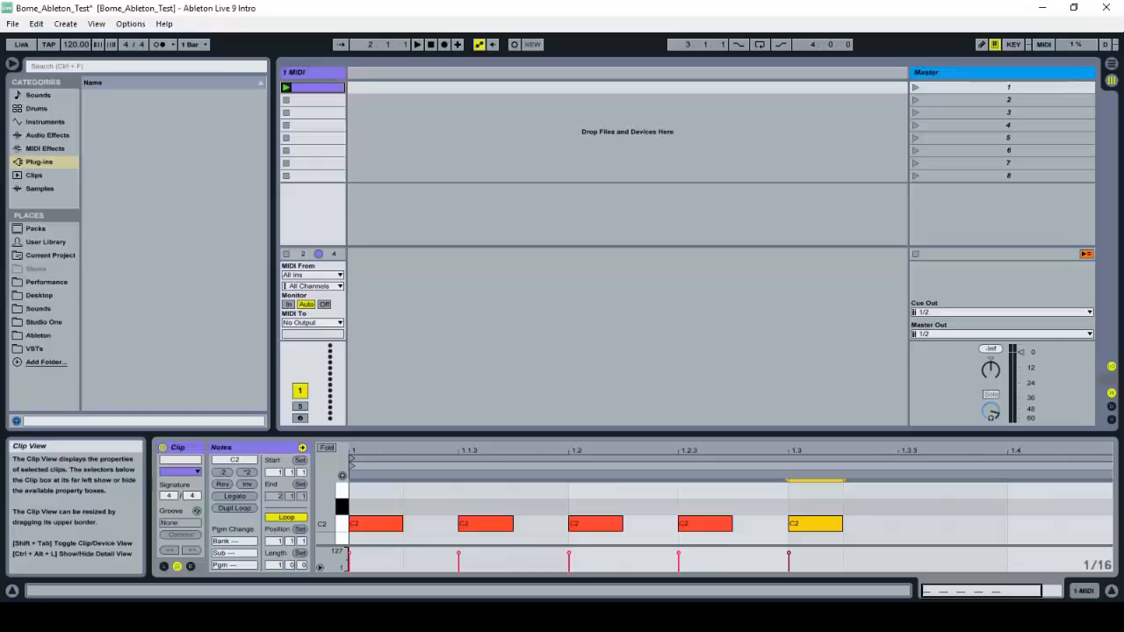
pyautogui.click(1013, 93)
pyautogui.write('Bome Test Scene')
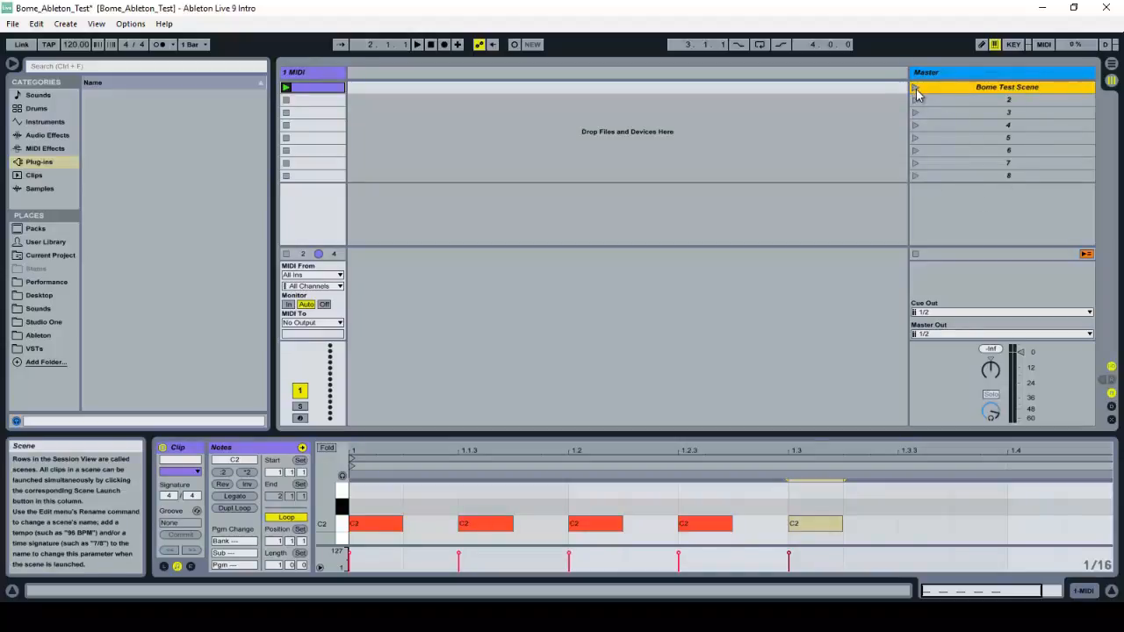
pyautogui.hotkey('alt', 'Tab')
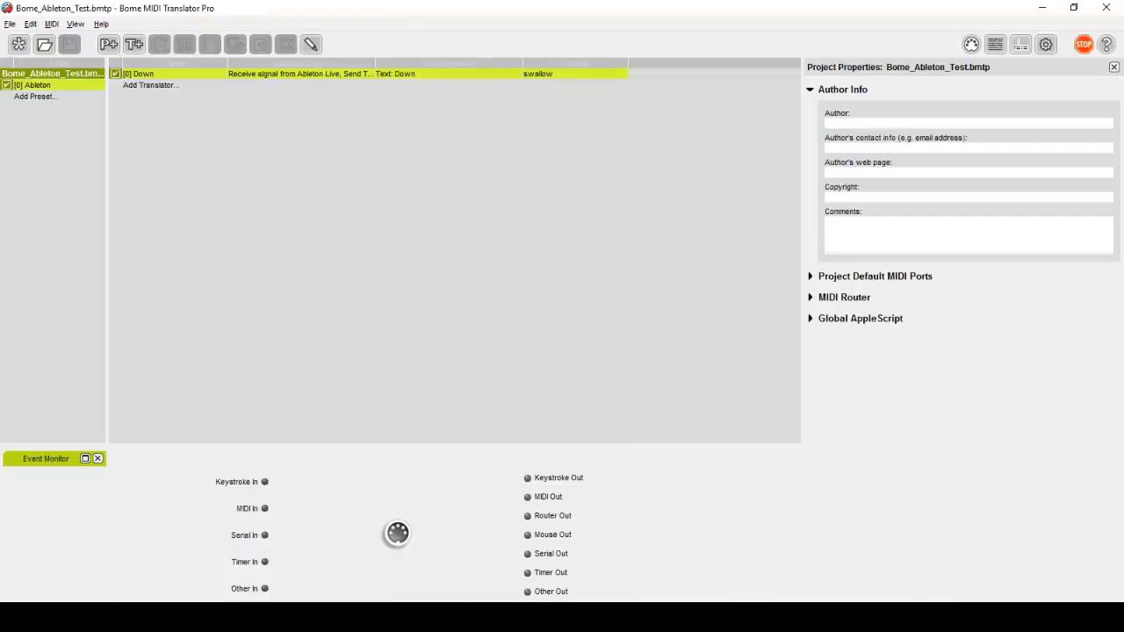
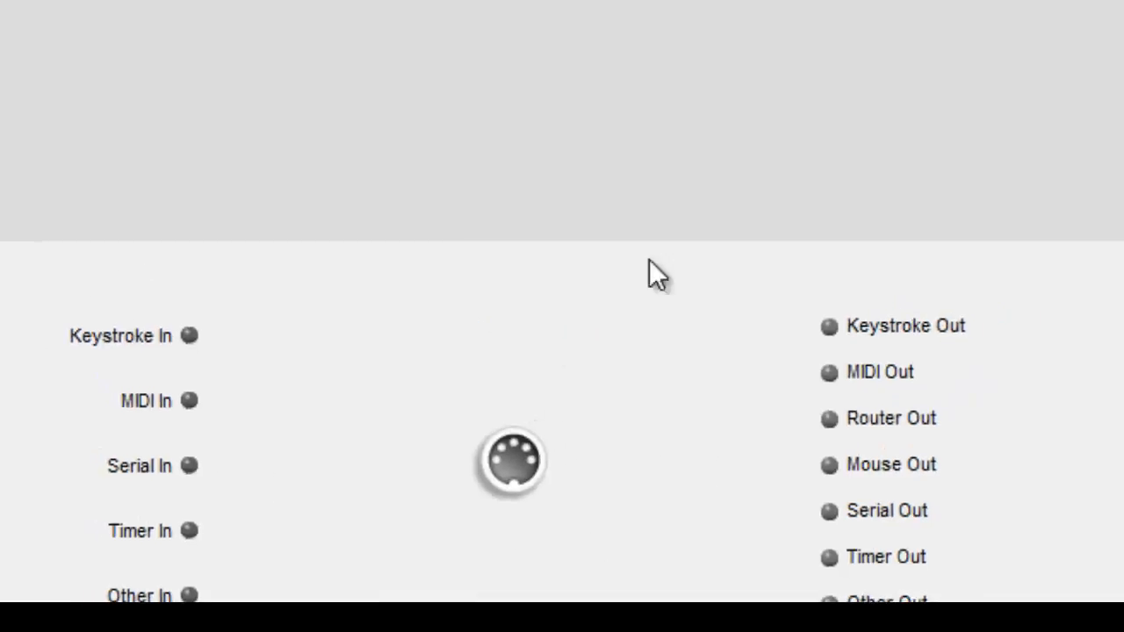
# - In Ableton Live, set the MIDI clip's first follow action to Play Again and play the clip briefly
pyautogui.hotkey('alt', 'Tab')
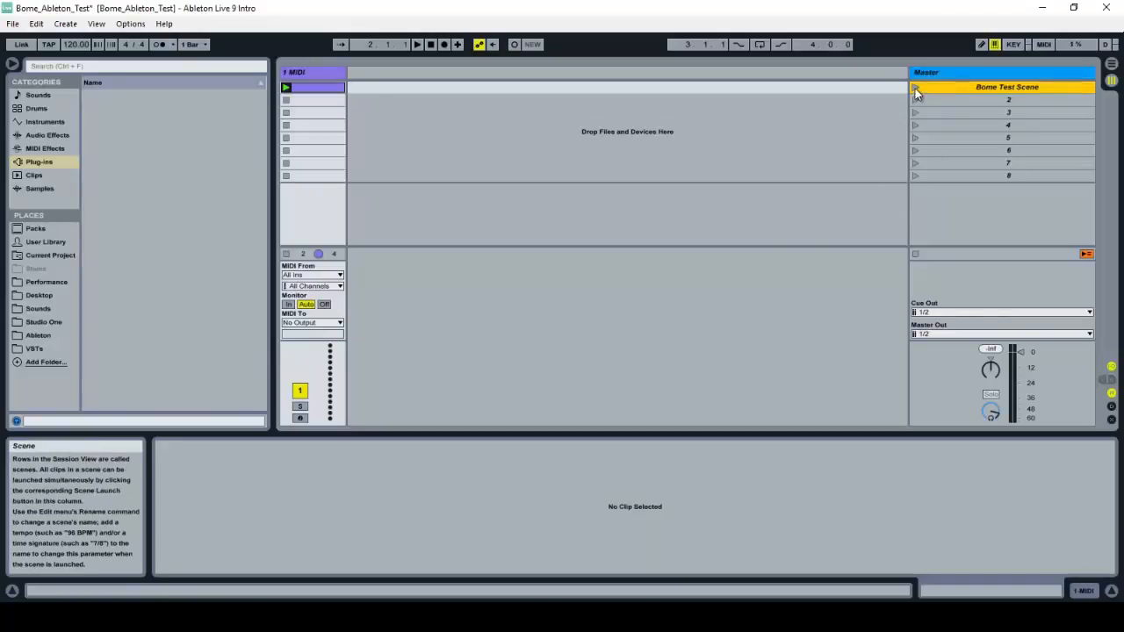
pyautogui.click(334, 88)
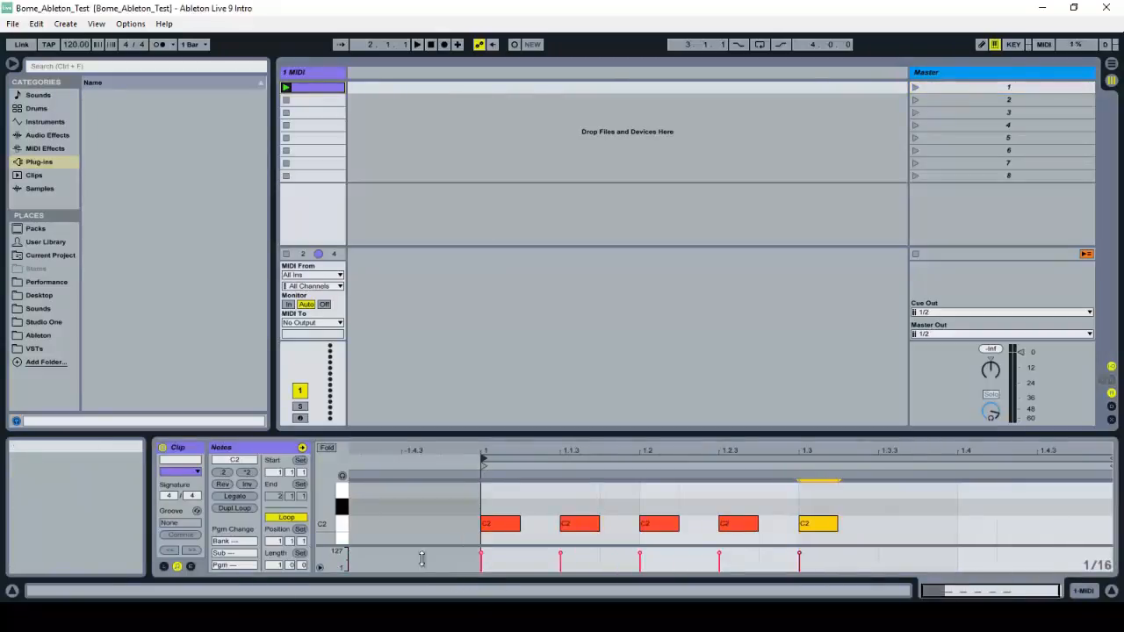
pyautogui.click(164, 566)
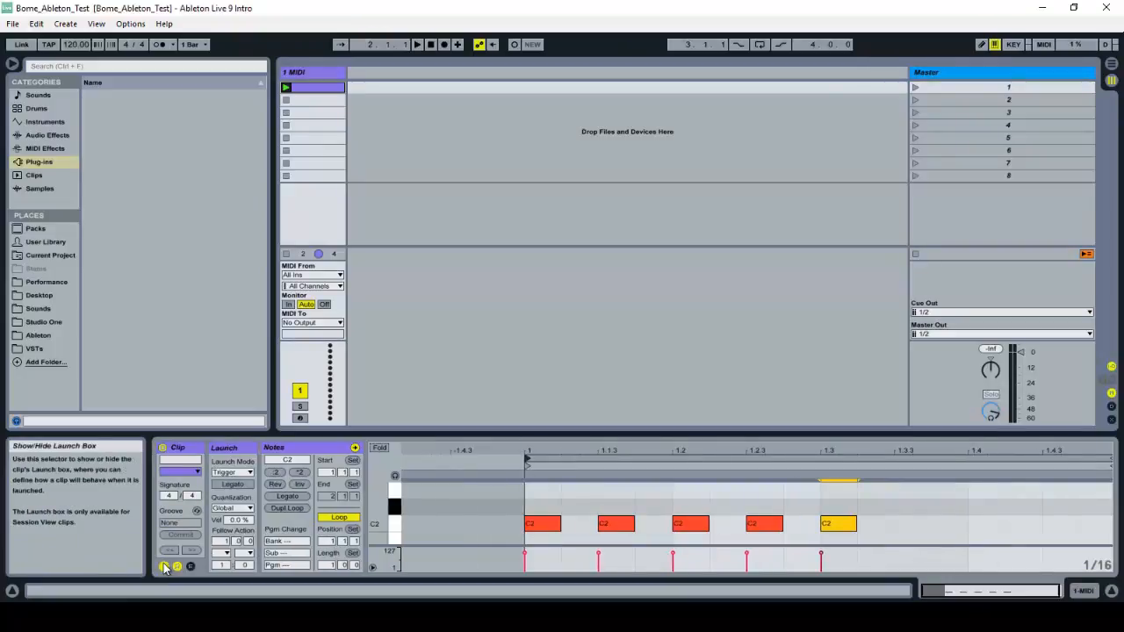
pyautogui.click(224, 553)
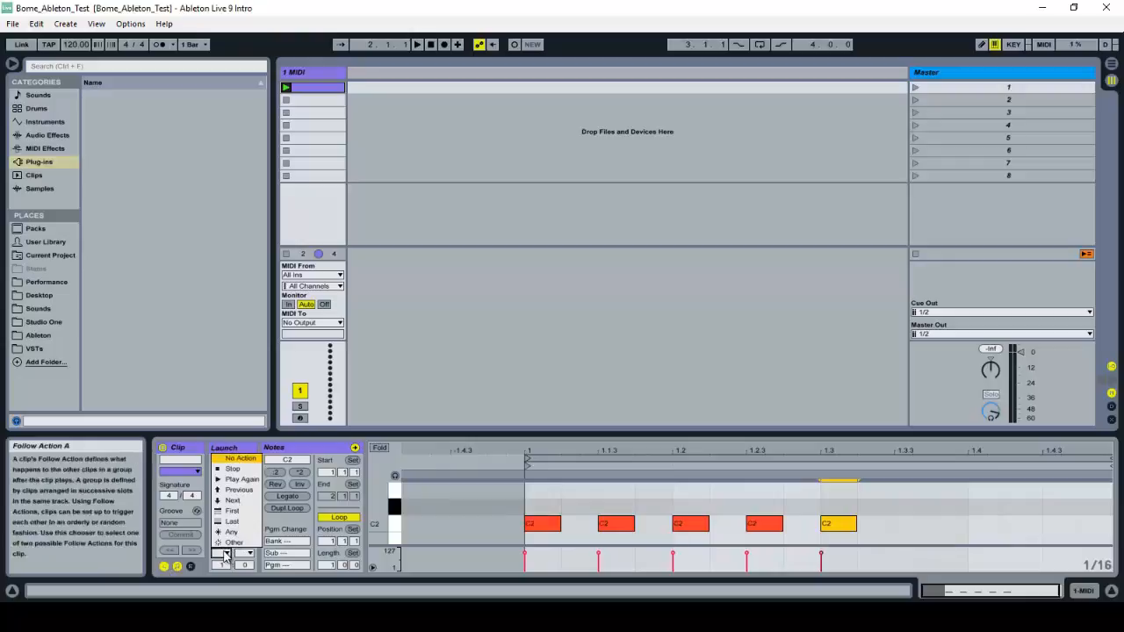
pyautogui.click(241, 479)
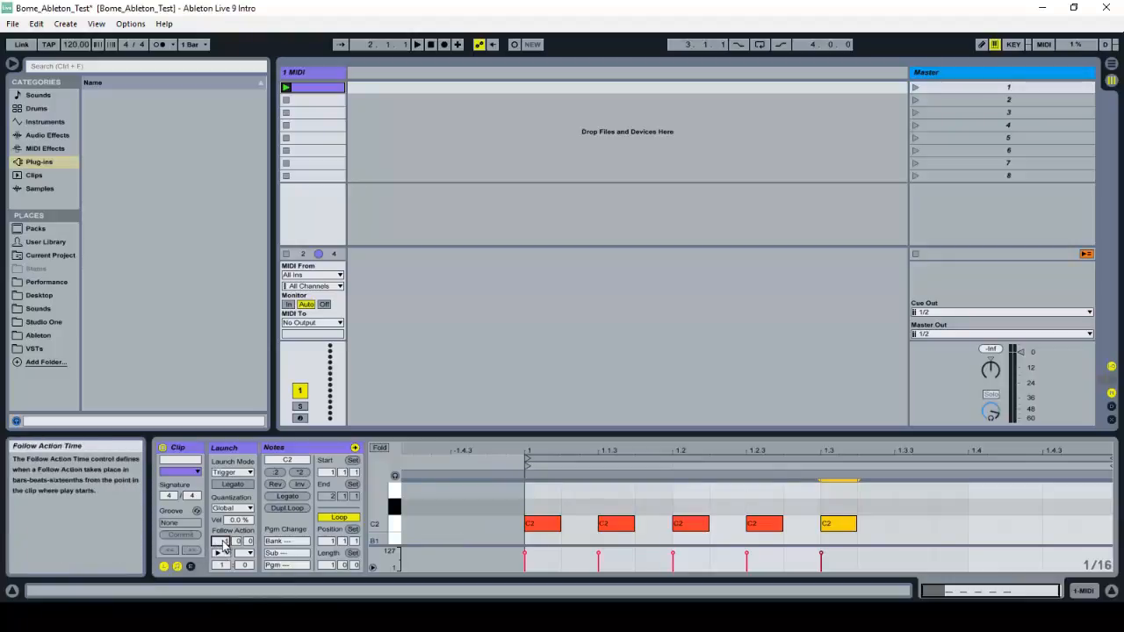
pyautogui.press('space')
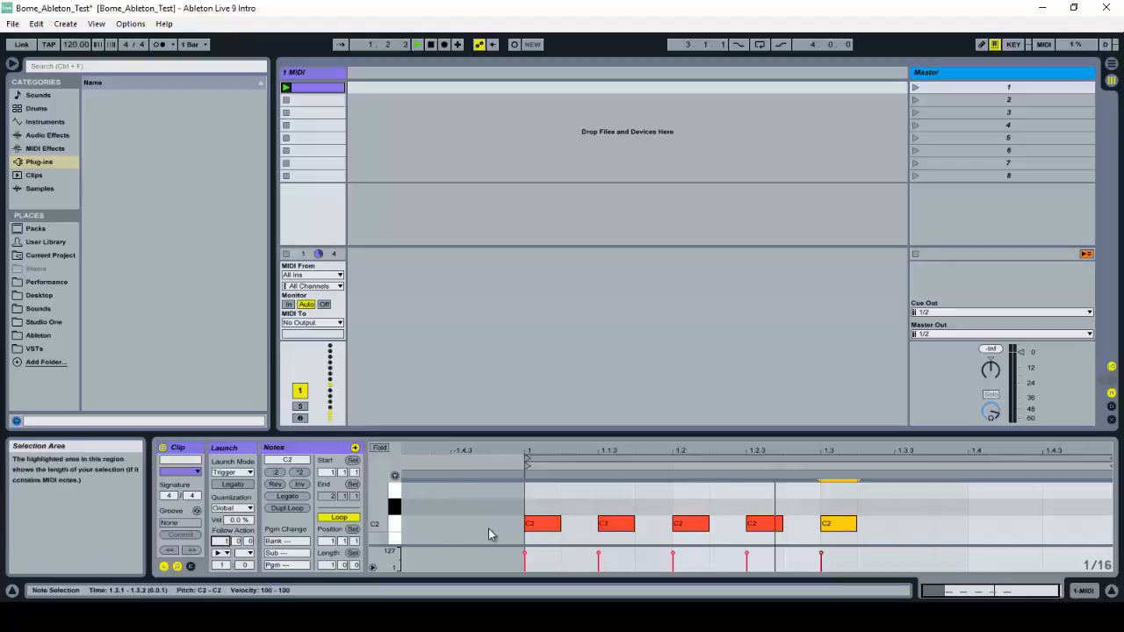
pyautogui.press('space')
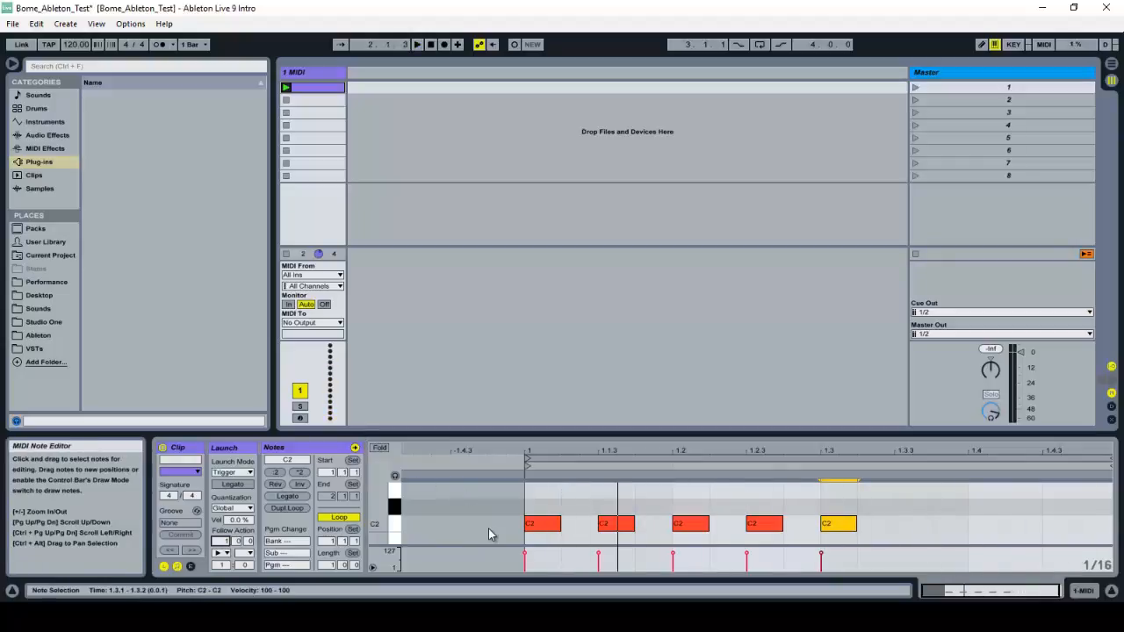
# - Move the last three C2 notes in the clip to positions 1.3.2, 1.4.1 and 1.4.4
pyautogui.click(708, 453)
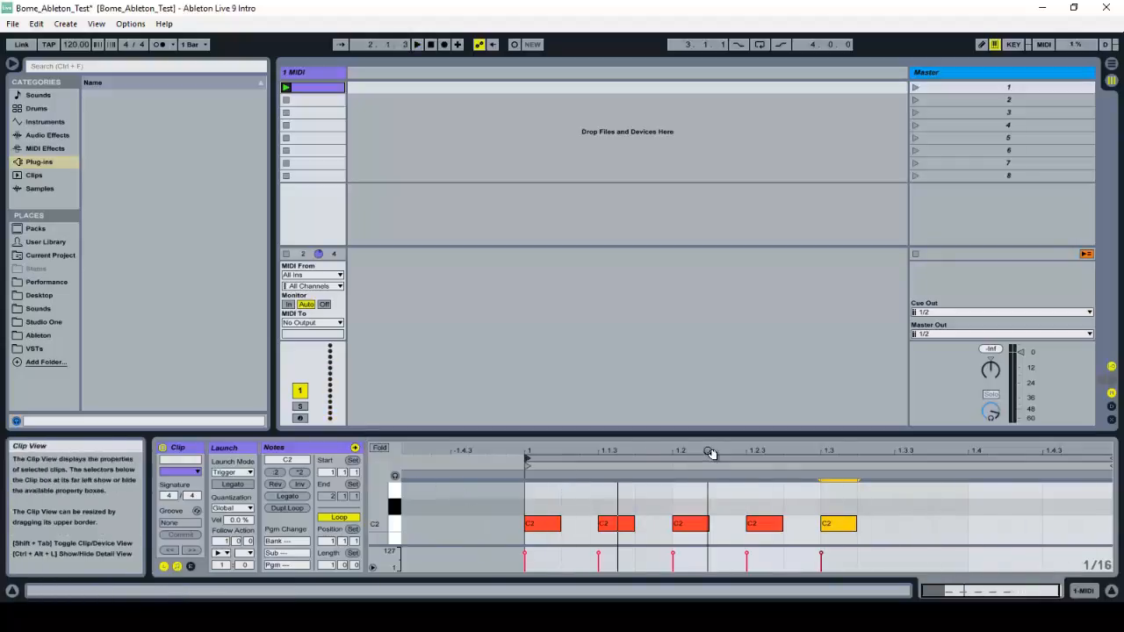
pyautogui.moveTo(710, 452); pyautogui.dragTo(711, 456)
pyautogui.moveTo(824, 525); pyautogui.dragTo(1036, 526)
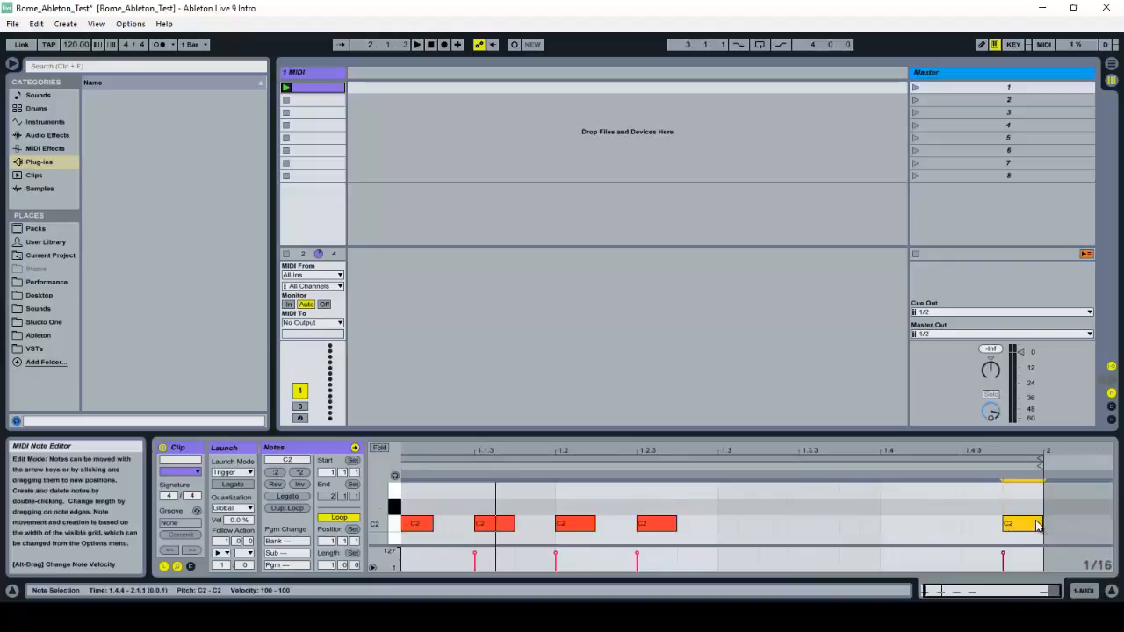
pyautogui.moveTo(668, 517); pyautogui.dragTo(913, 530)
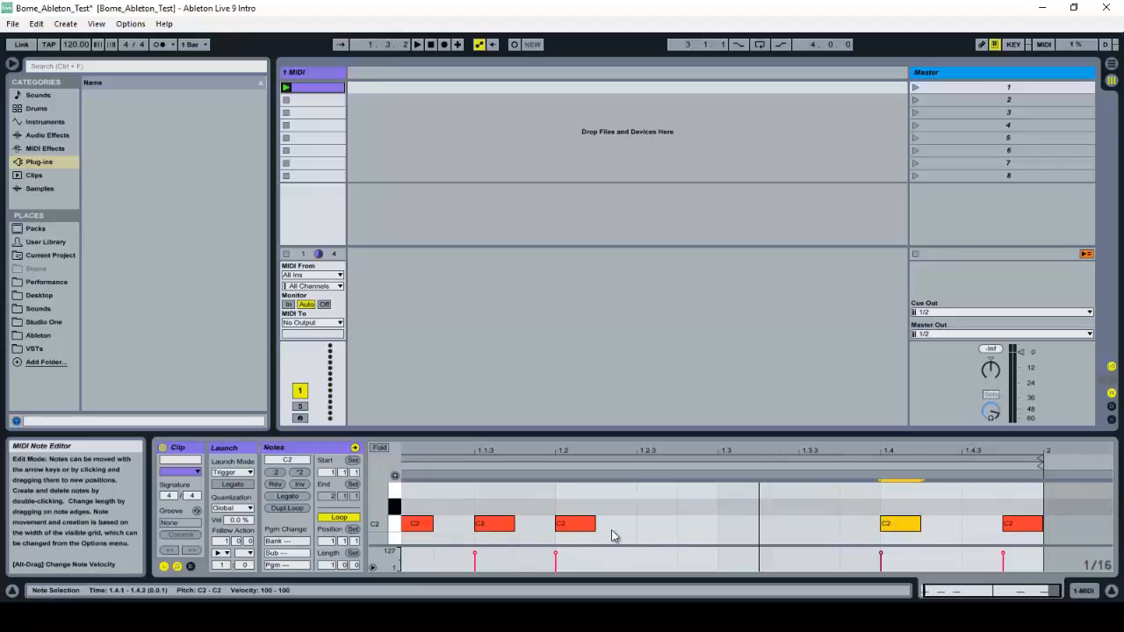
pyautogui.click(590, 531)
pyautogui.moveTo(590, 531); pyautogui.dragTo(793, 531)
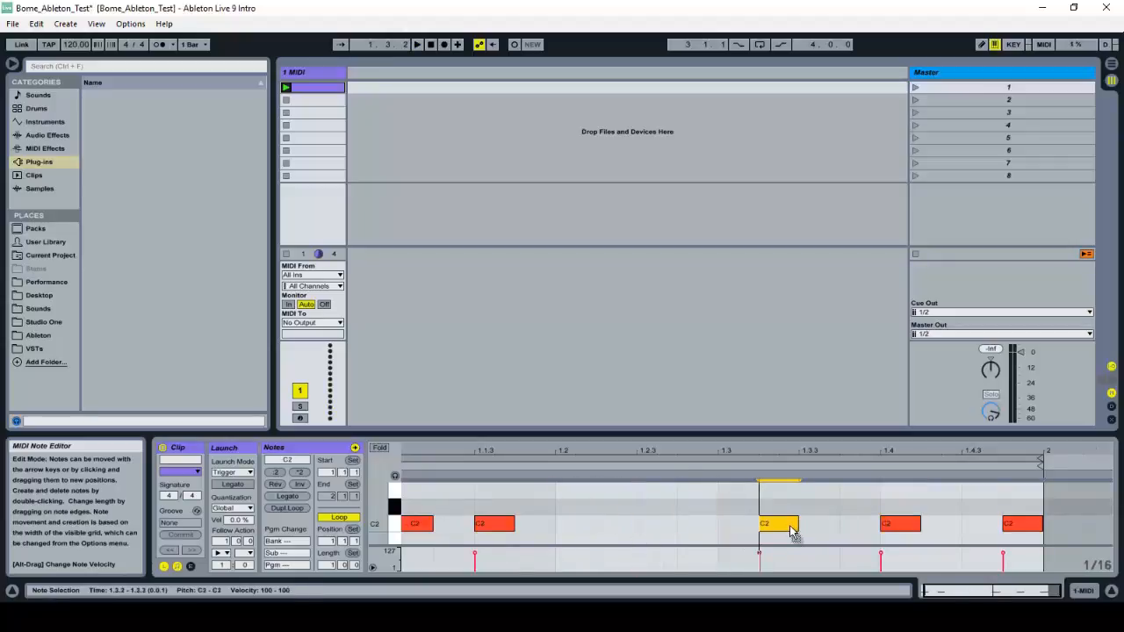
# - Move the second C2 note to 1.2.3, add a C2 note at 1.1.4, and save the Live set
pyautogui.moveTo(478, 524); pyautogui.dragTo(589, 535)
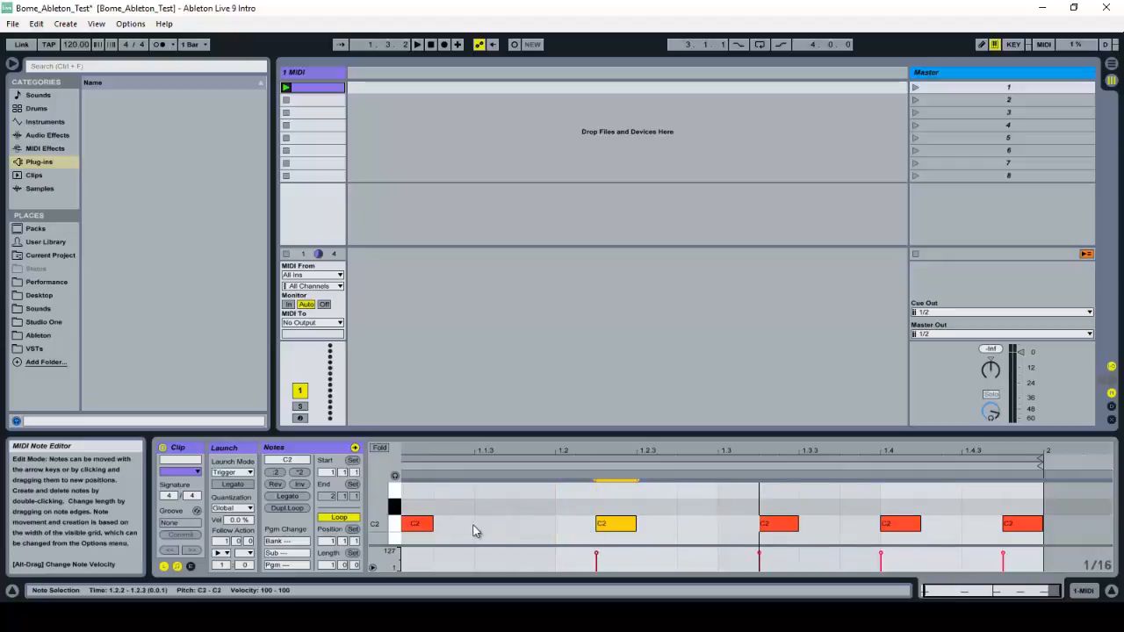
pyautogui.doubleClick(527, 527)
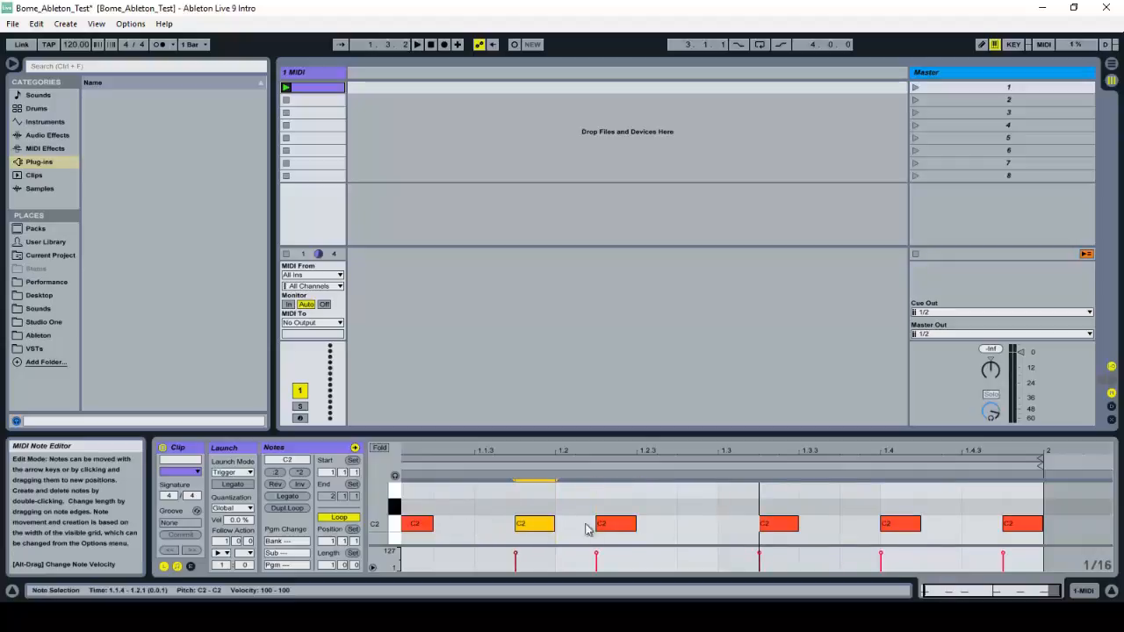
pyautogui.moveTo(608, 527); pyautogui.dragTo(653, 529)
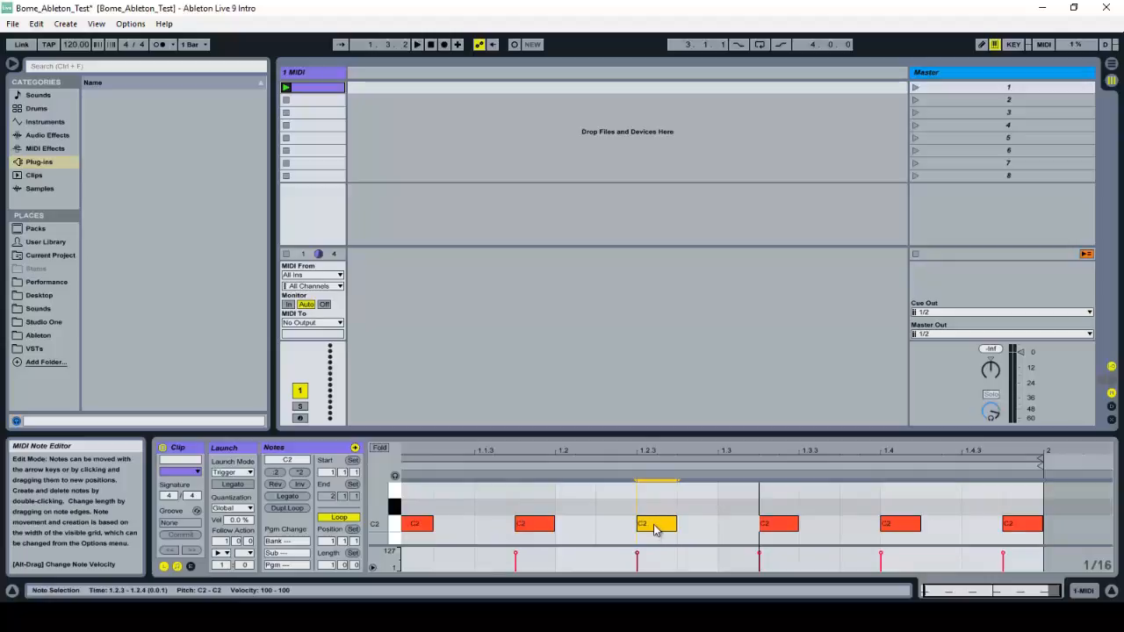
pyautogui.click(654, 575)
pyautogui.hotkey('ctrl', 's')
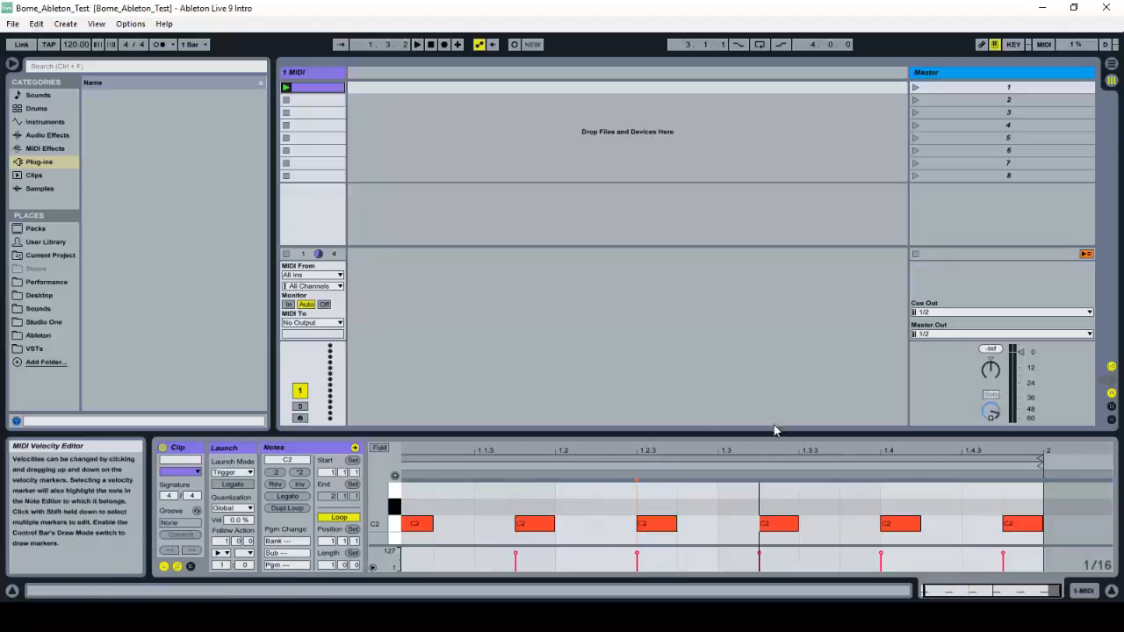
# - Launch scene 1 in Ableton Live and switch to Bome MIDI Translator Pro to check for incoming MIDI
pyautogui.press('space')
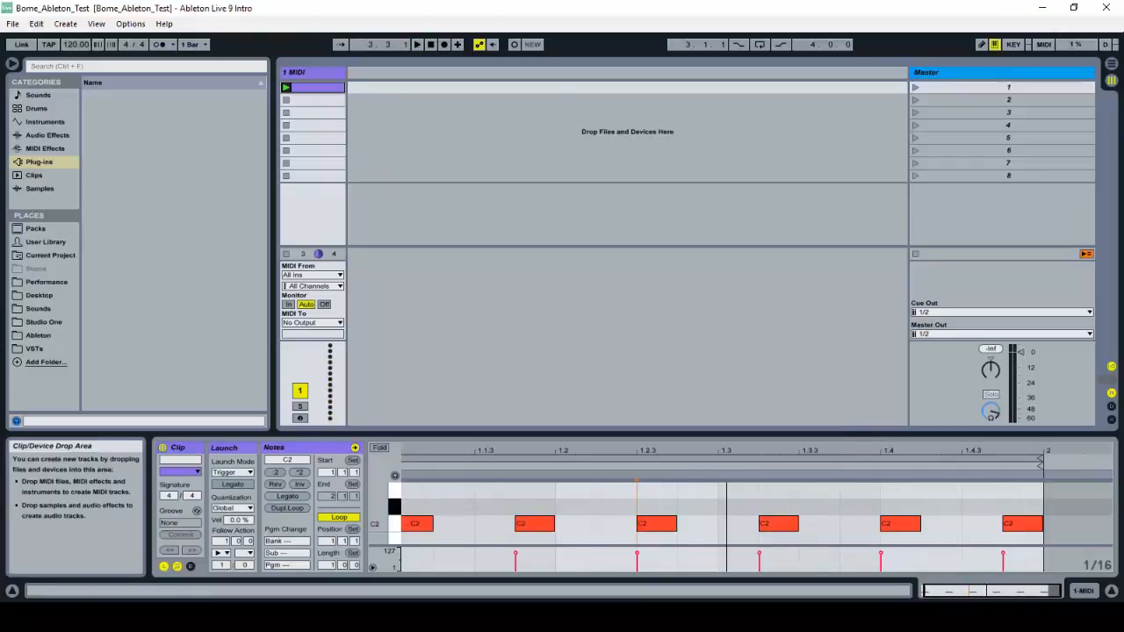
pyautogui.hotkey('alt', 'Tab')
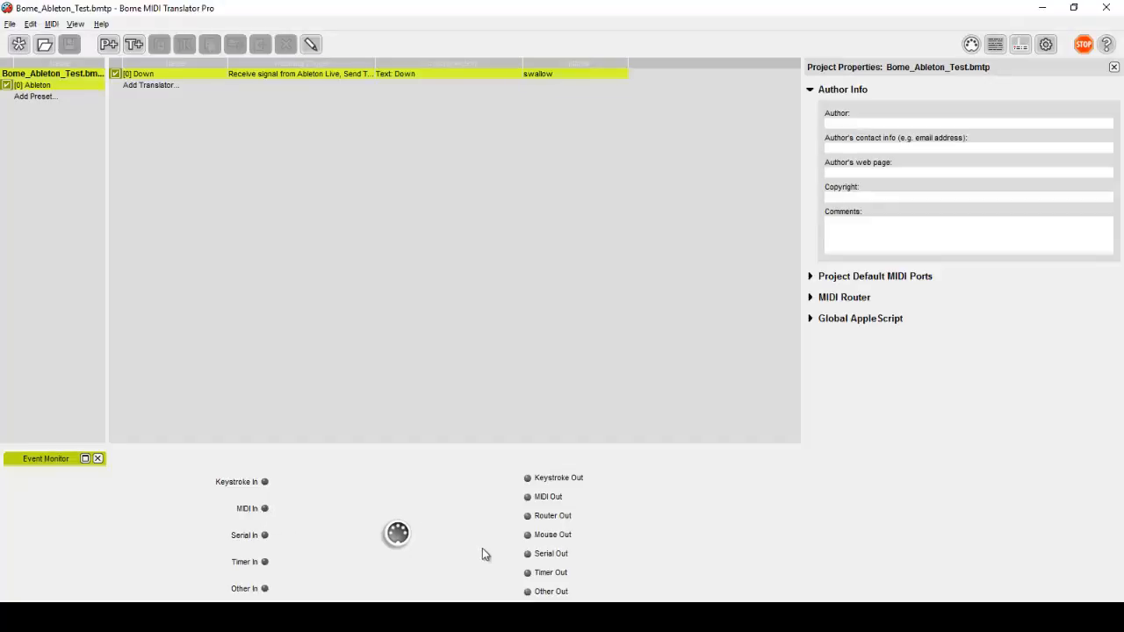
pyautogui.hotkey('alt', 'Tab')
pyautogui.click(913, 90)
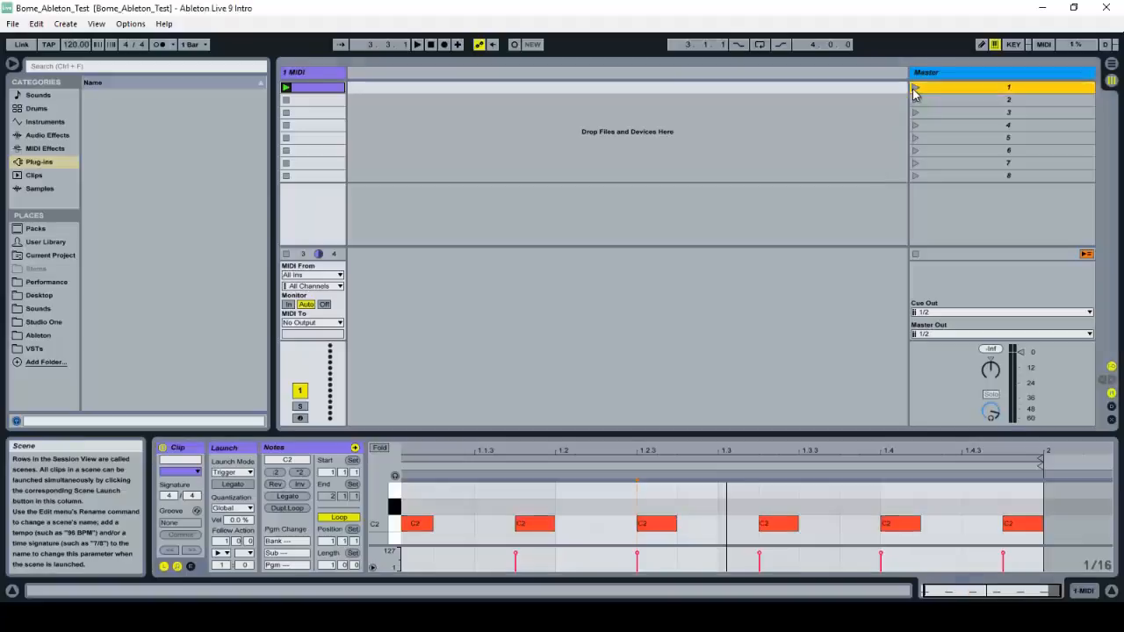
pyautogui.hotkey('alt', 'Tab')
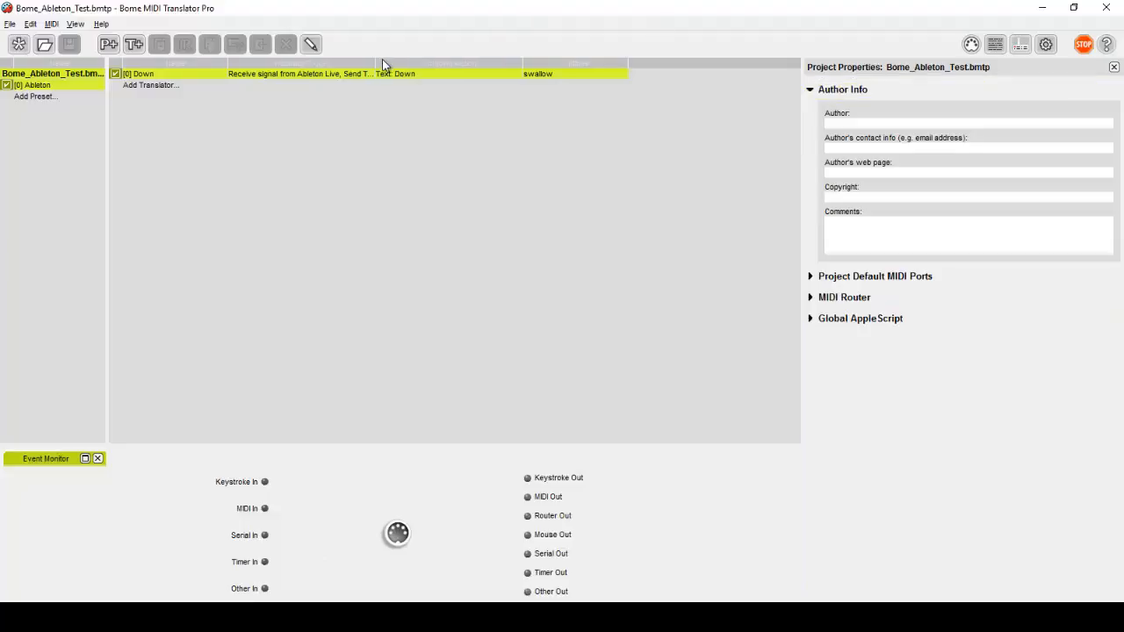
# - Open the Down translator's incoming trigger settings, and compare them with the notes in Ableton Live's MIDI clip
pyautogui.click(332, 75)
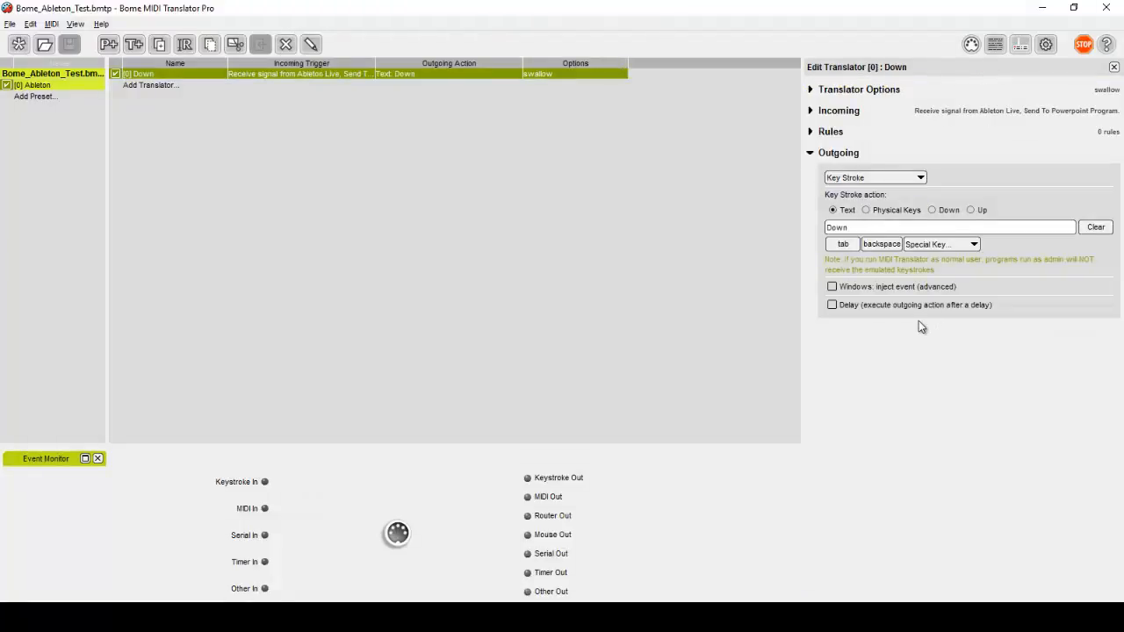
pyautogui.click(839, 110)
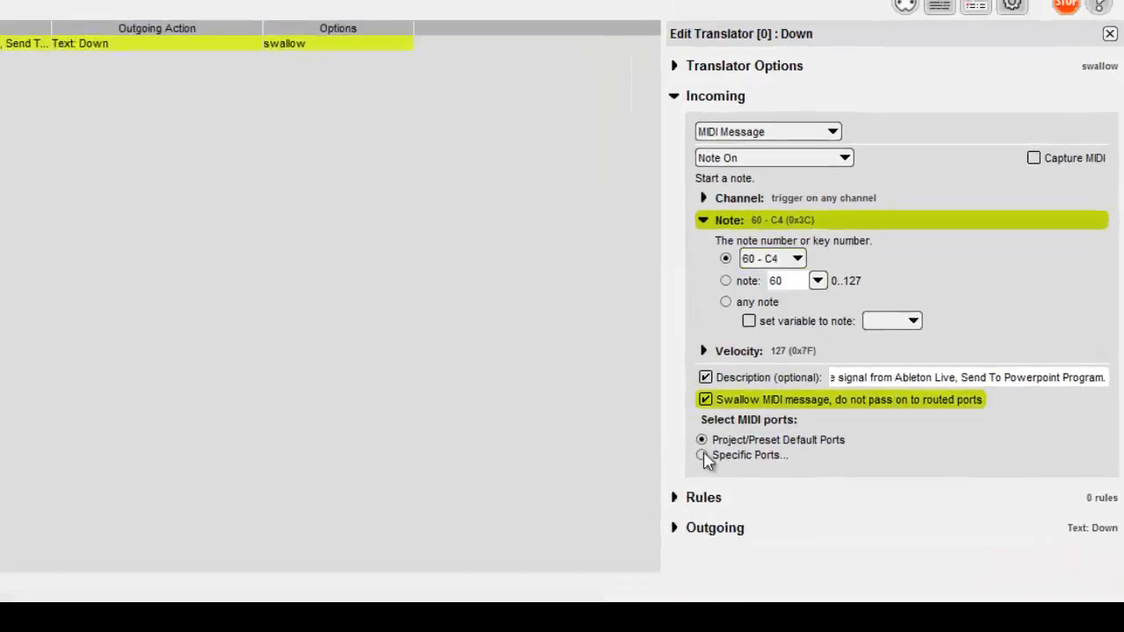
pyautogui.hotkey('alt', 'Tab')
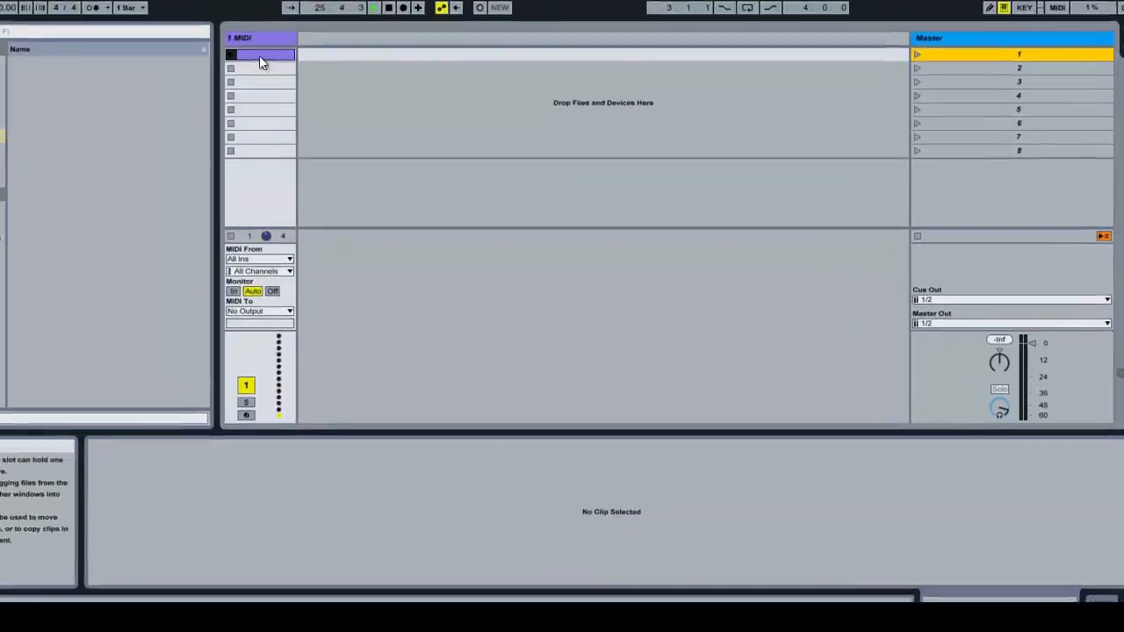
pyautogui.click(313, 87)
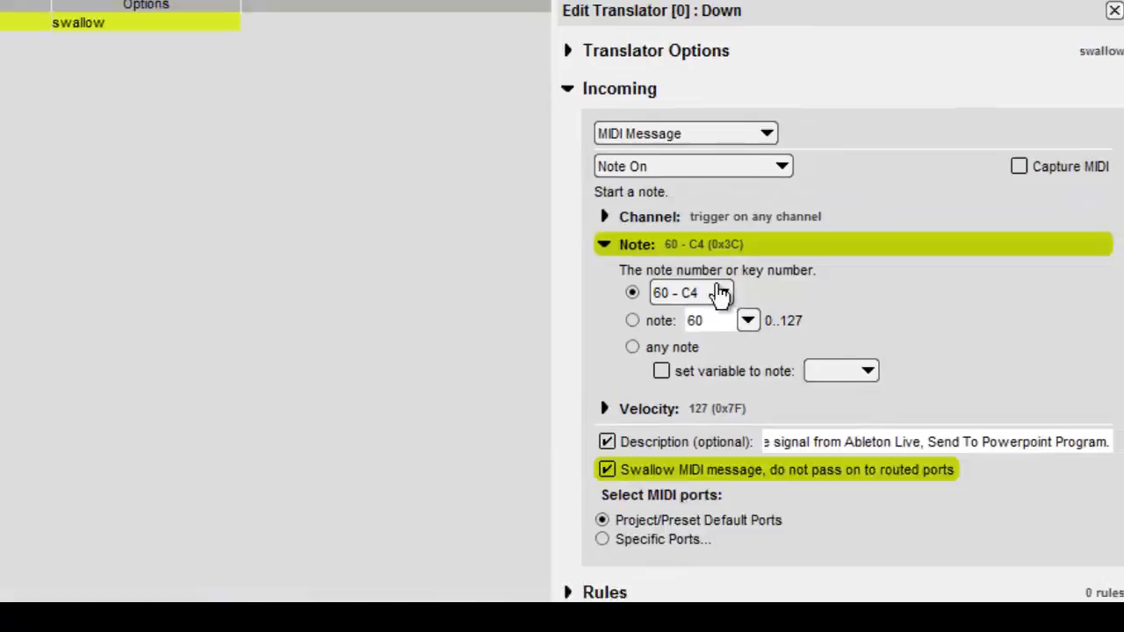
# - Set the Down translator's incoming note to 36 - C2, and switch it to trigger on any note
pyautogui.click(731, 249)
pyautogui.click(731, 249)
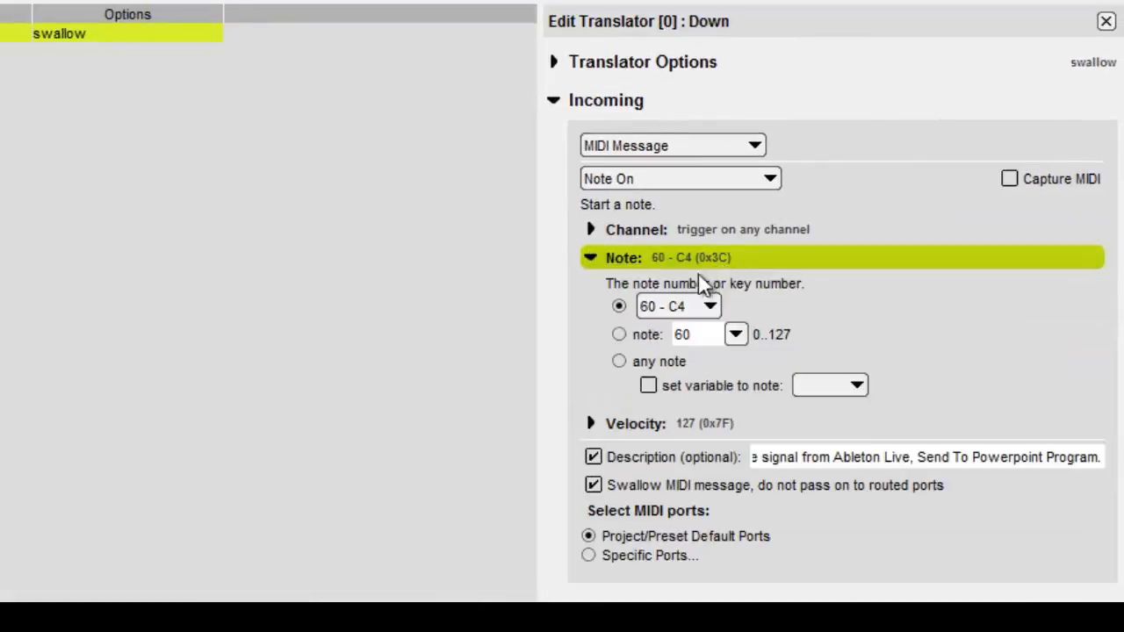
pyautogui.click(708, 307)
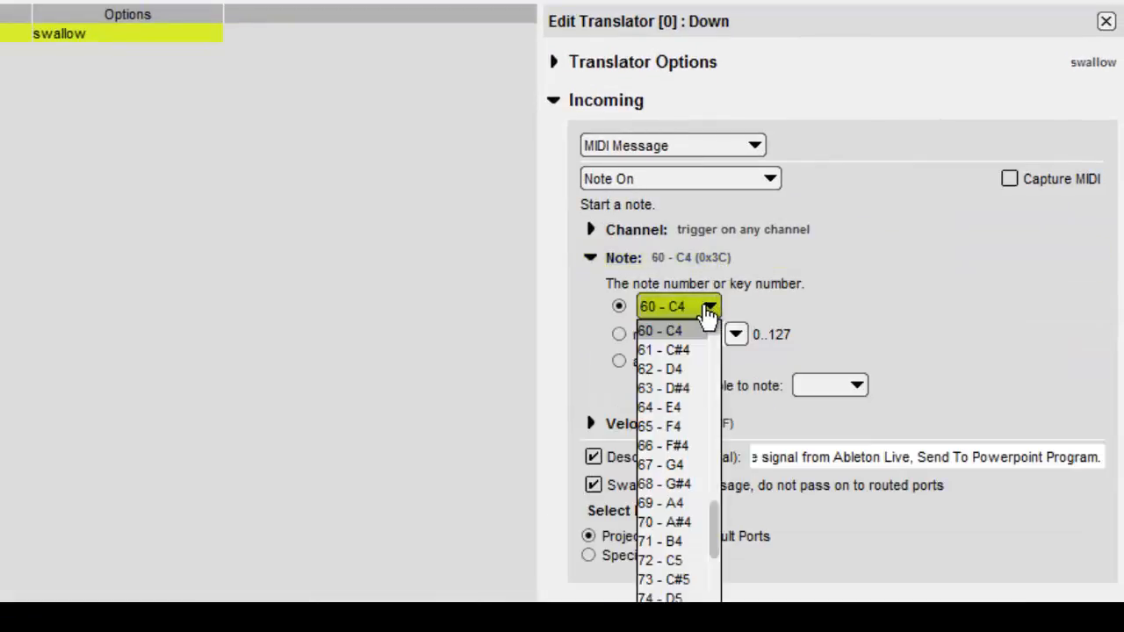
pyautogui.moveTo(710, 536); pyautogui.dragTo(720, 467)
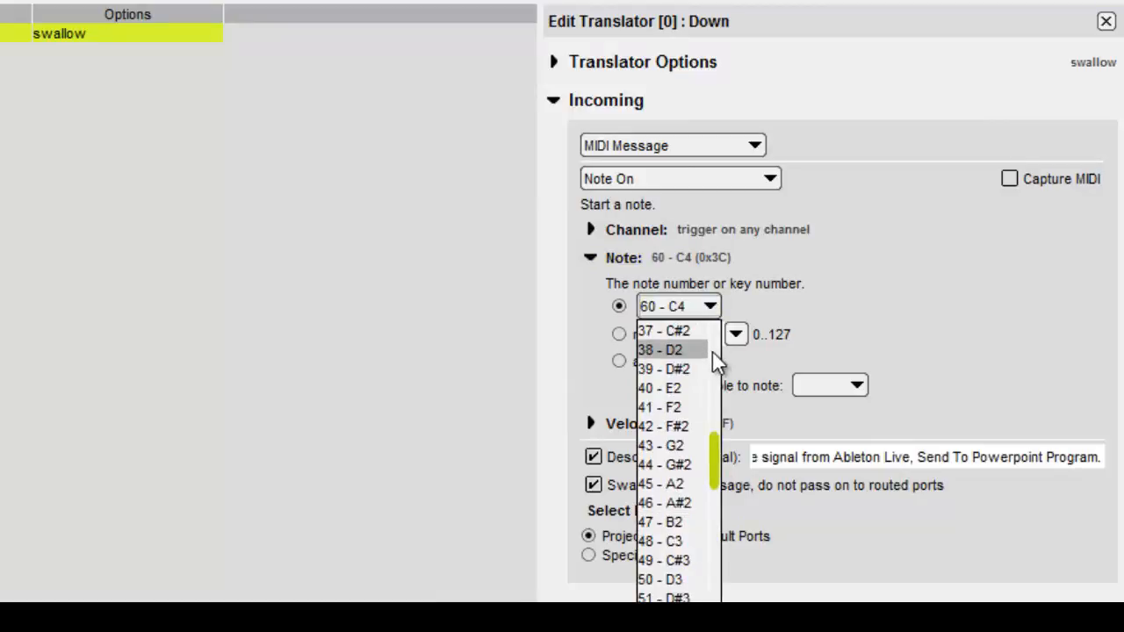
pyautogui.moveTo(710, 450); pyautogui.dragTo(717, 427)
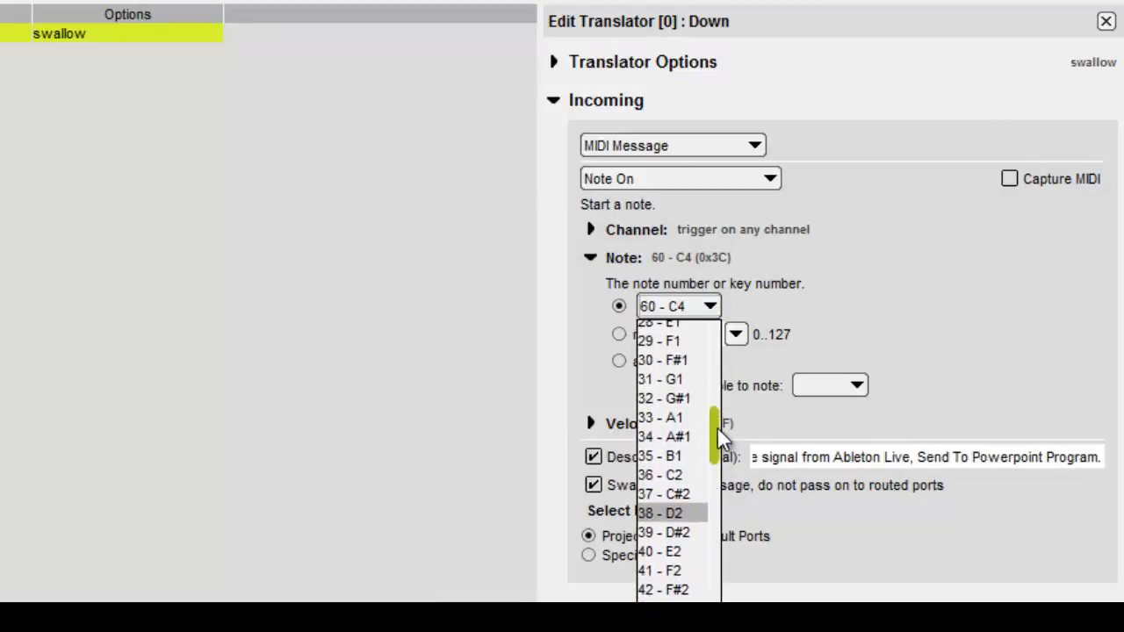
pyautogui.click(683, 476)
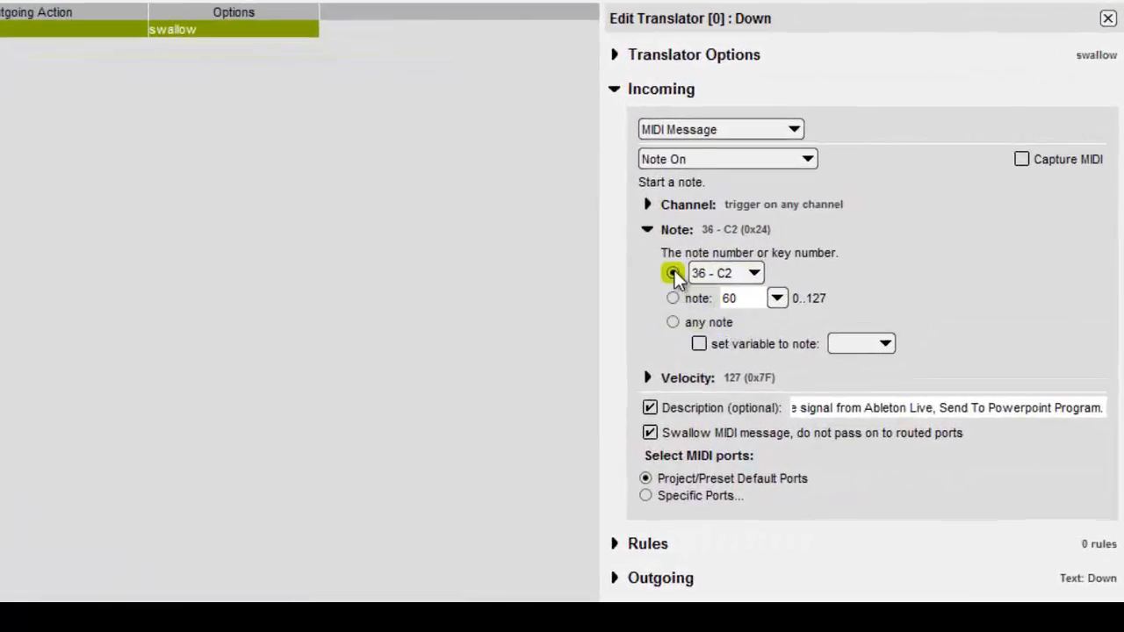
pyautogui.click(672, 323)
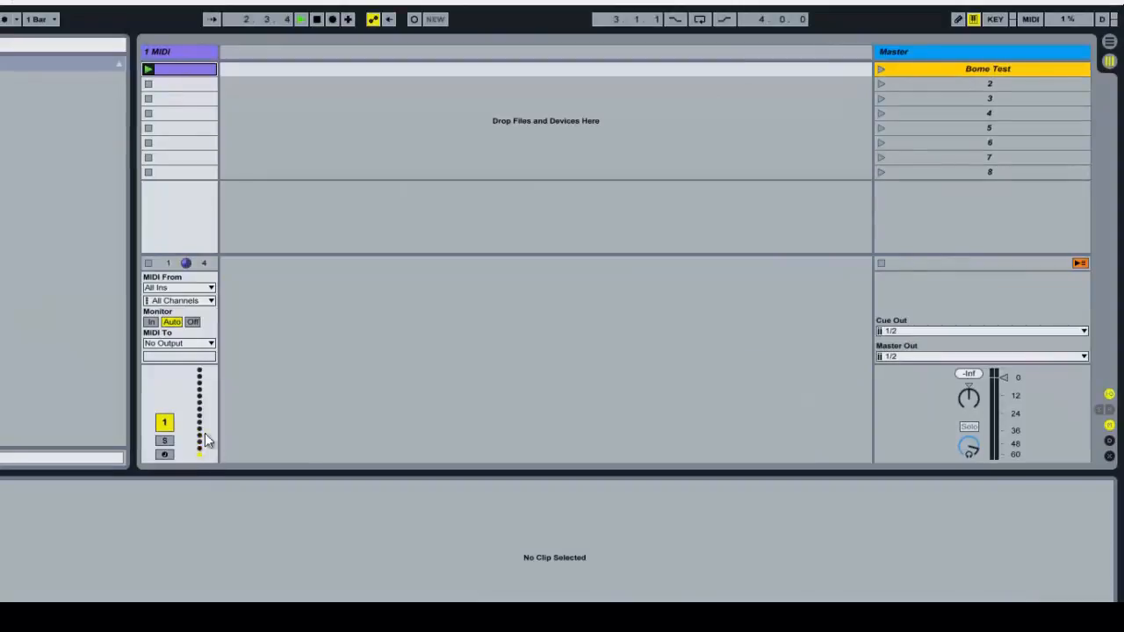
# - In Ableton Live, display the notes of the first MIDI clip and rename its track to Lyric Cues
pyautogui.click(172, 69)
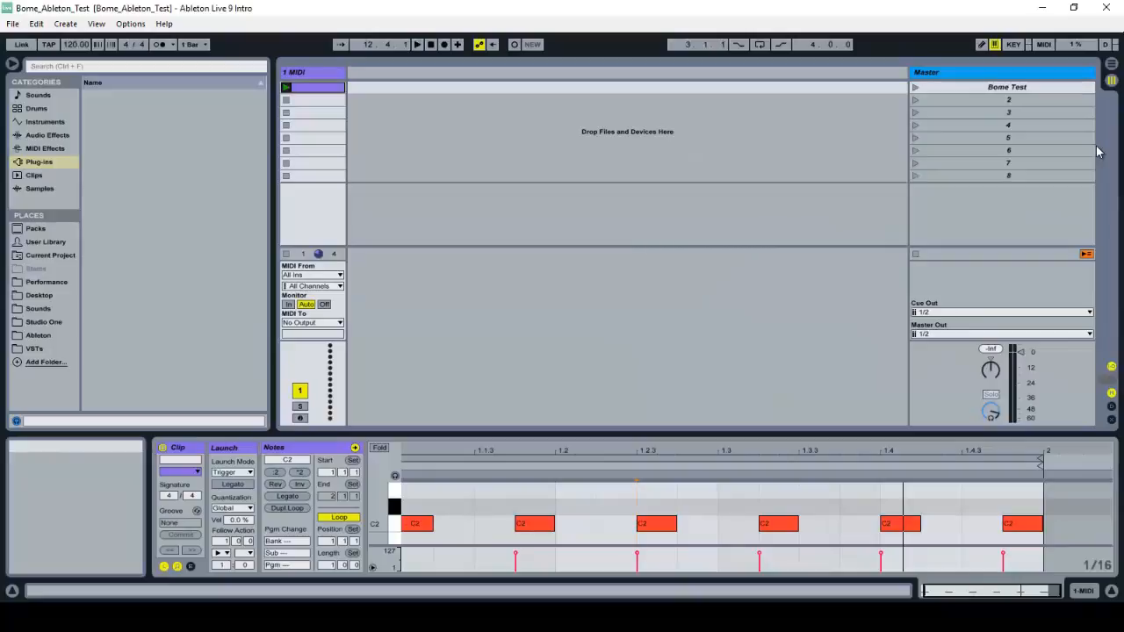
pyautogui.click(130, 23)
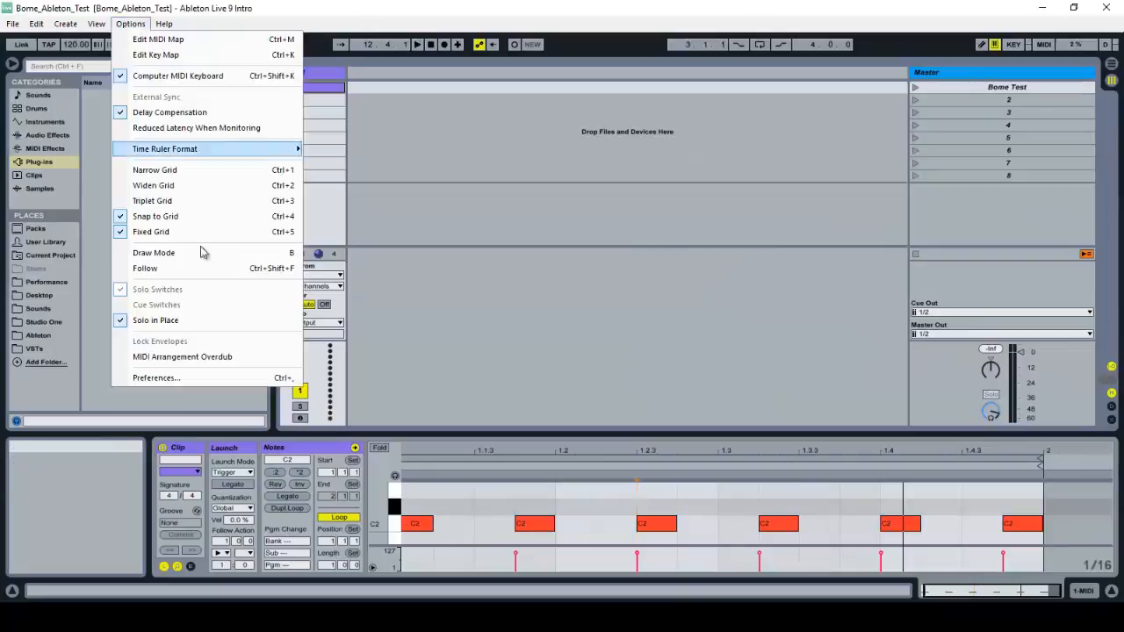
pyautogui.click(126, 413)
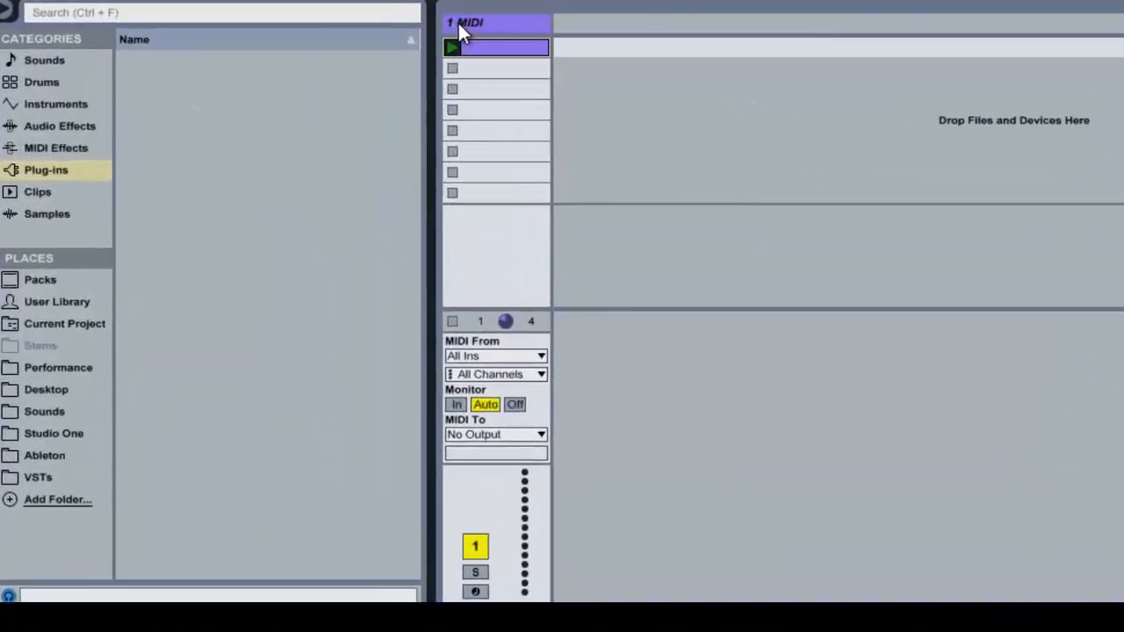
pyautogui.click(300, 75)
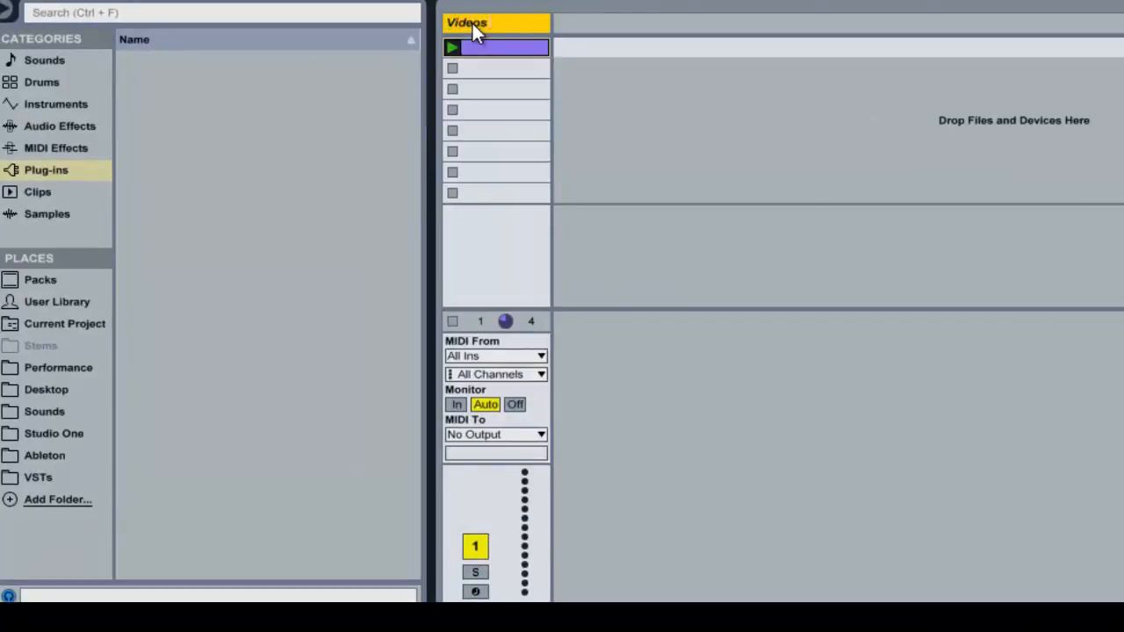
pyautogui.write('Cuesues')
# - Route the Lyric Cues track's MIDI output to Bome MIDI Translator 1 on channel 1
pyautogui.click(531, 435)
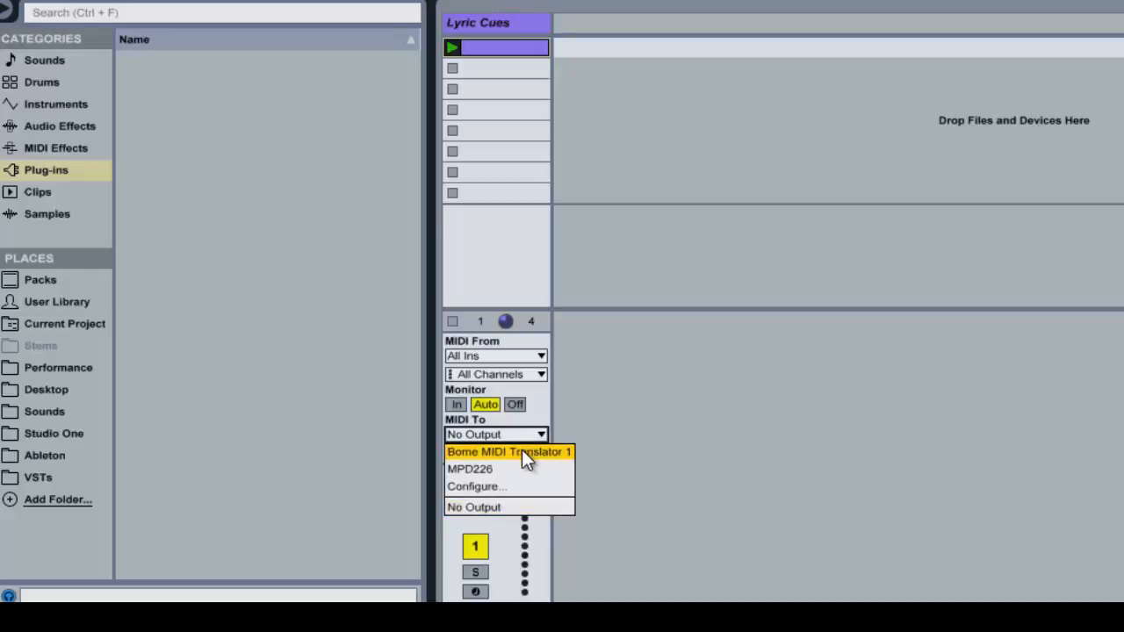
pyautogui.click(525, 453)
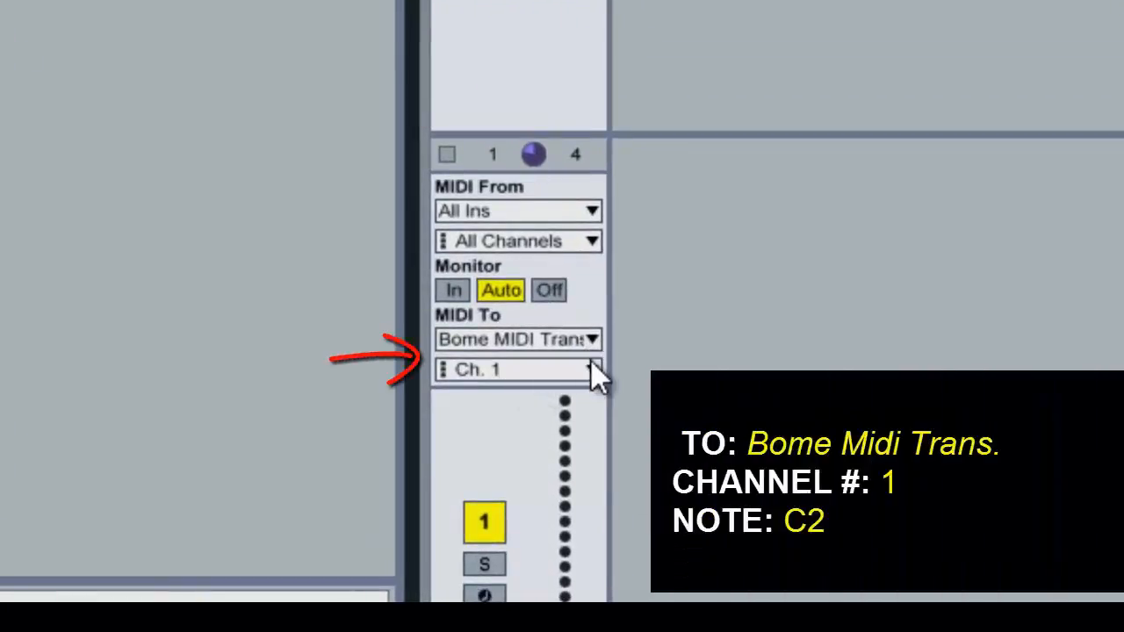
pyautogui.click(590, 370)
pyautogui.click(552, 399)
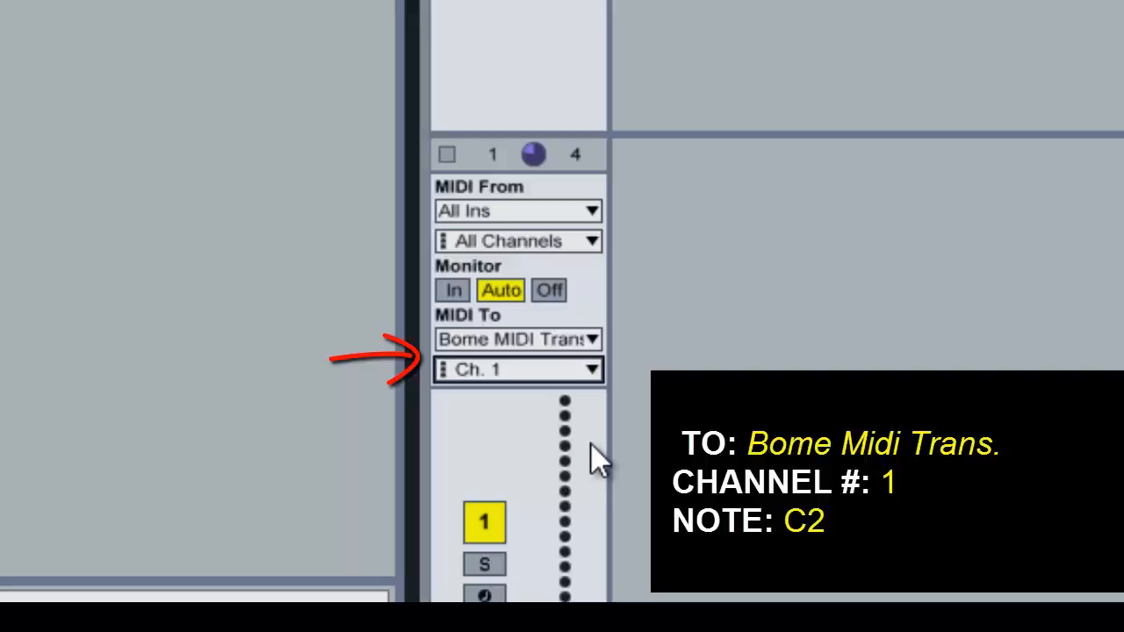
pyautogui.click(542, 339)
pyautogui.click(539, 367)
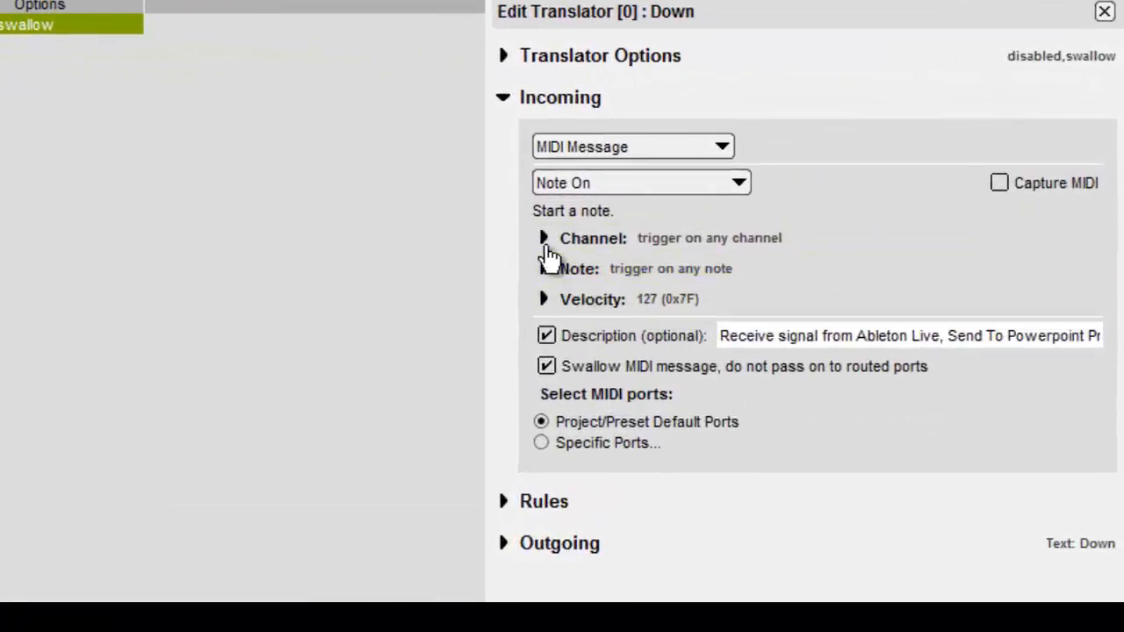
# - In Bome MIDI Translator Pro, set the Down translator's incoming trigger to 0 - Channel 1 and note 36 - C2
pyautogui.click(544, 240)
pyautogui.click(707, 292)
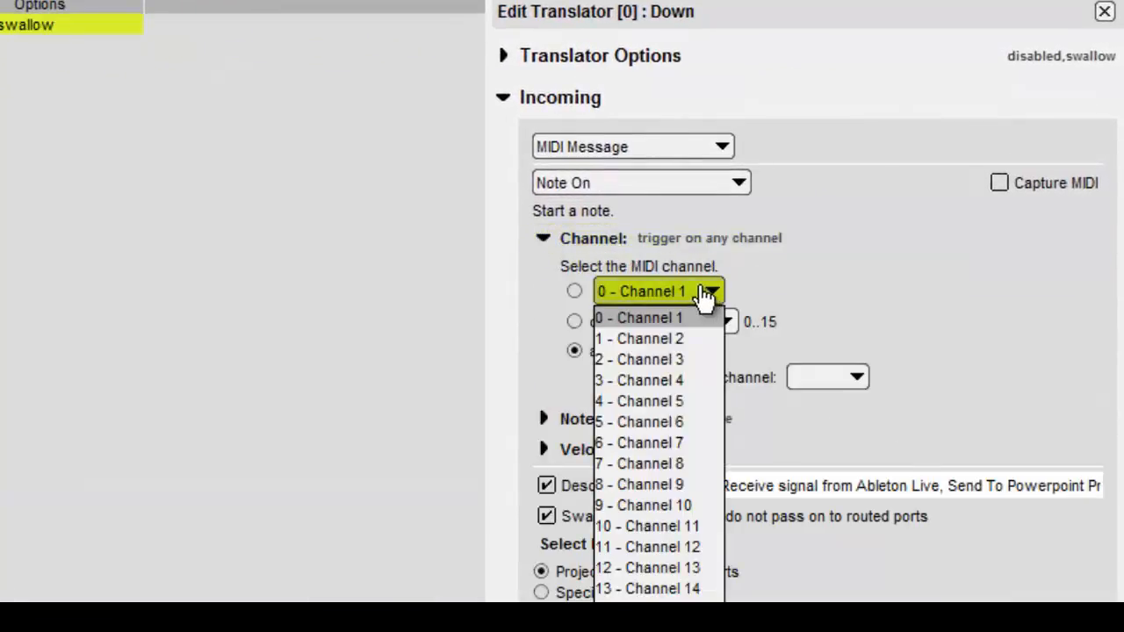
pyautogui.click(672, 317)
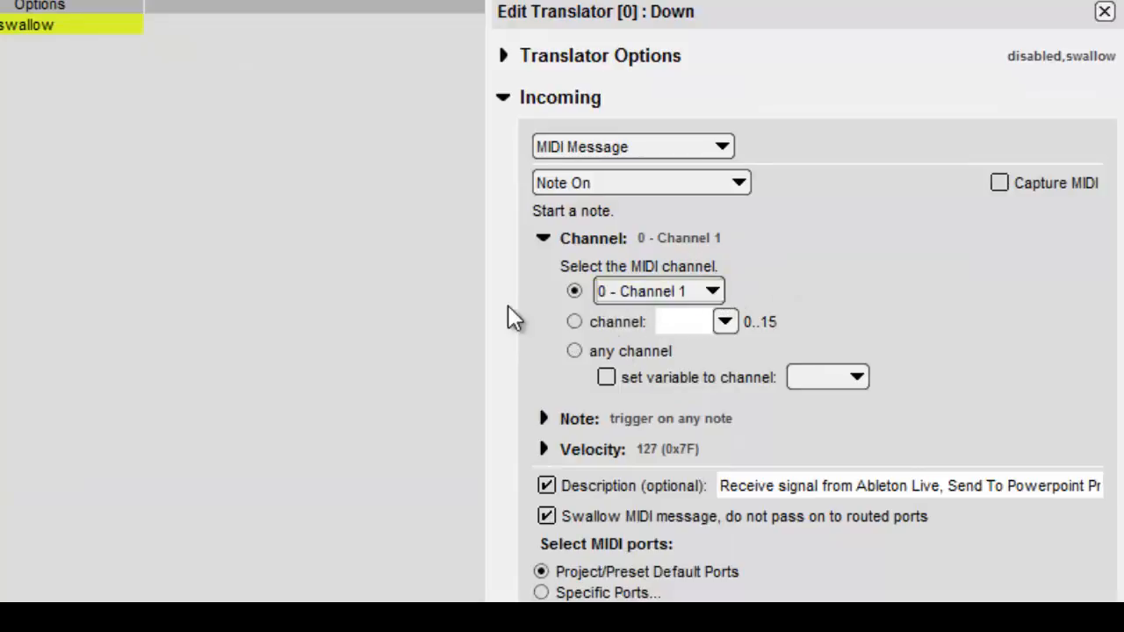
pyautogui.click(542, 419)
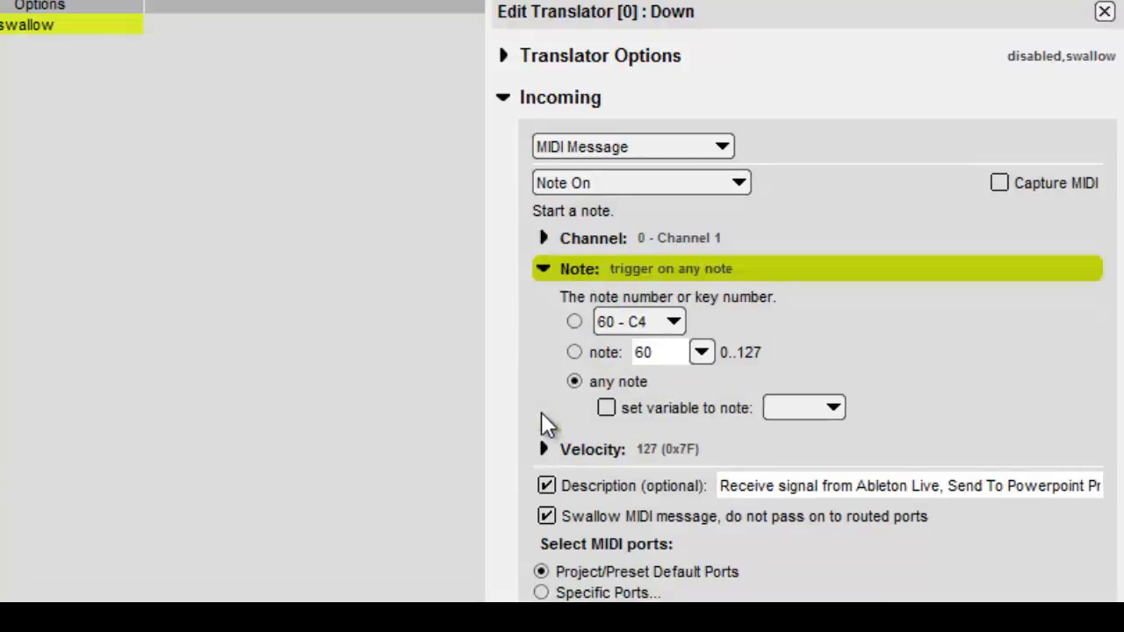
pyautogui.click(670, 323)
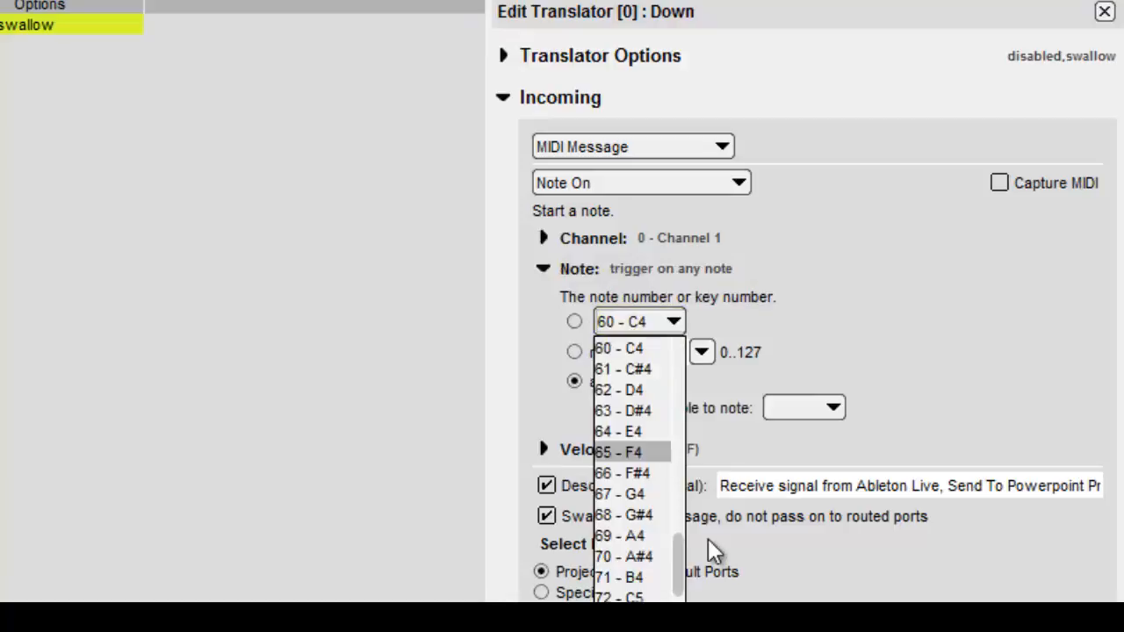
pyautogui.moveTo(681, 562); pyautogui.dragTo(681, 455)
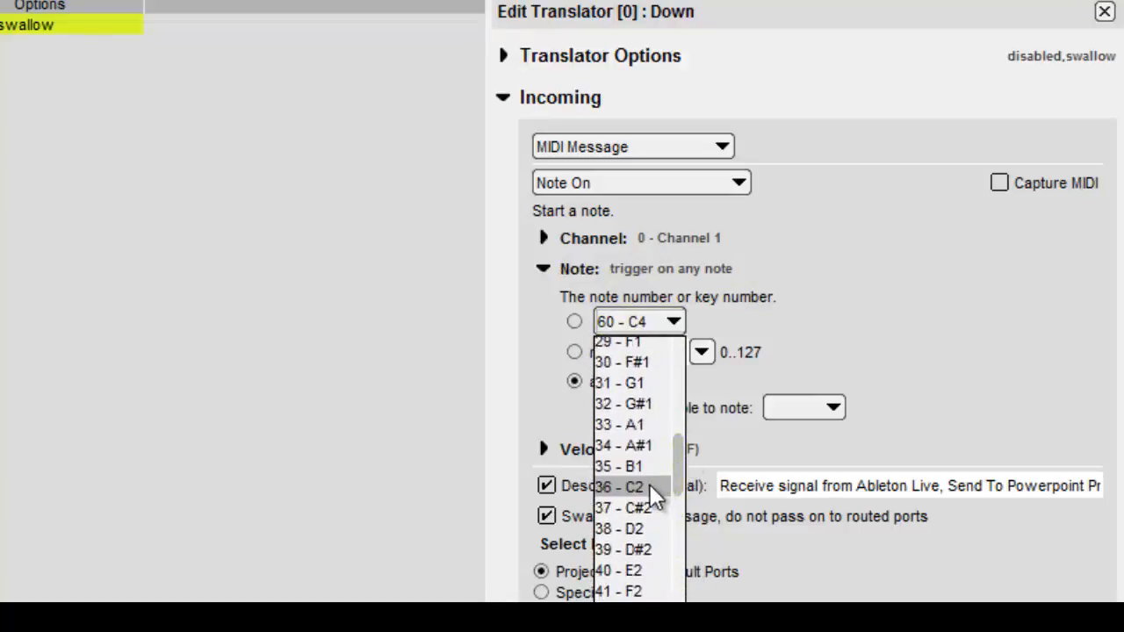
pyautogui.click(649, 485)
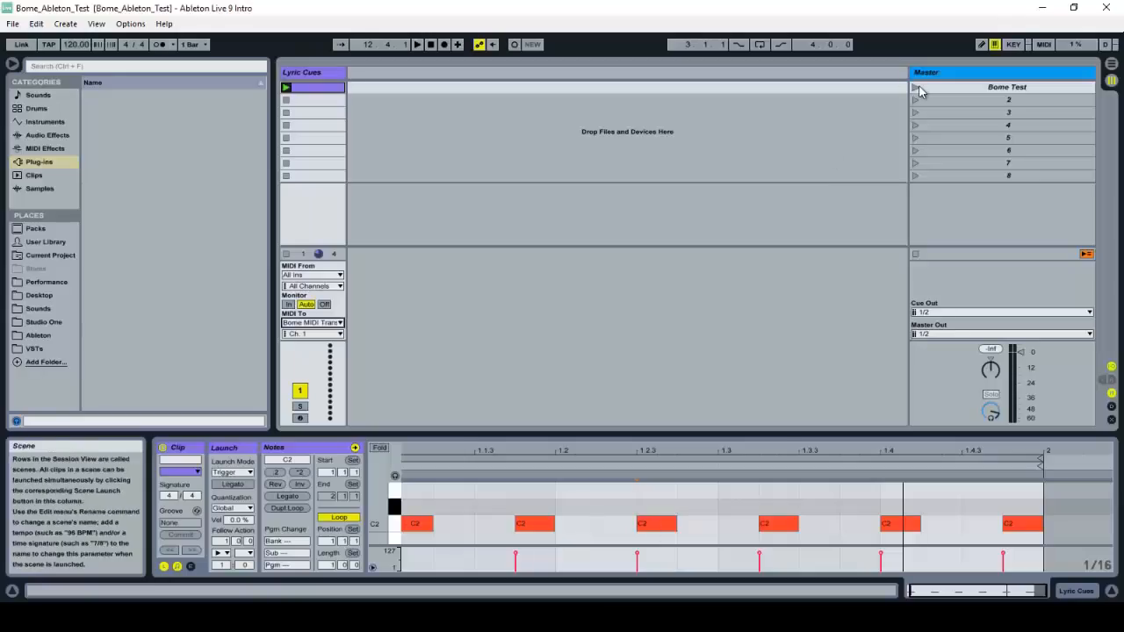
# - Launch the Bome Test scene in Ableton Live, and set the Down translator in Bome MIDI Translator Pro to trigger on any note
pyautogui.click(915, 88)
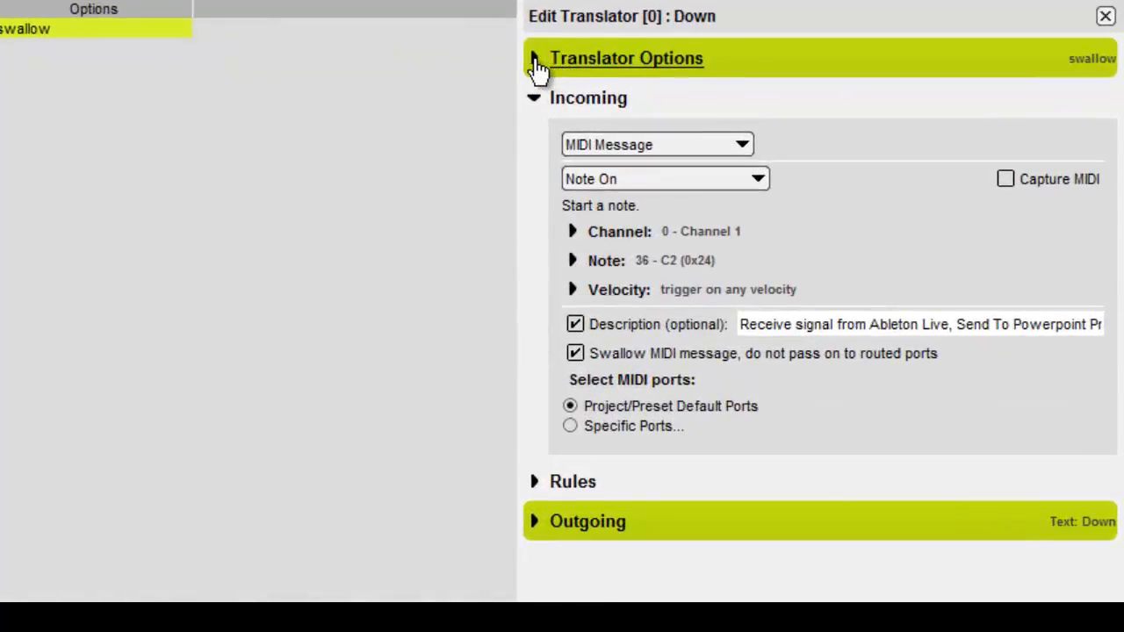
pyautogui.click(535, 60)
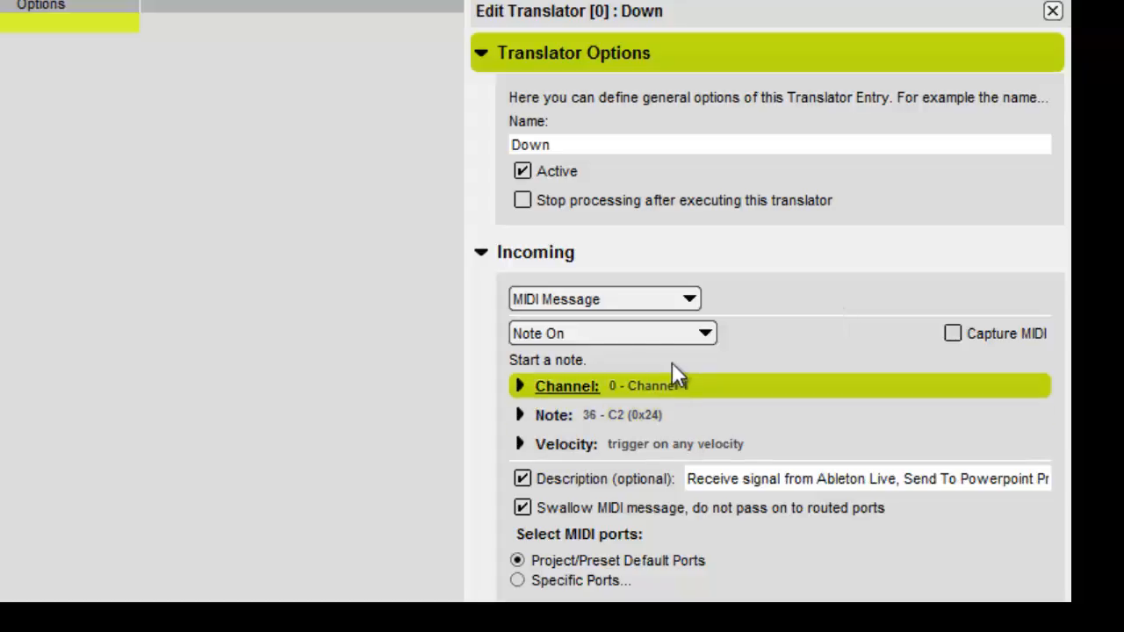
pyautogui.click(519, 415)
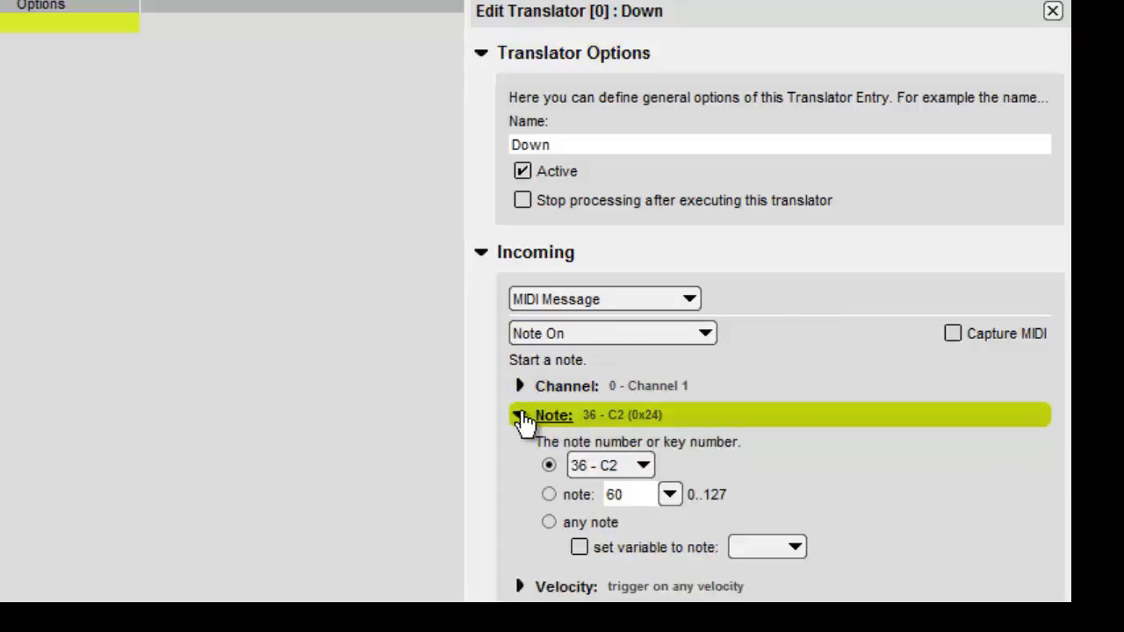
pyautogui.click(550, 522)
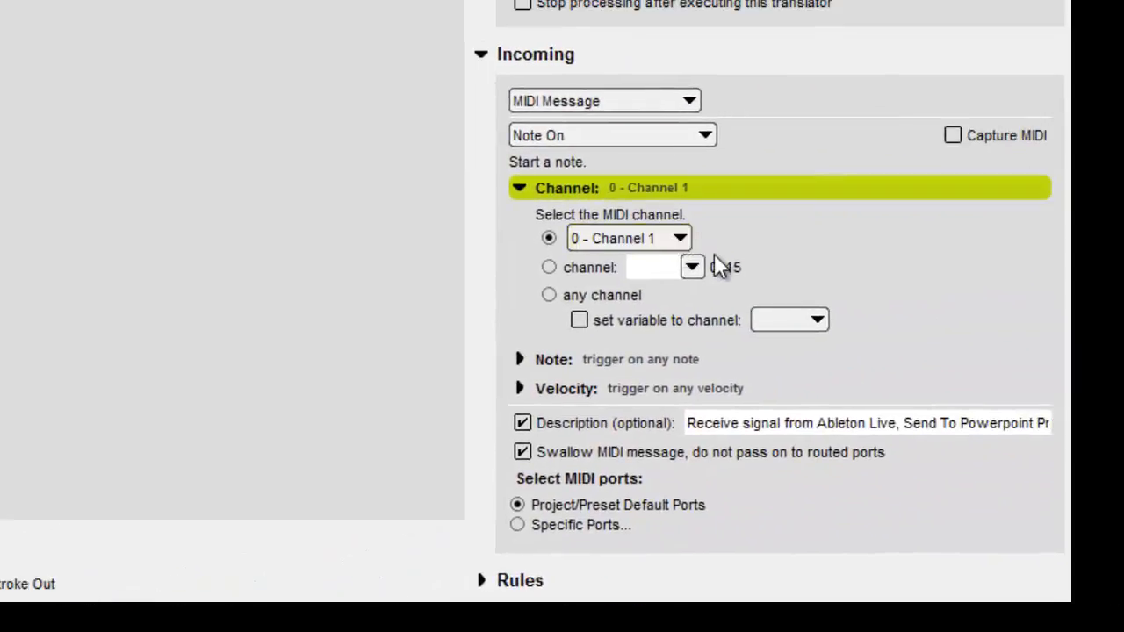
# - Switch the Down translator's incoming note to 36 - C2 and back to any note to compare the event activity
pyautogui.click(528, 362)
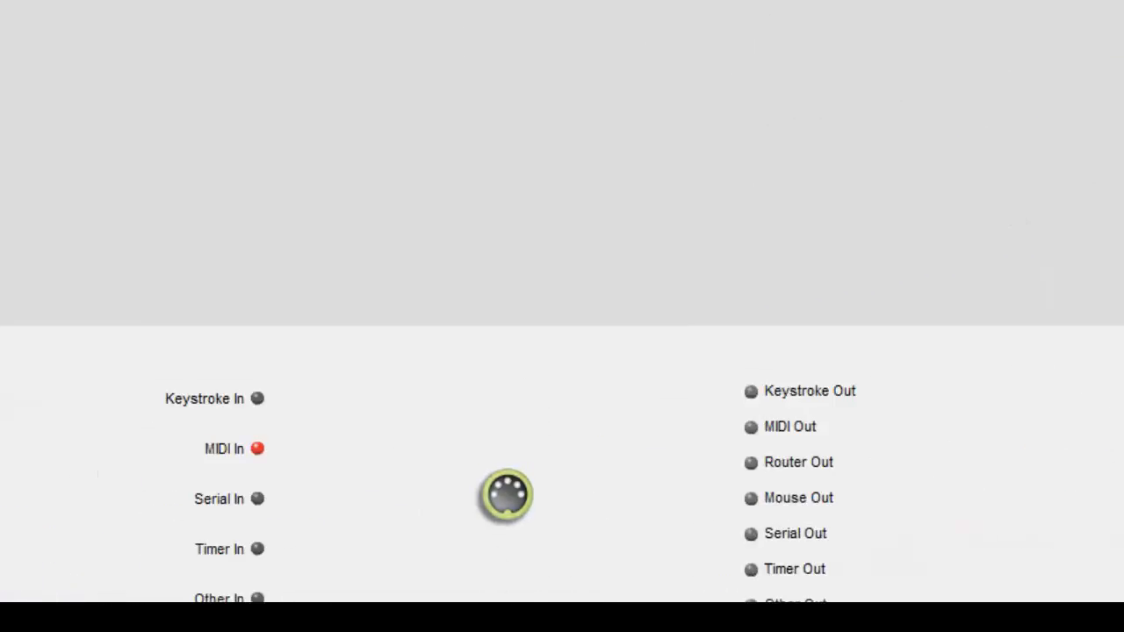
pyautogui.click(926, 177)
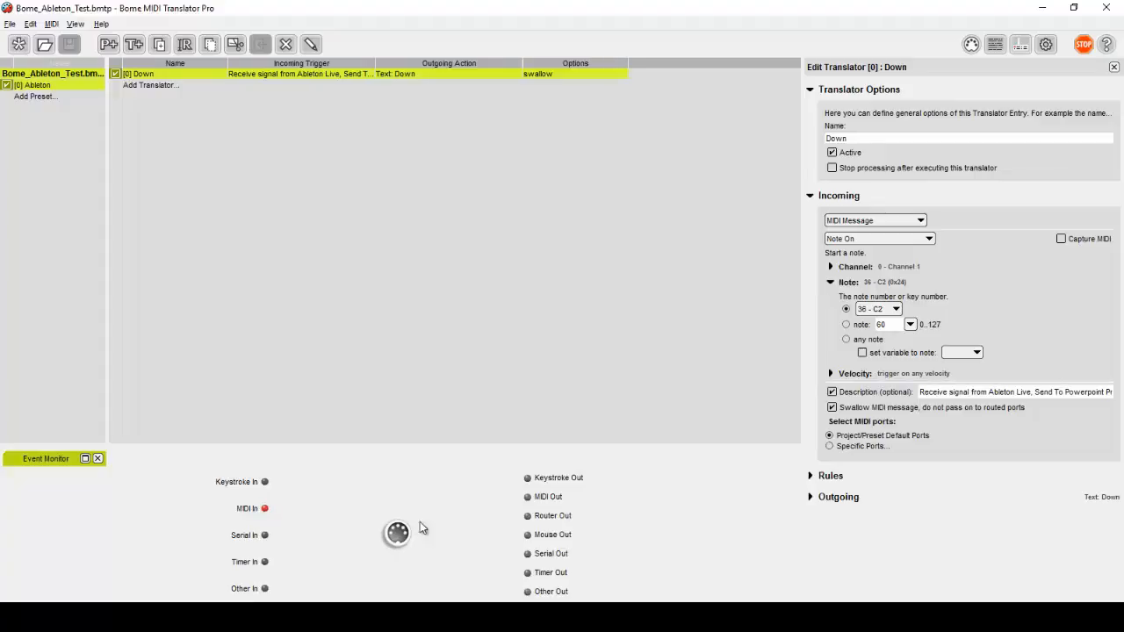
pyautogui.click(846, 340)
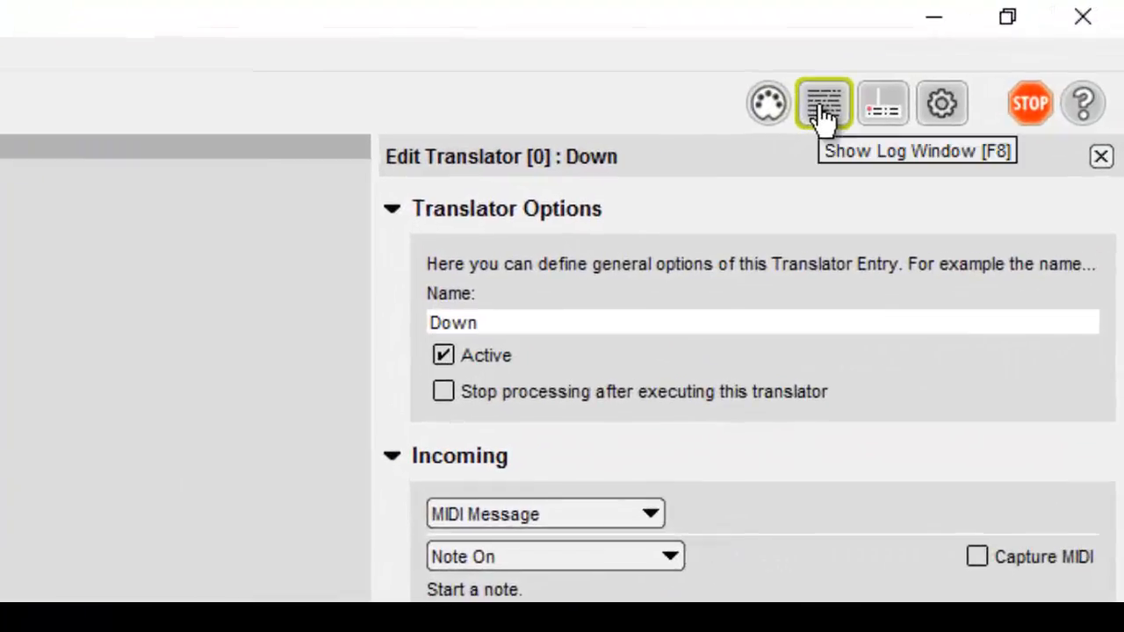
# - Show the log window, enlarge it, and examine a Note On entry for its channel, note number and velocity
pyautogui.click(823, 105)
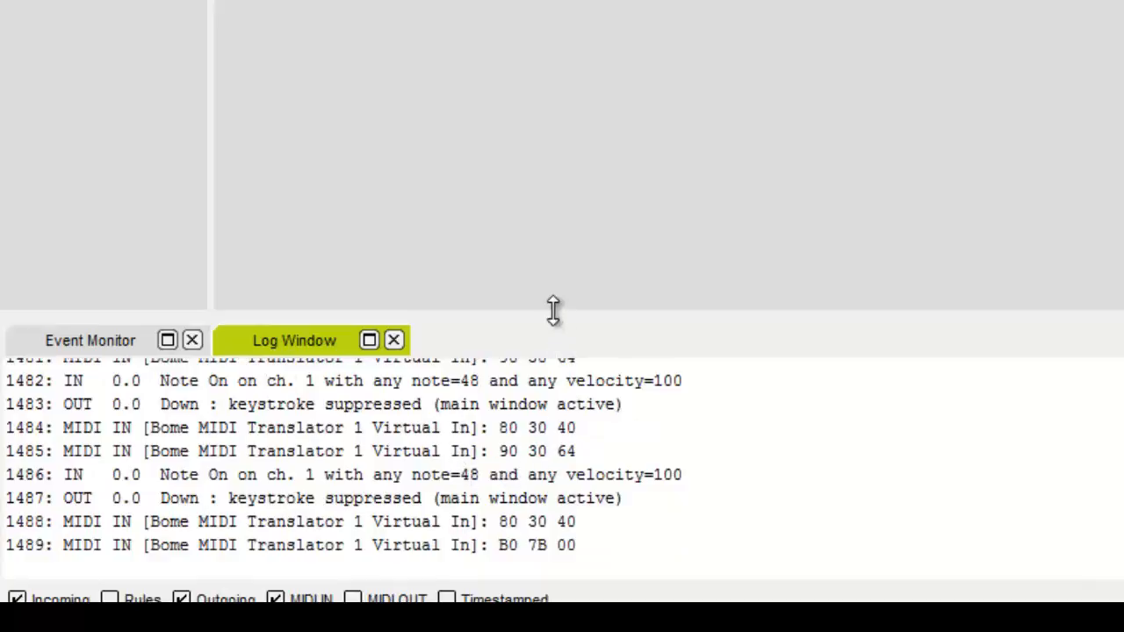
pyautogui.moveTo(553, 309); pyautogui.dragTo(572, 39)
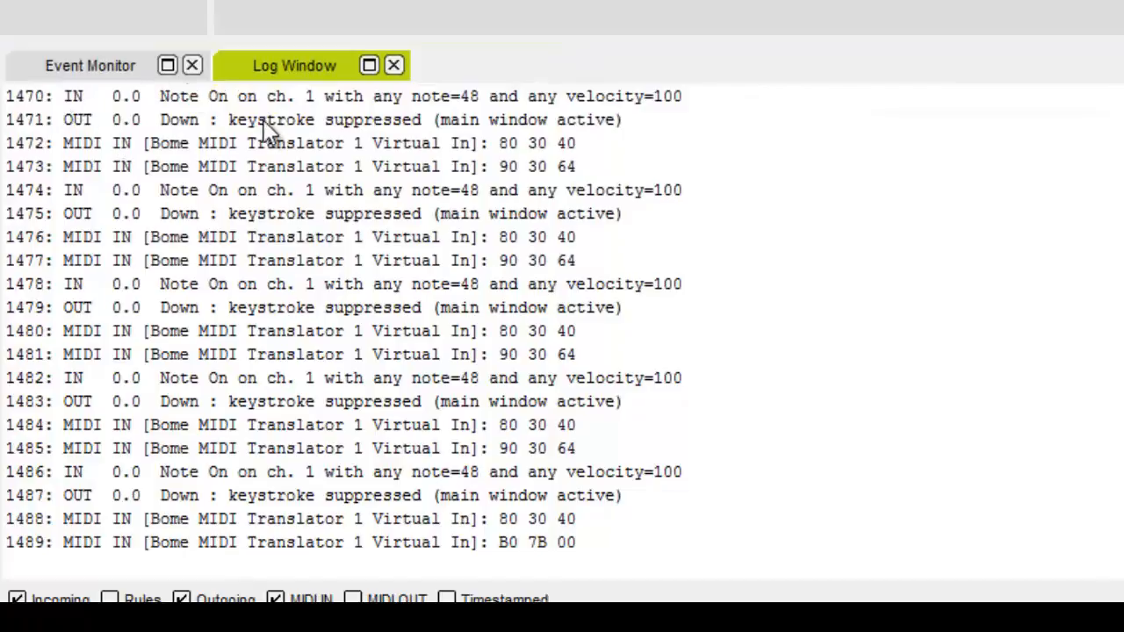
pyautogui.doubleClick(75, 97)
pyautogui.moveTo(160, 95); pyautogui.dragTo(681, 99)
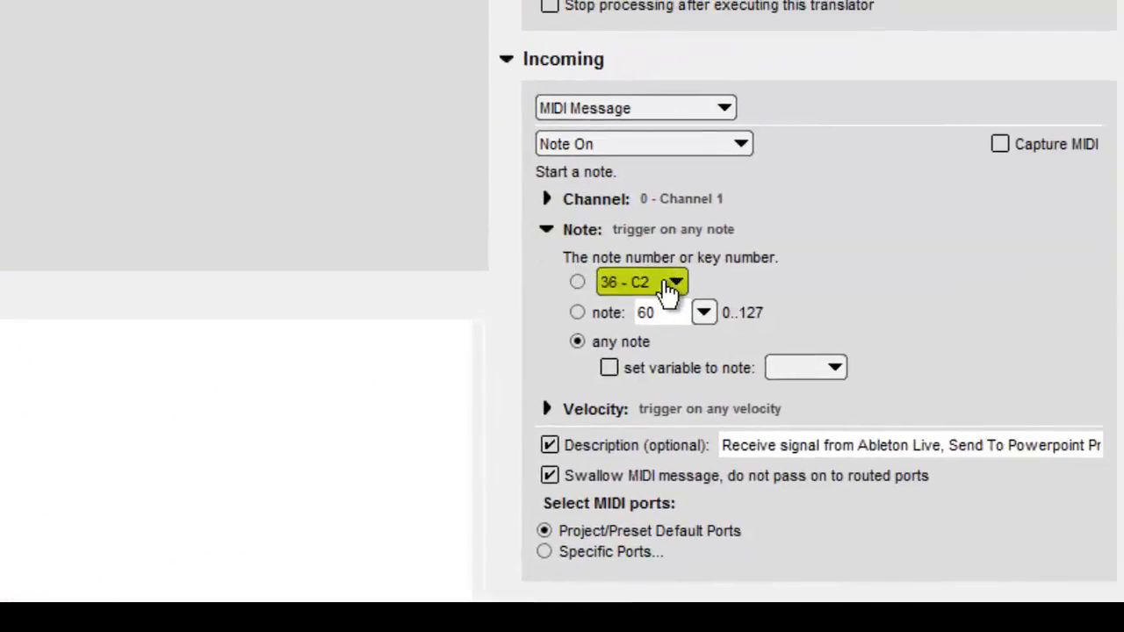
# - Set the Down translator's incoming note to 48 - C3, and check the Event Monitor for keystroke output
pyautogui.click(676, 287)
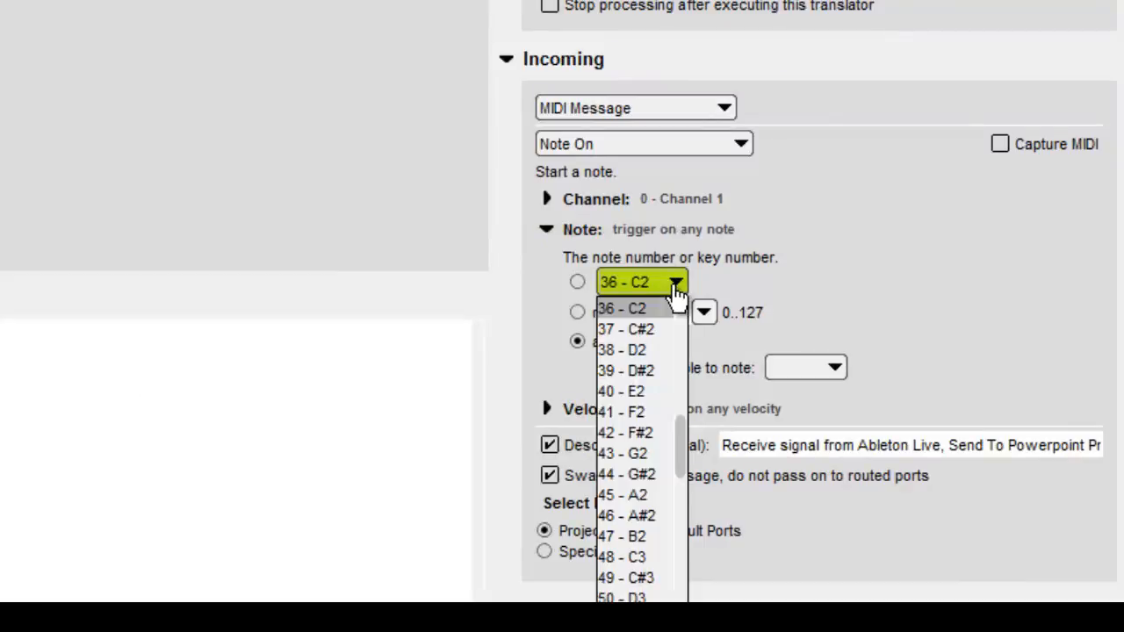
pyautogui.click(625, 558)
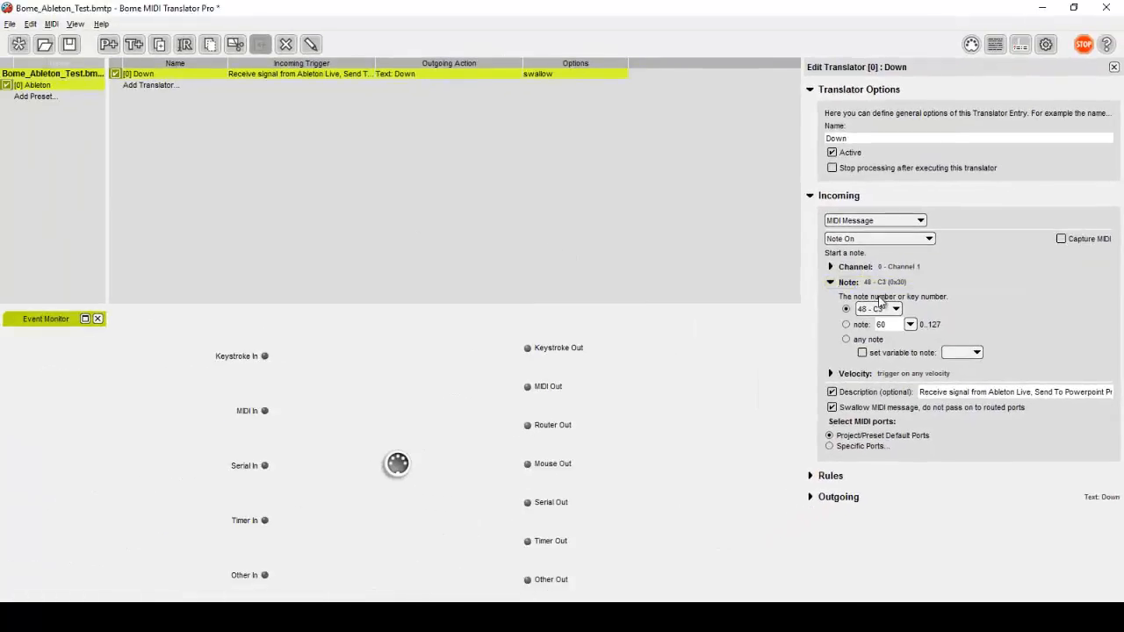
pyautogui.click(878, 308)
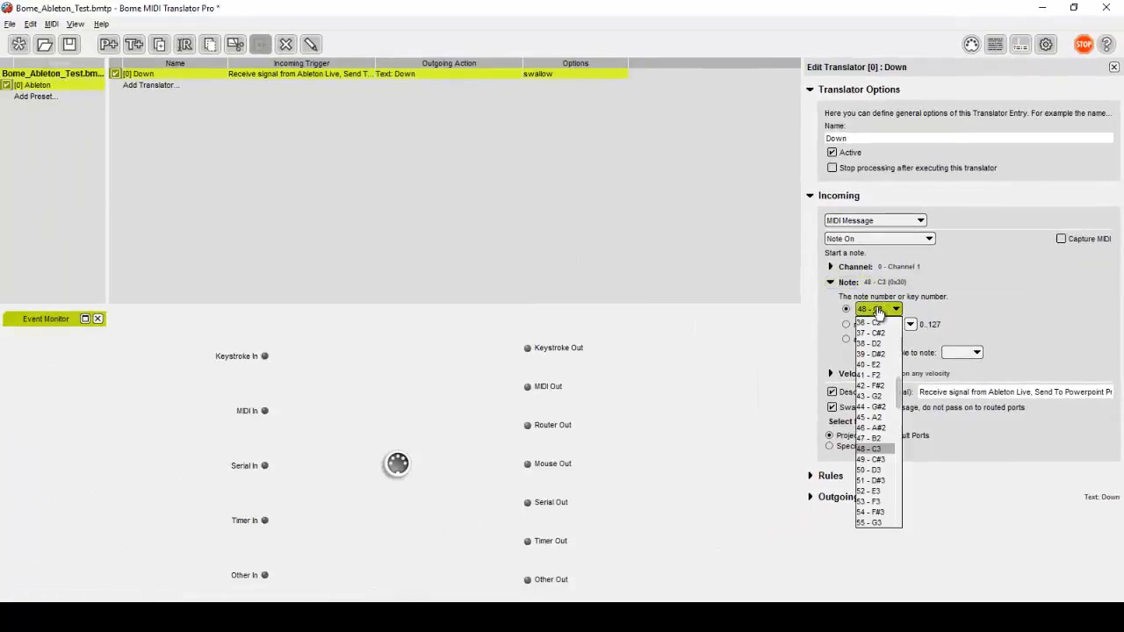
pyautogui.click(869, 450)
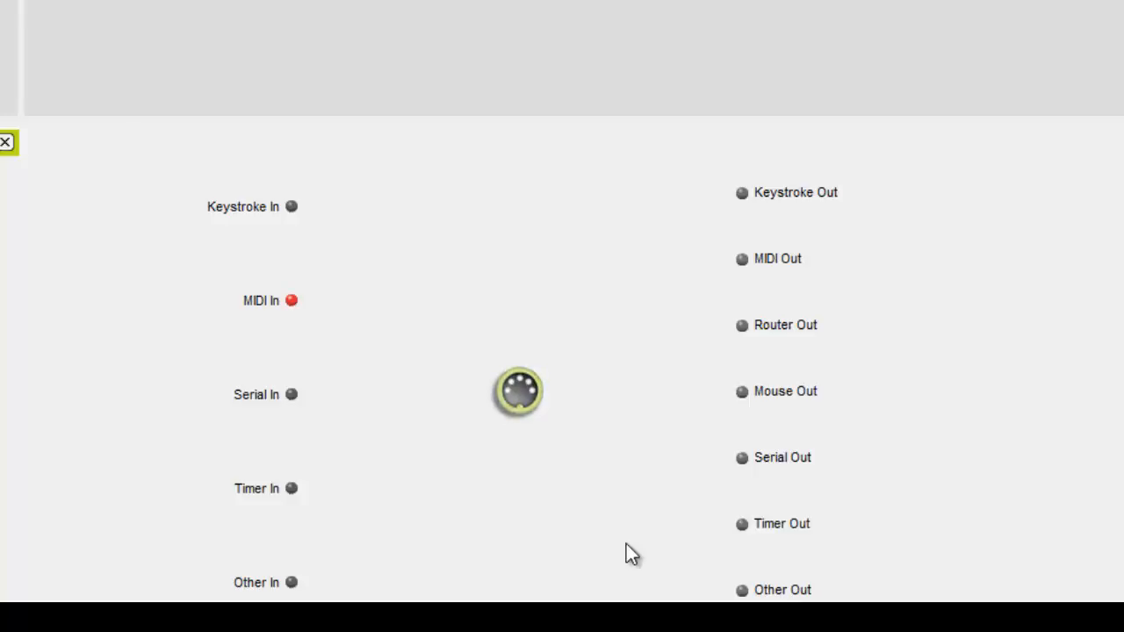
pyautogui.click(812, 193)
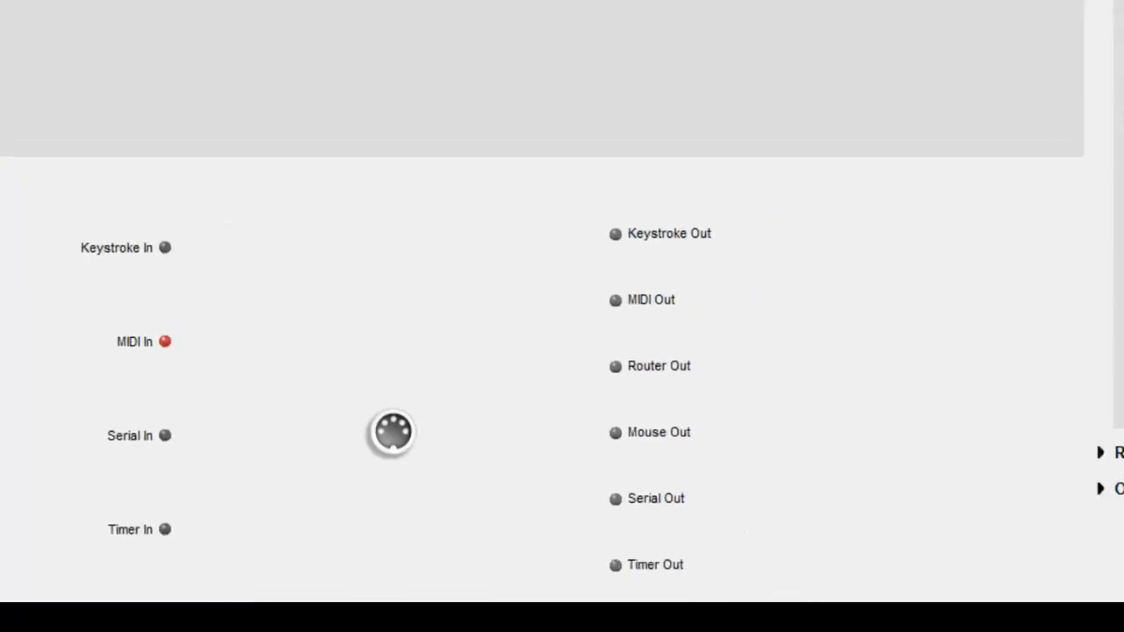
# - Set the Down translator's incoming note to any note, and highlight a Note On entry in the log window to examine it
pyautogui.click(732, 302)
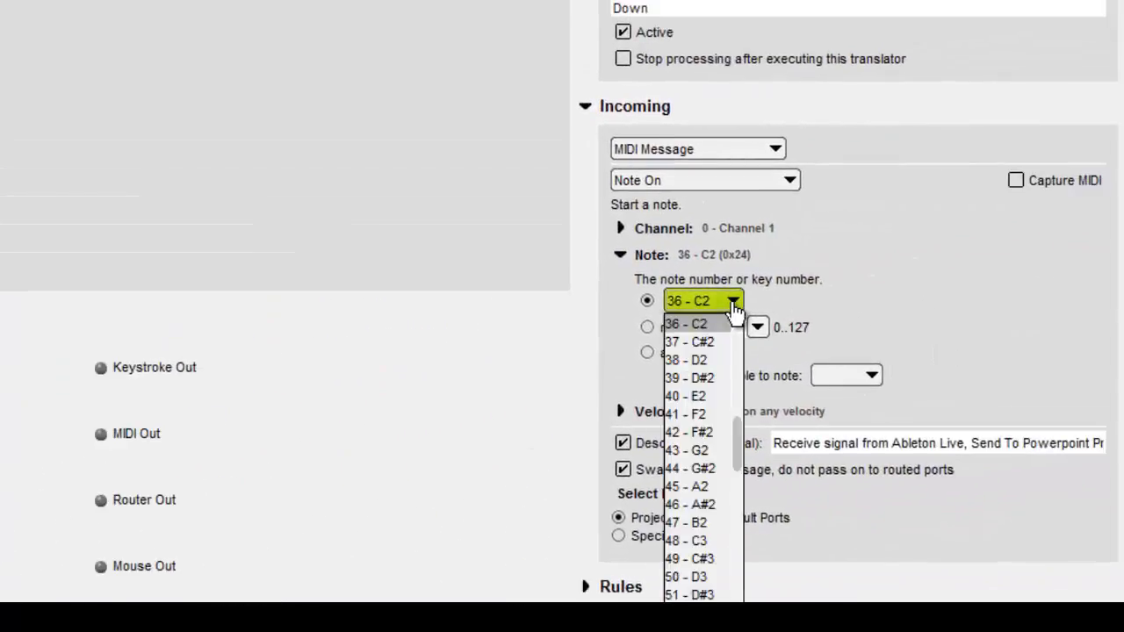
pyautogui.click(841, 296)
pyautogui.click(647, 354)
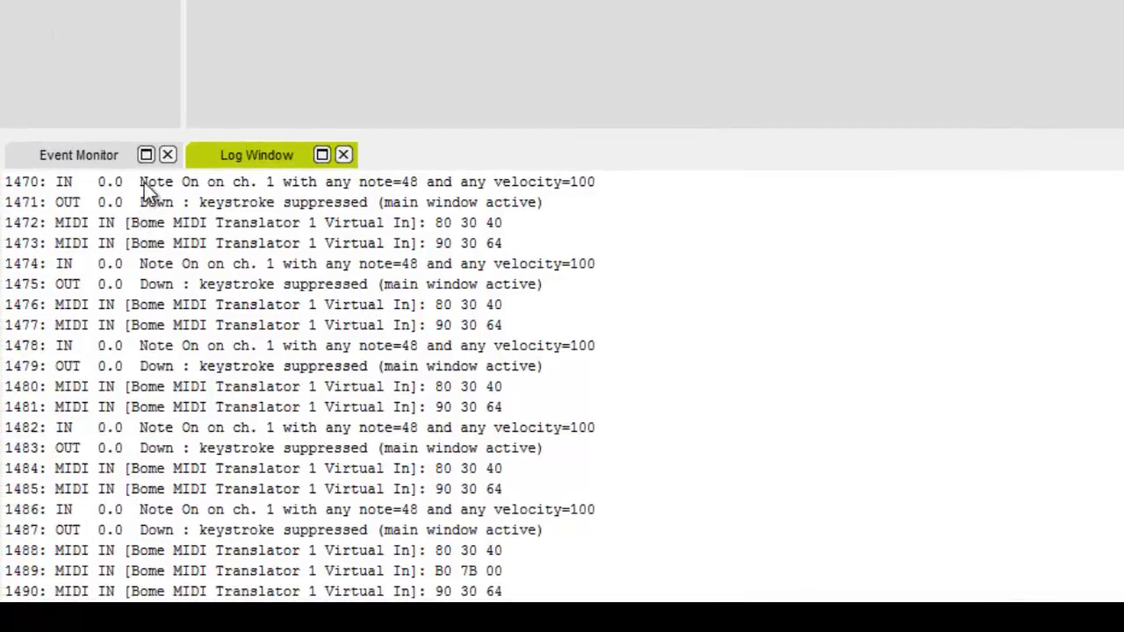
pyautogui.moveTo(140, 182); pyautogui.dragTo(555, 181)
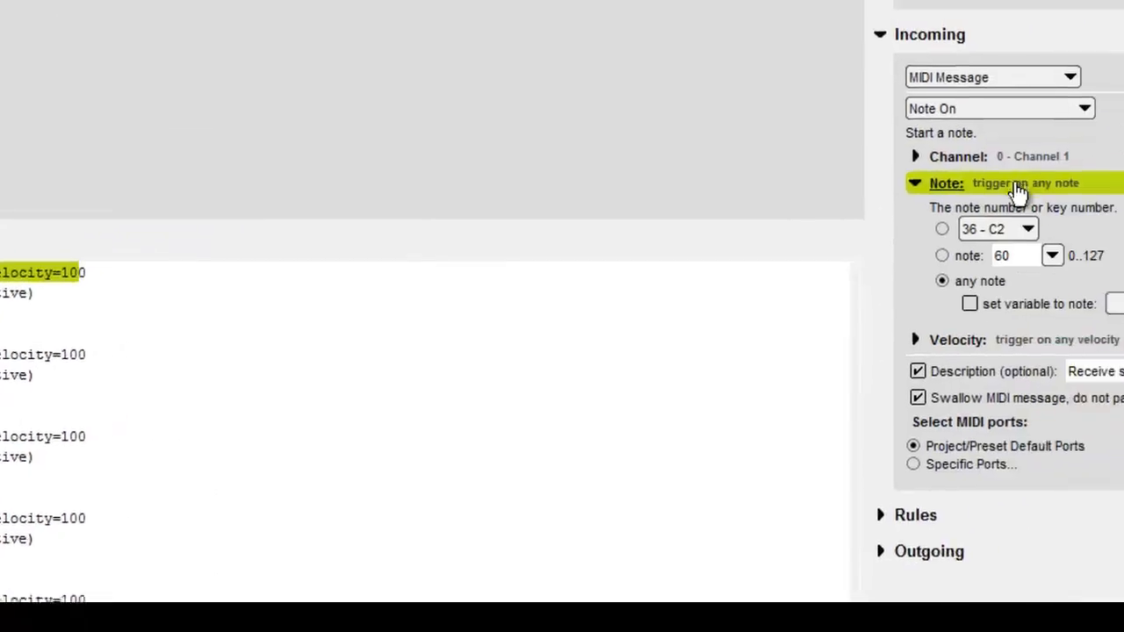
# - Set the Down translator's incoming note to 48 - C3, and collapse the note settings
pyautogui.click(1015, 225)
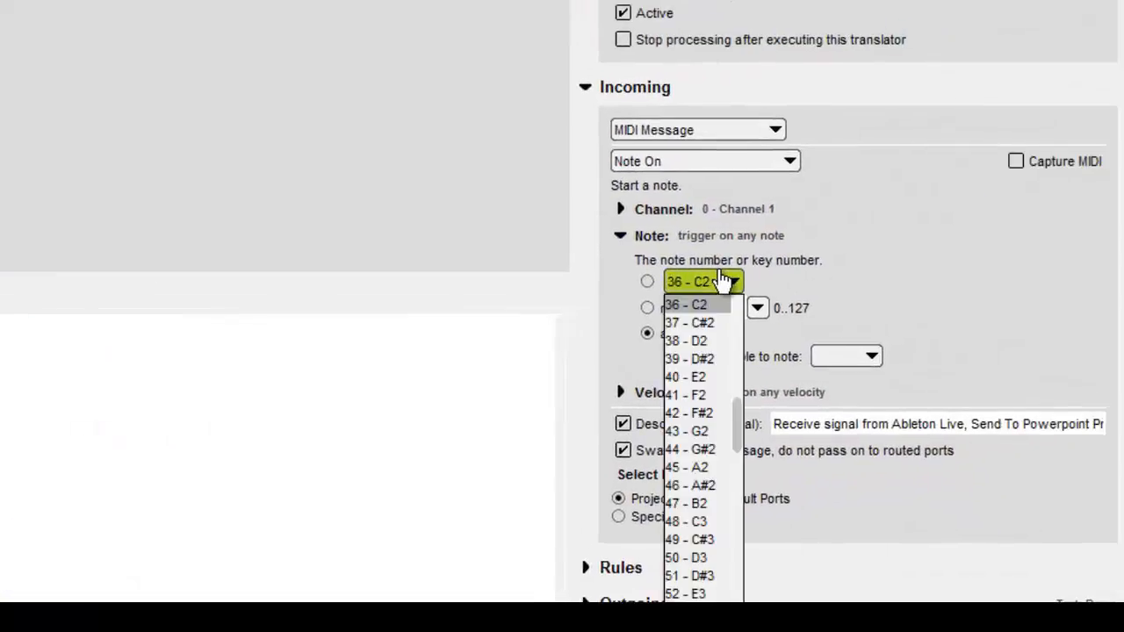
pyautogui.click(673, 519)
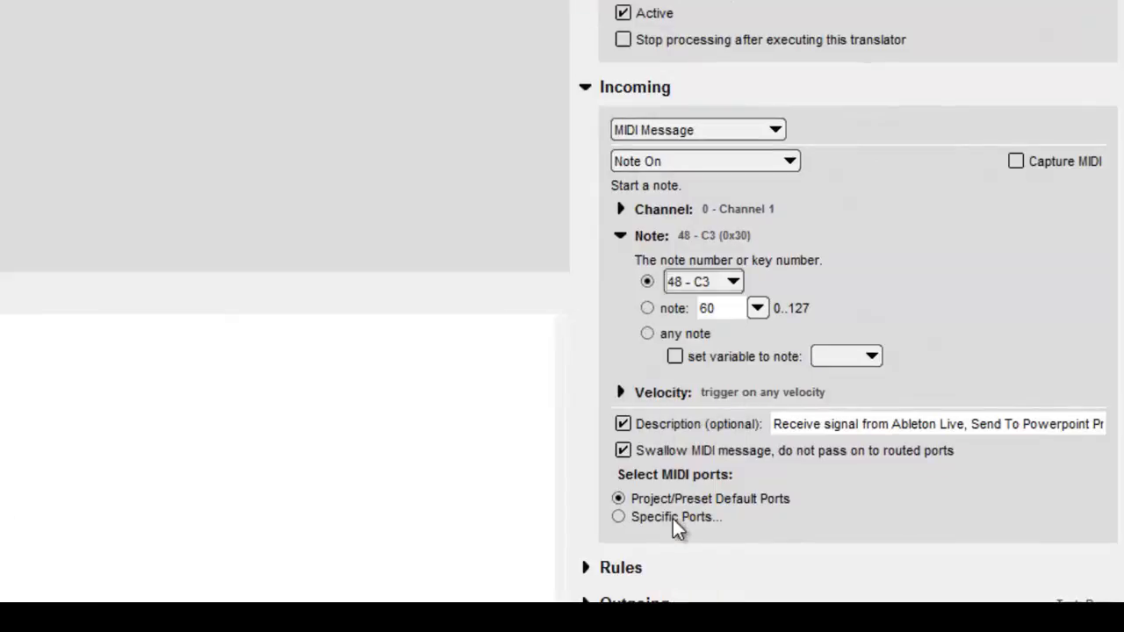
pyautogui.click(933, 239)
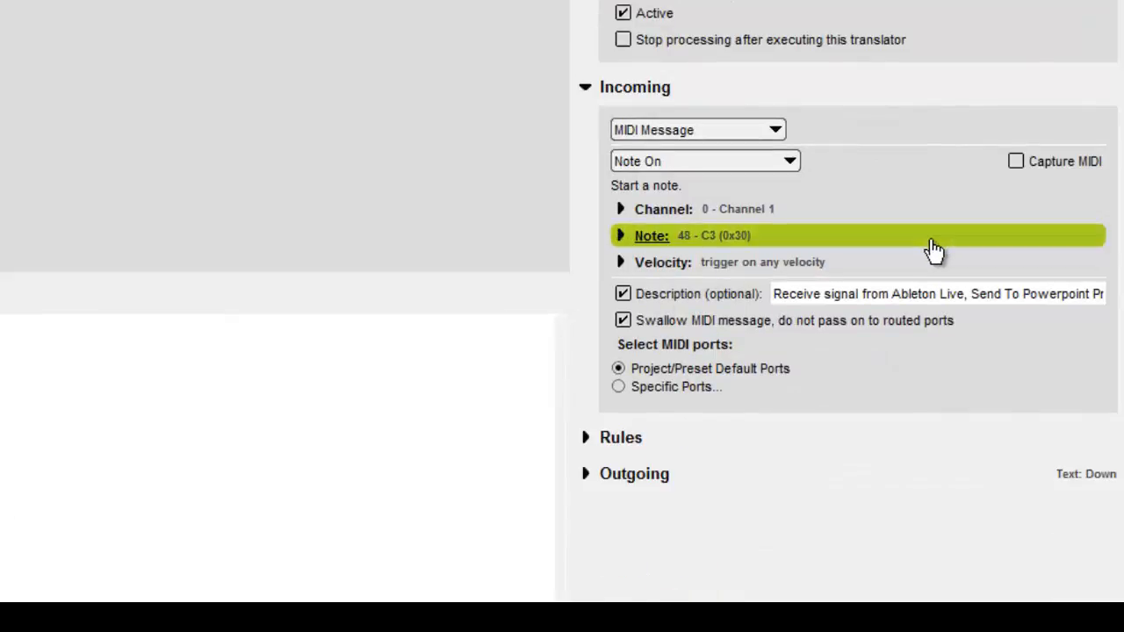
pyautogui.click(932, 239)
pyautogui.click(932, 239)
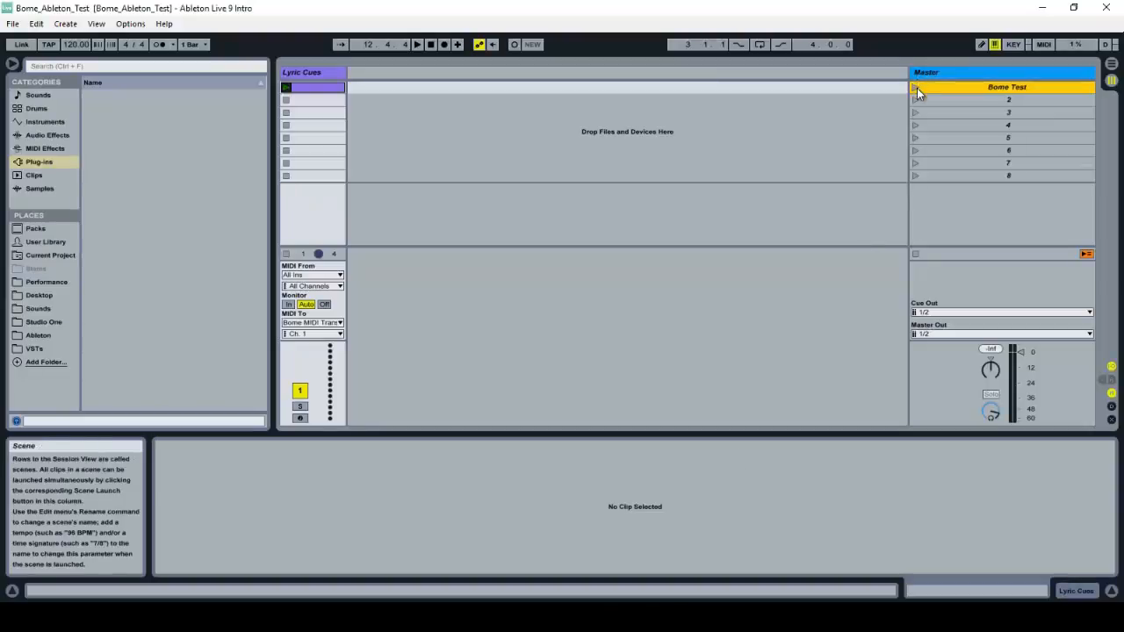
# - Launch the Bome Test scene in Ableton Live, and minimize Ableton Live to return to Bome MIDI Translator Pro
pyautogui.click(918, 90)
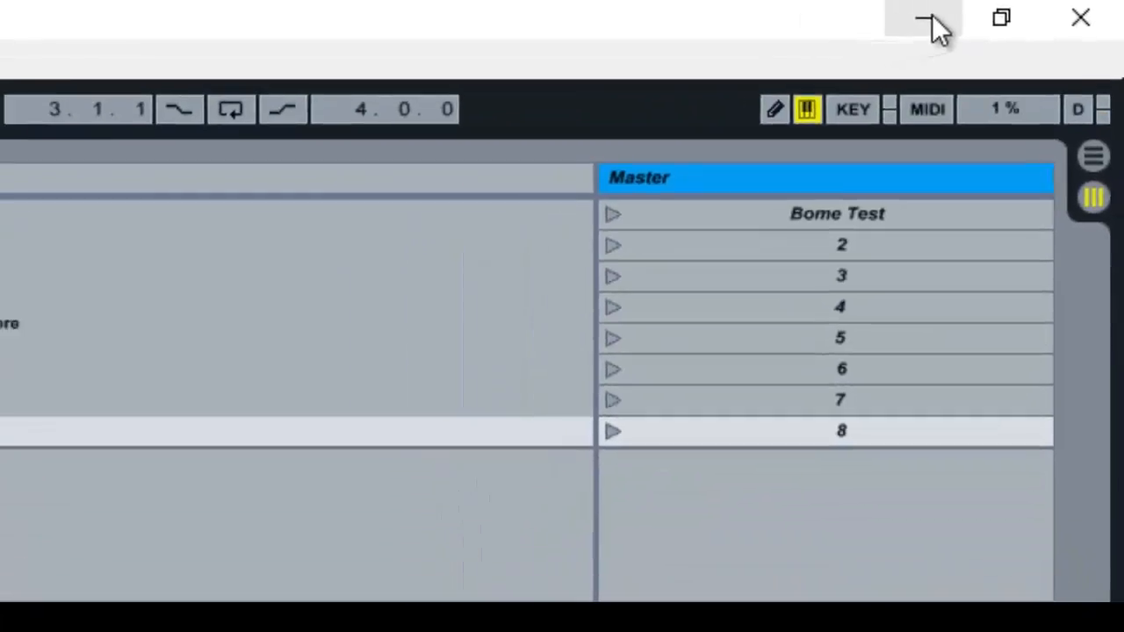
pyautogui.click(833, 26)
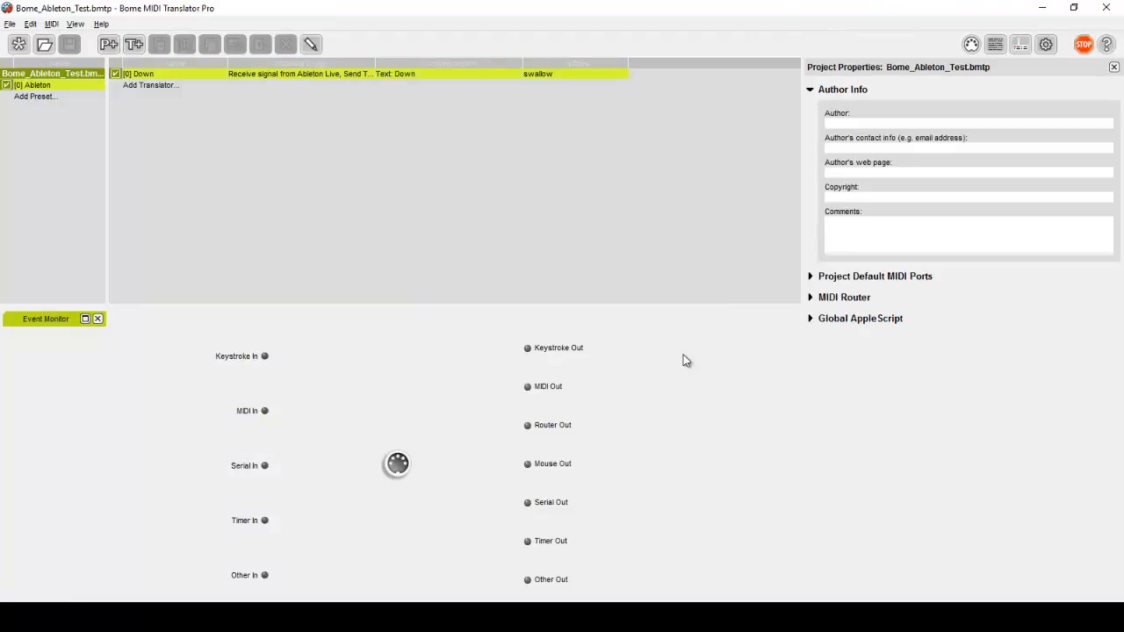
# - Open the Test_Slide presentation from the Bome Test folder on the Desktop
pyautogui.click(369, 600)
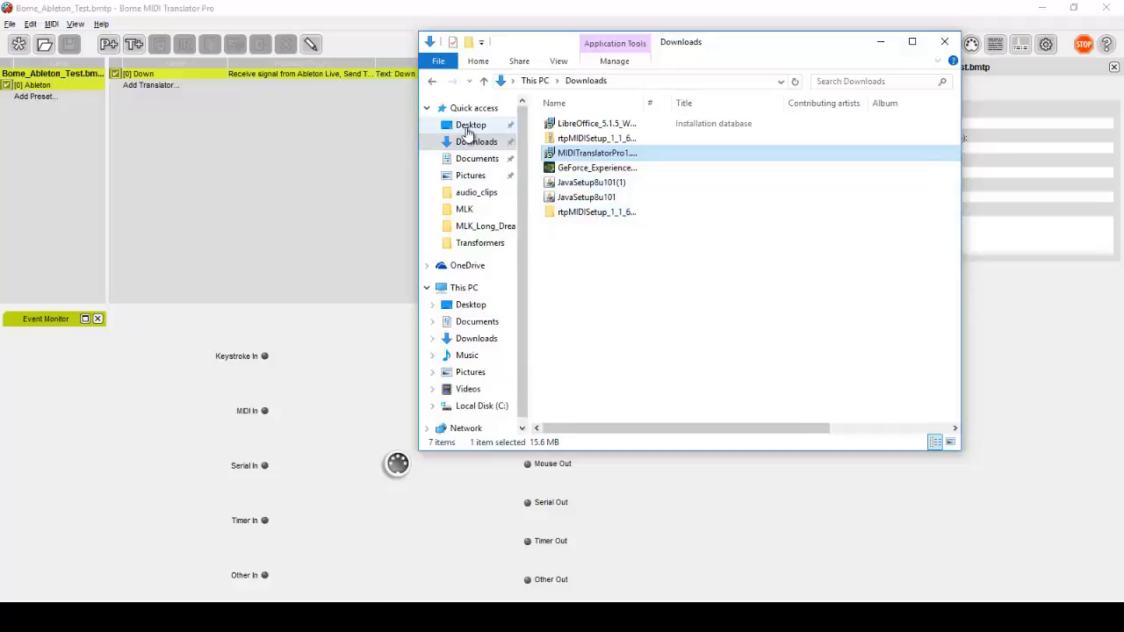
pyautogui.click(469, 128)
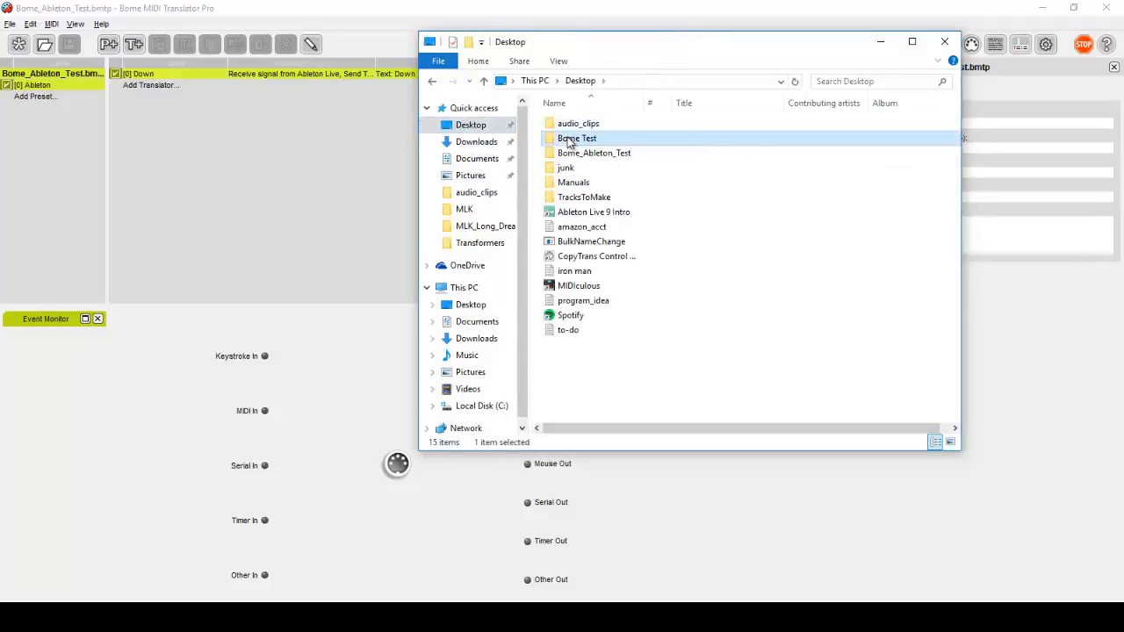
pyautogui.doubleClick(575, 138)
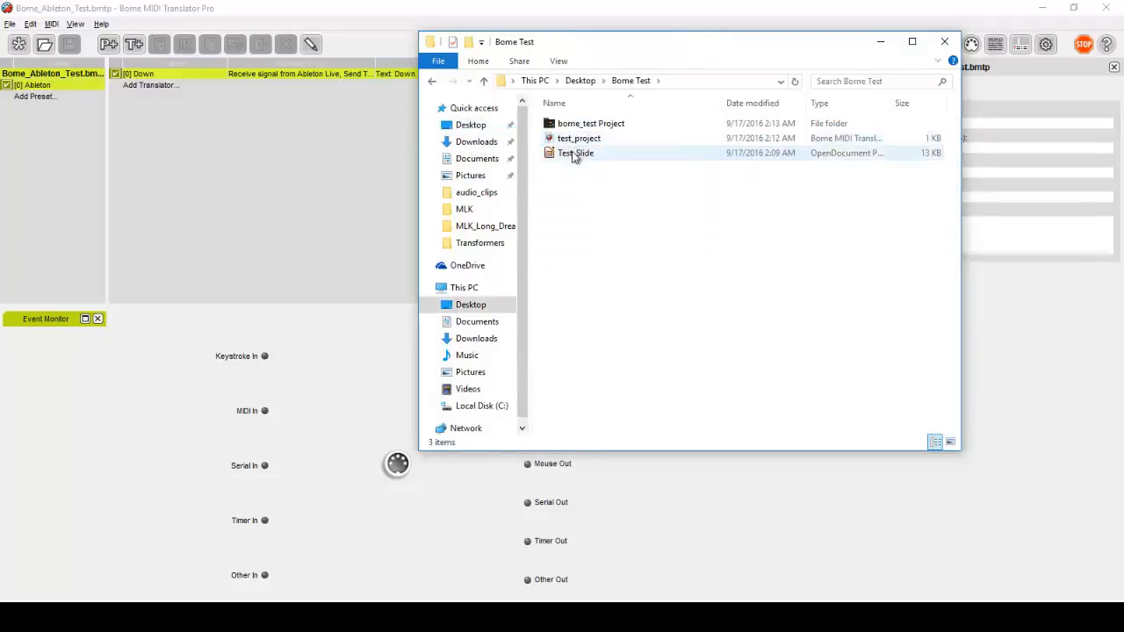
pyautogui.doubleClick(572, 154)
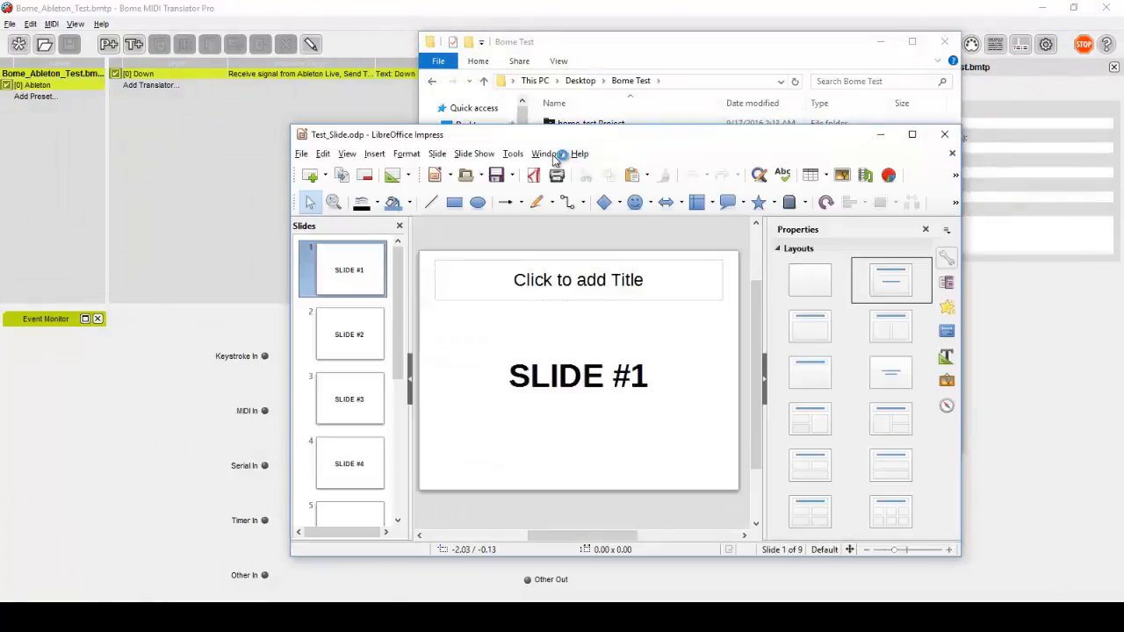
# - Start the Test_Slide slide show from the first slide
pyautogui.click(439, 156)
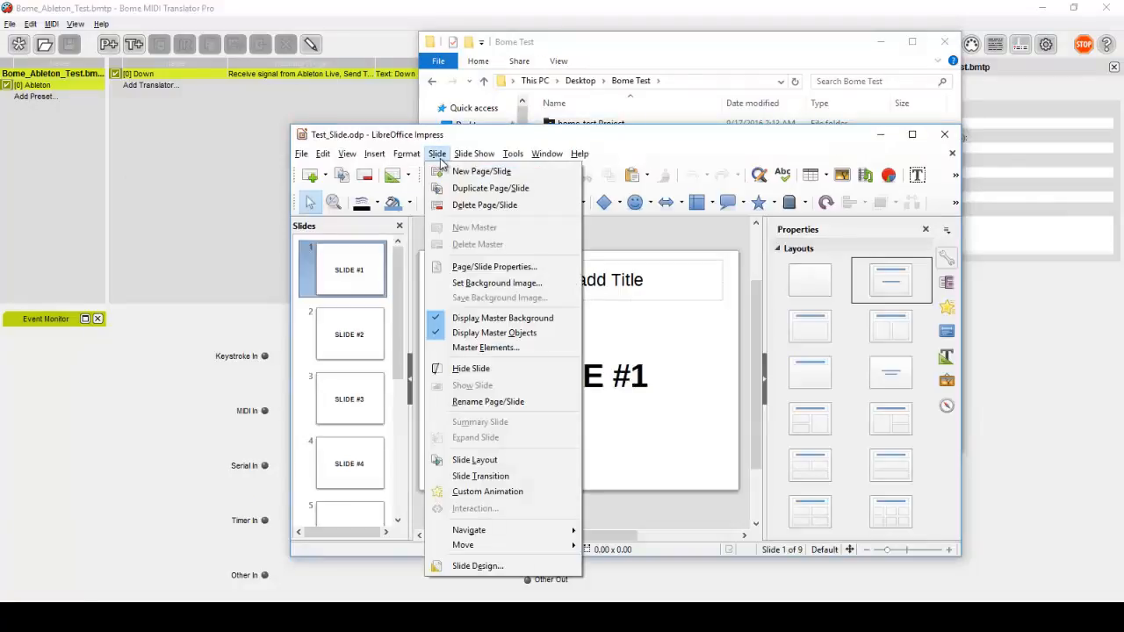
pyautogui.moveTo(470, 153)
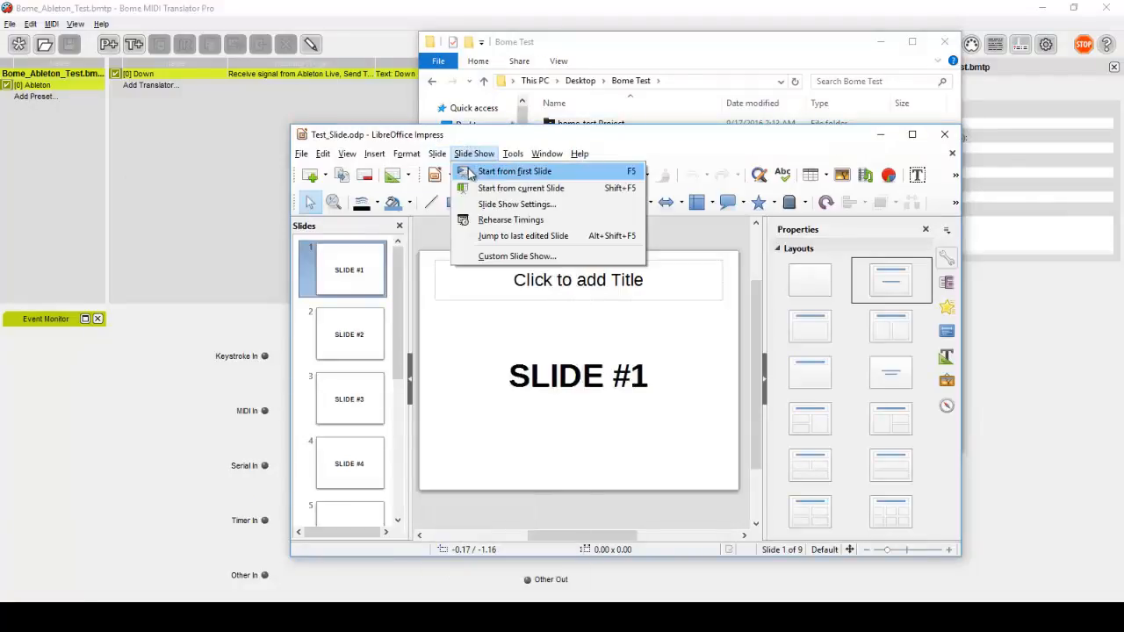
pyautogui.click(468, 172)
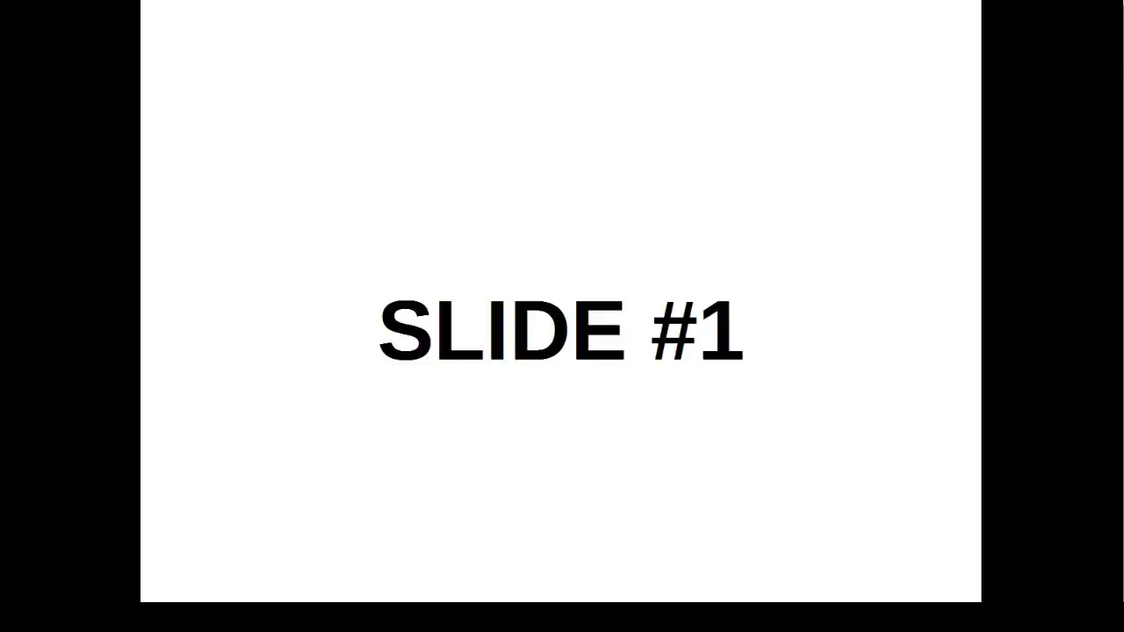
# - Advance the slide show slide by slide through to its end and return to the editing view
pyautogui.press('Right')
pyautogui.press('Right')
pyautogui.press('Right')
pyautogui.press('Right')
pyautogui.press('Right')
pyautogui.press('Right')
pyautogui.press('Right')
pyautogui.press('Right')
pyautogui.press('Right')
pyautogui.press('Right')
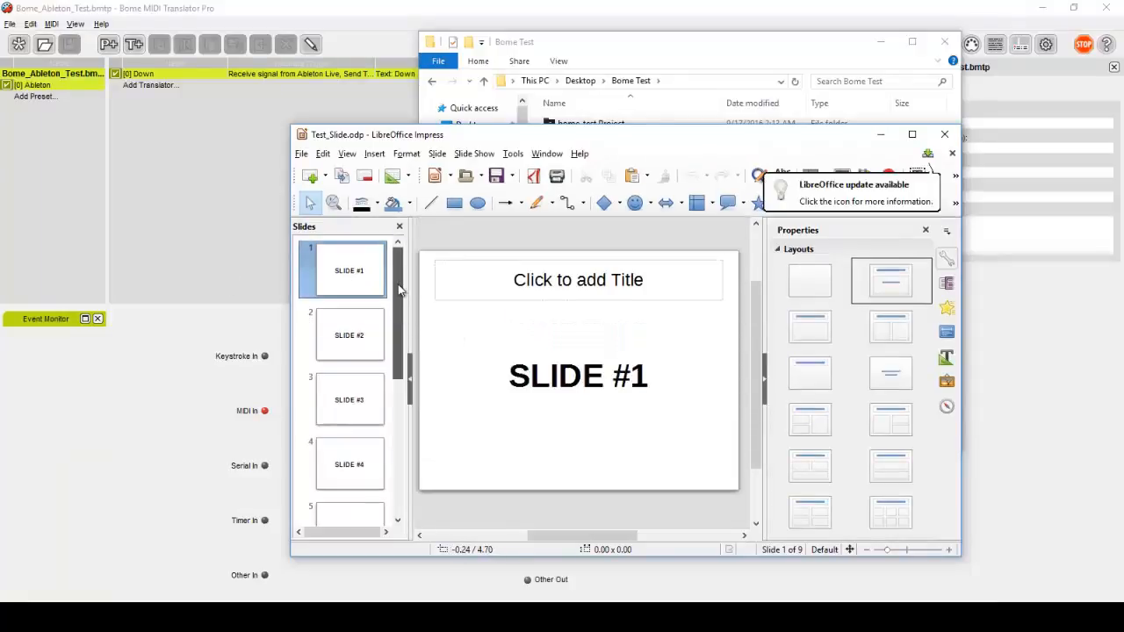
# - Step down through the slide thumbnails to slide 9
pyautogui.press('Down')
pyautogui.press('Down')
pyautogui.press('Down')
pyautogui.press('Down')
pyautogui.press('Down')
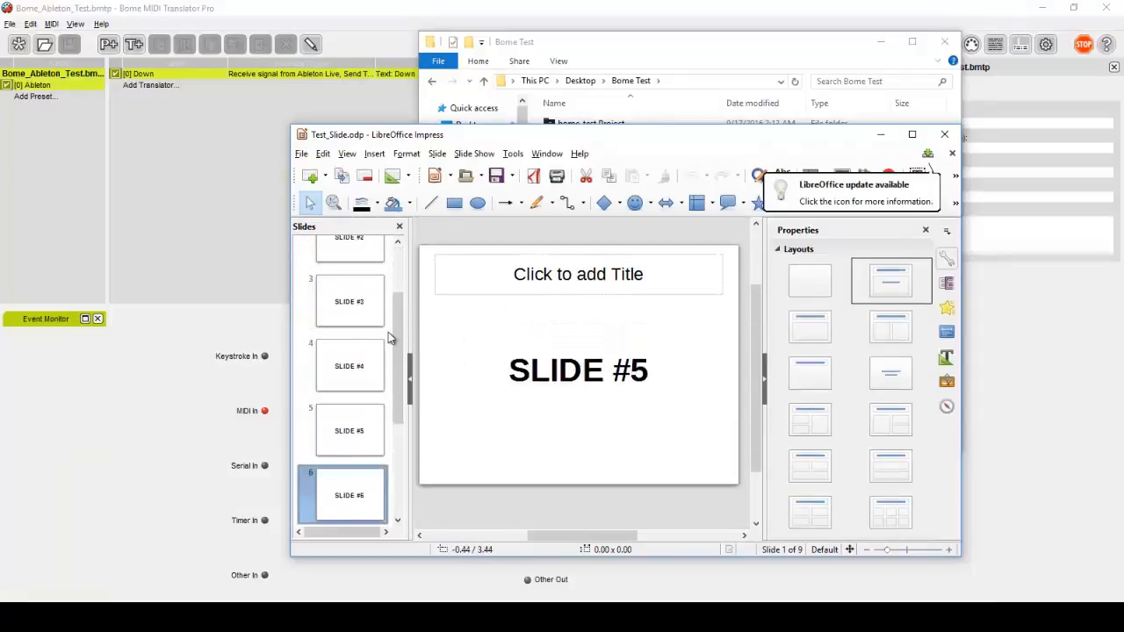
pyautogui.press('Down')
pyautogui.press('Down')
pyautogui.press('Down')
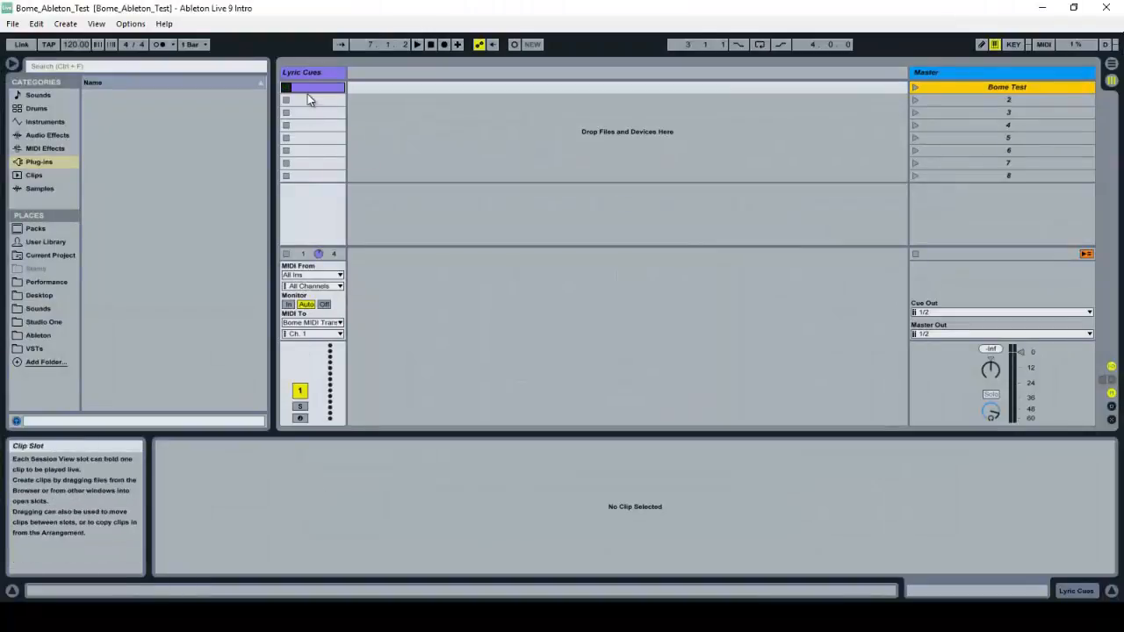
# - Switch to Ableton Live, select the Lyric Cues clip, and move the scene selection down to scene 5
pyautogui.click(307, 91)
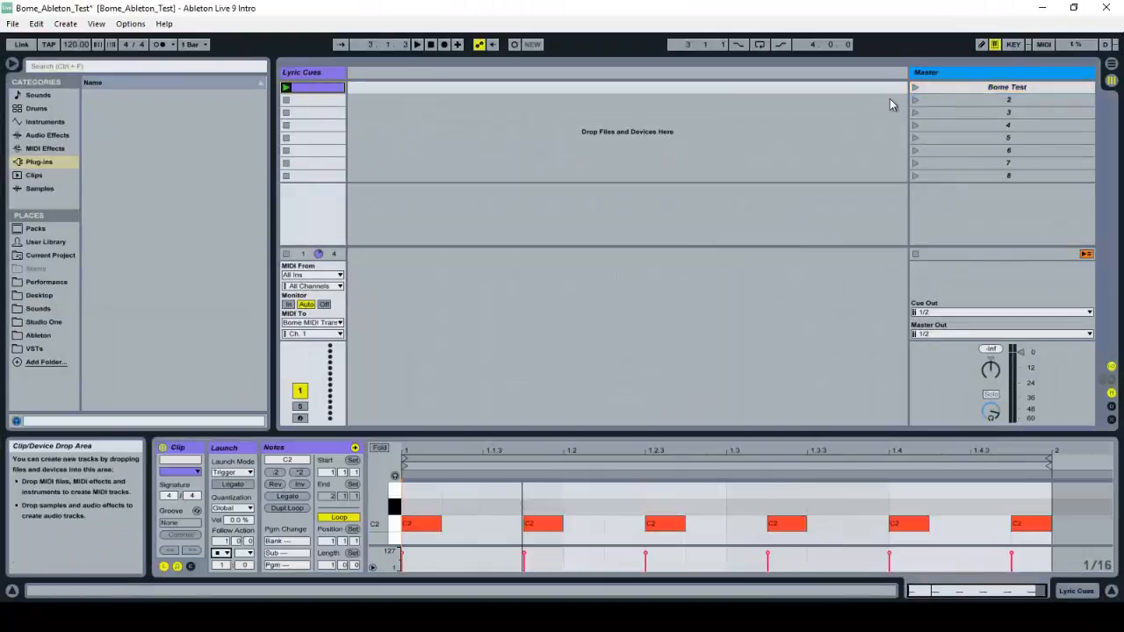
pyautogui.click(890, 100)
pyautogui.press('Down')
pyautogui.press('Down')
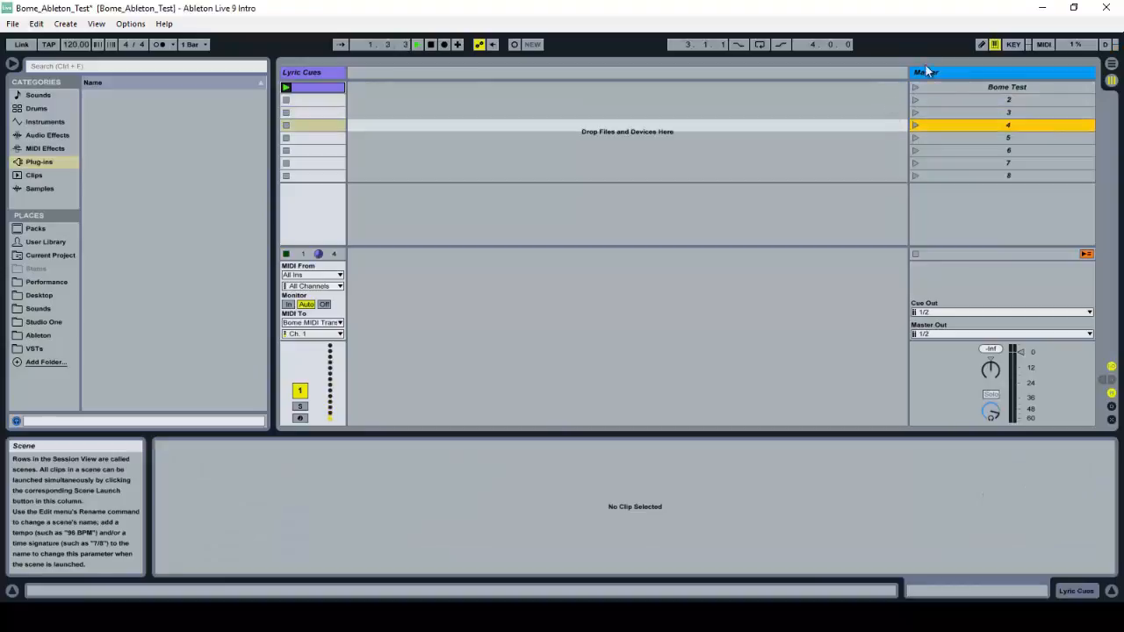
pyautogui.press('Down')
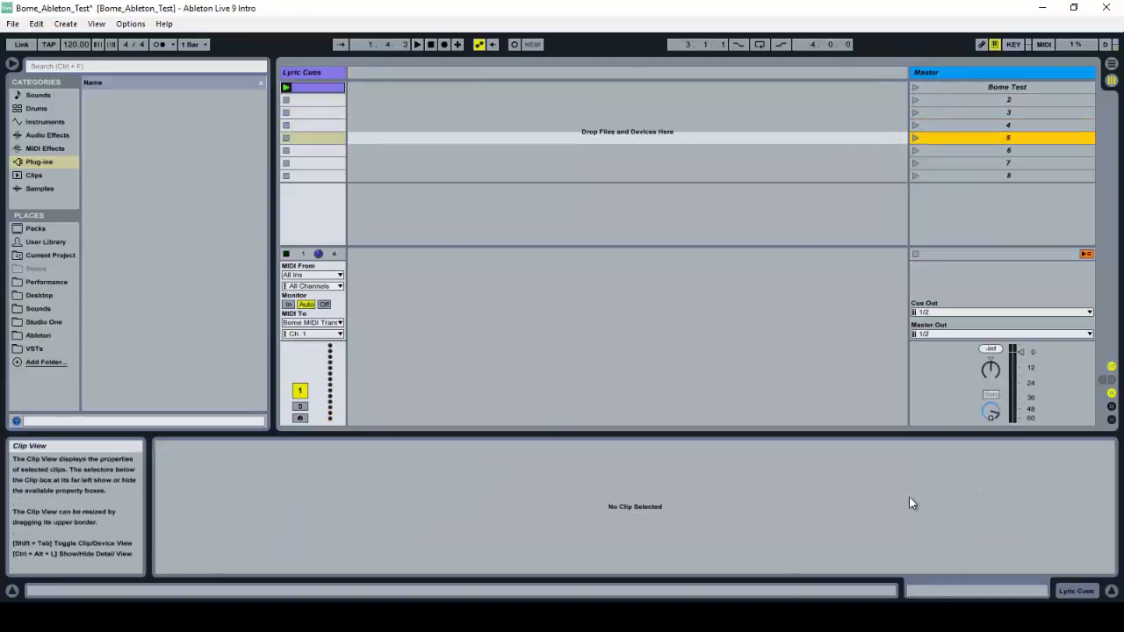
# - Switch back to Test_Slide.odp in LibreOffice Impress and select the first slide thumbnail
pyautogui.hotkey('alt', 'Tab')
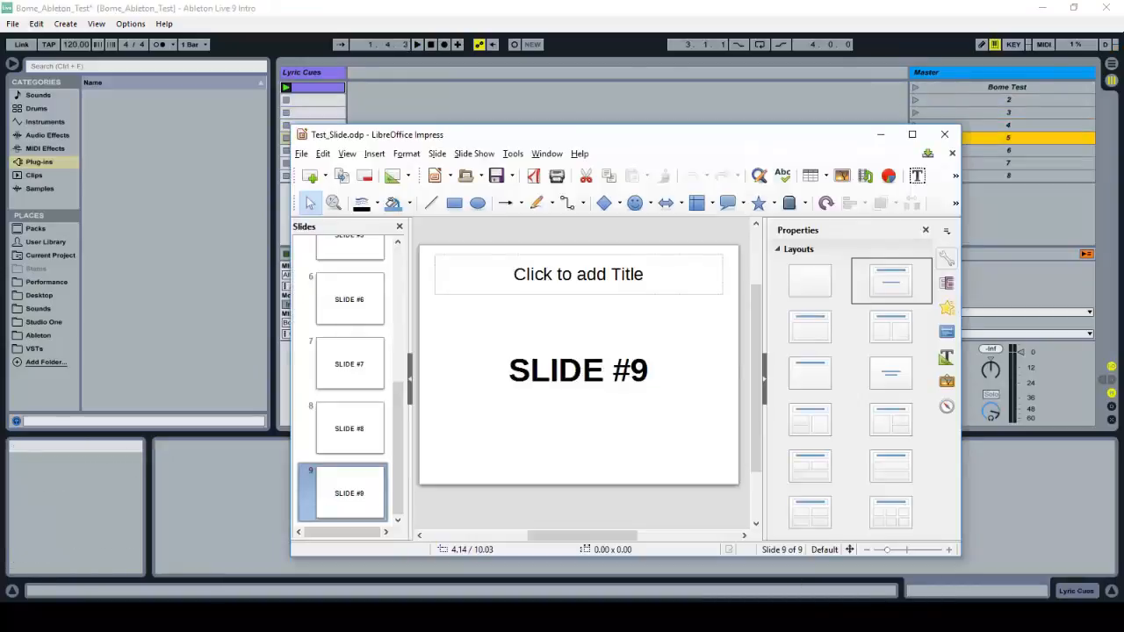
pyautogui.moveTo(395, 424); pyautogui.dragTo(397, 264)
pyautogui.click(379, 268)
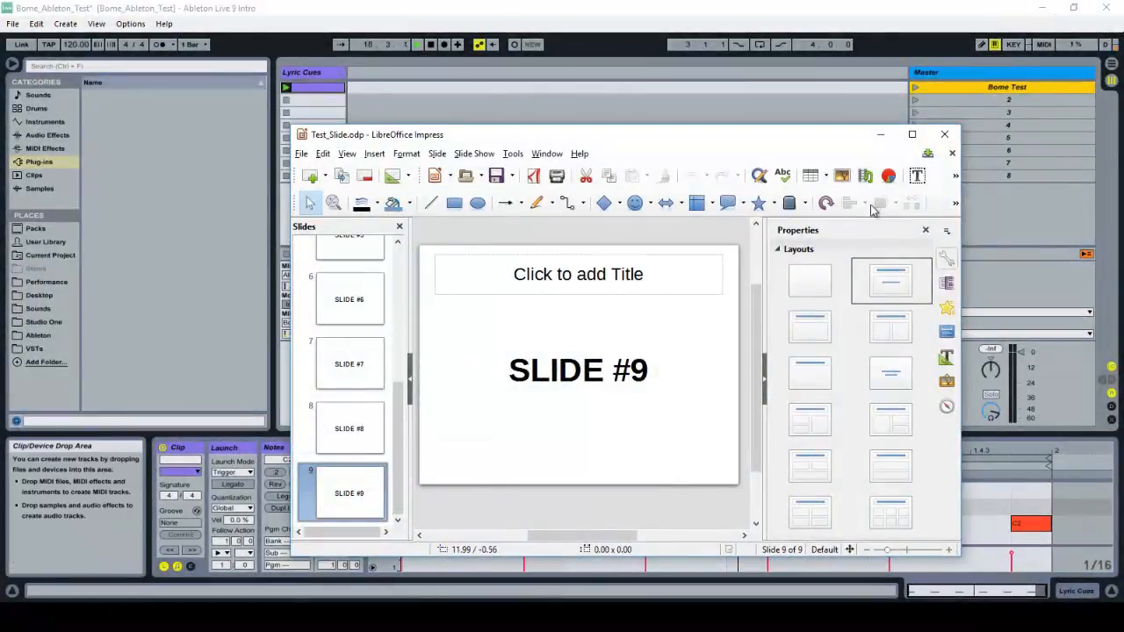
pyautogui.scroll(5, 399, 395)
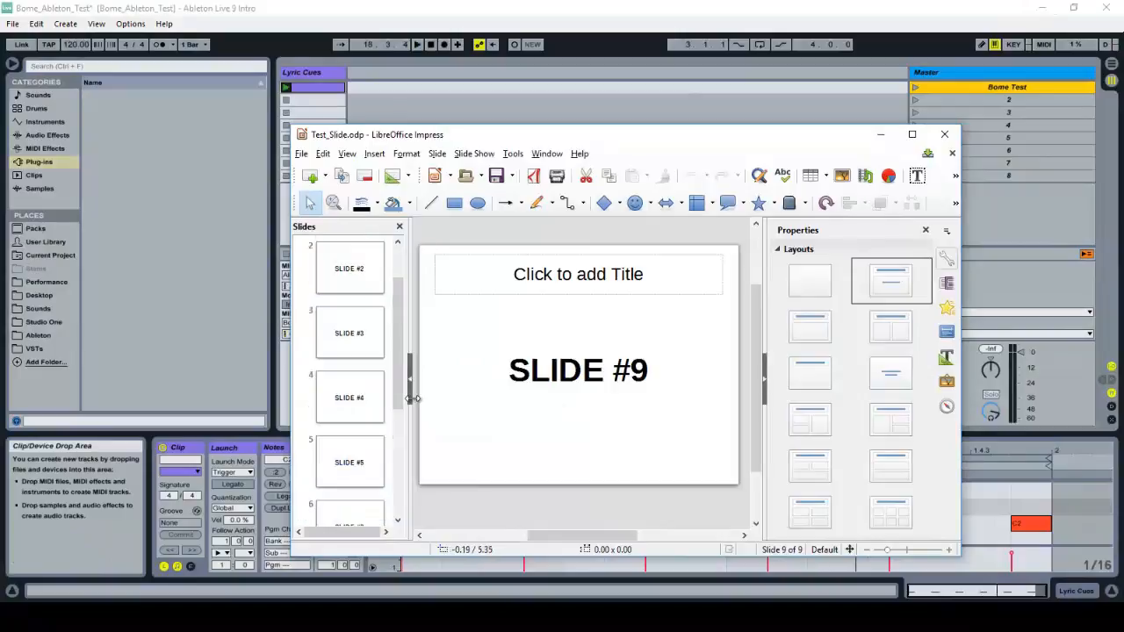